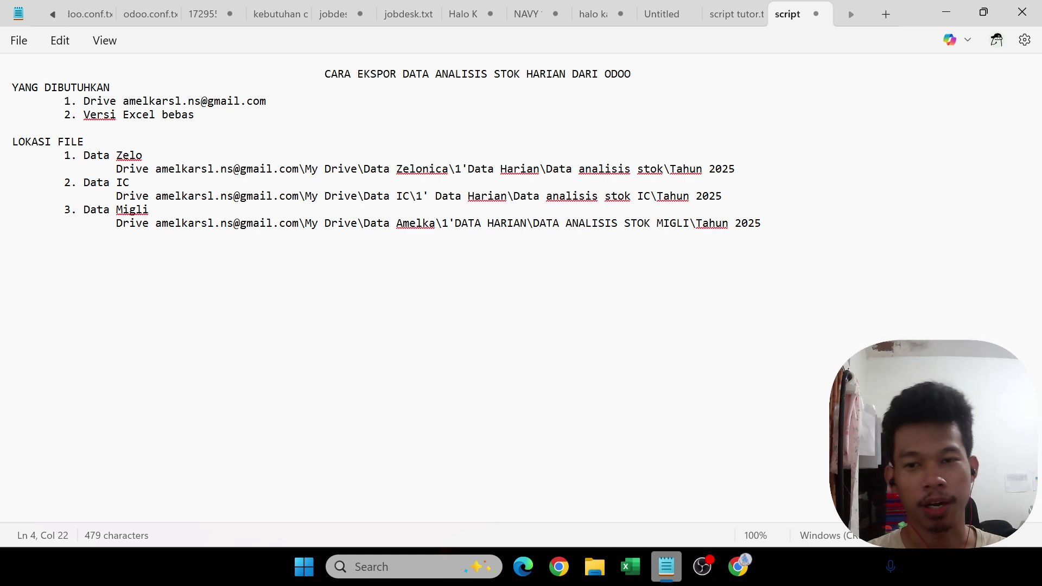
{"action": "mouse_move", "coordinate": [268, 103]}
{"action": "left_mouse_down"}
{"action": "mouse_move", "coordinate": [247, 105]}
{"action": "mouse_move", "coordinate": [259, 107]}
{"action": "left_mouse_up"}
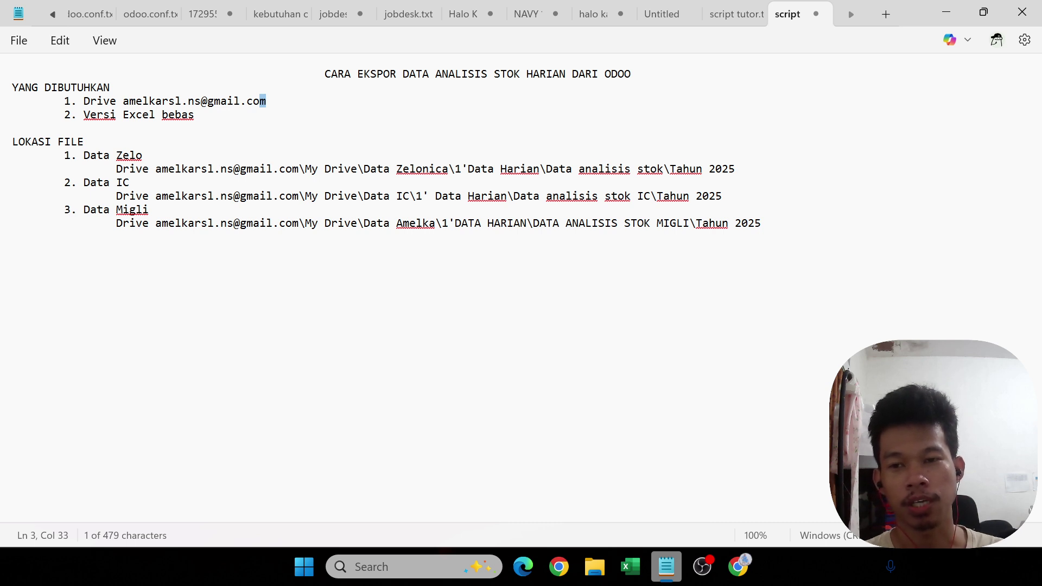
{"action": "key", "text": "Down"}
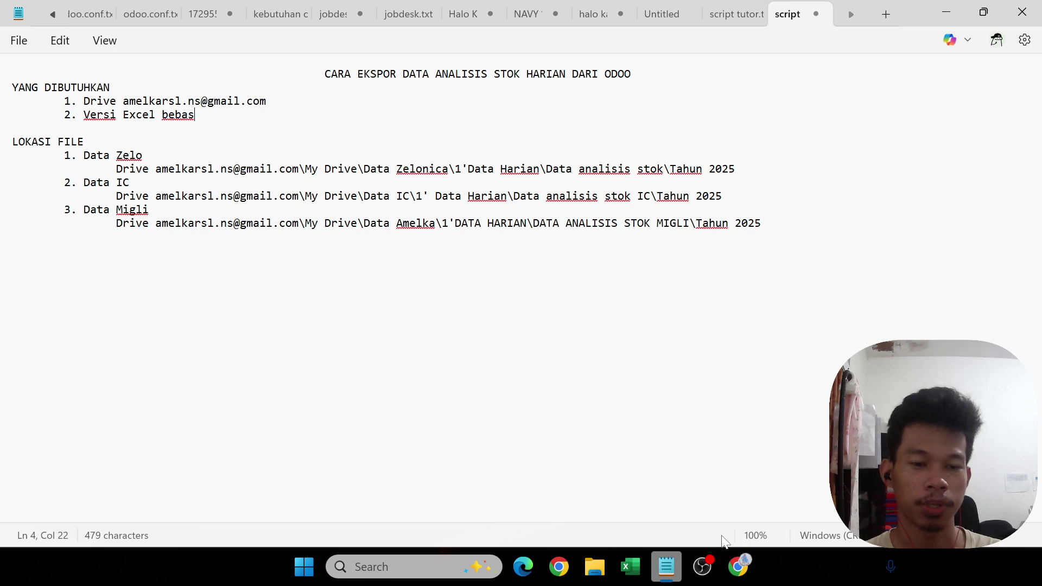
- Switch to Chrome, connect to the zelonica-database in Odoo and open the Products page of the Inventory app
{"action": "left_click", "coordinate": [748, 571]}
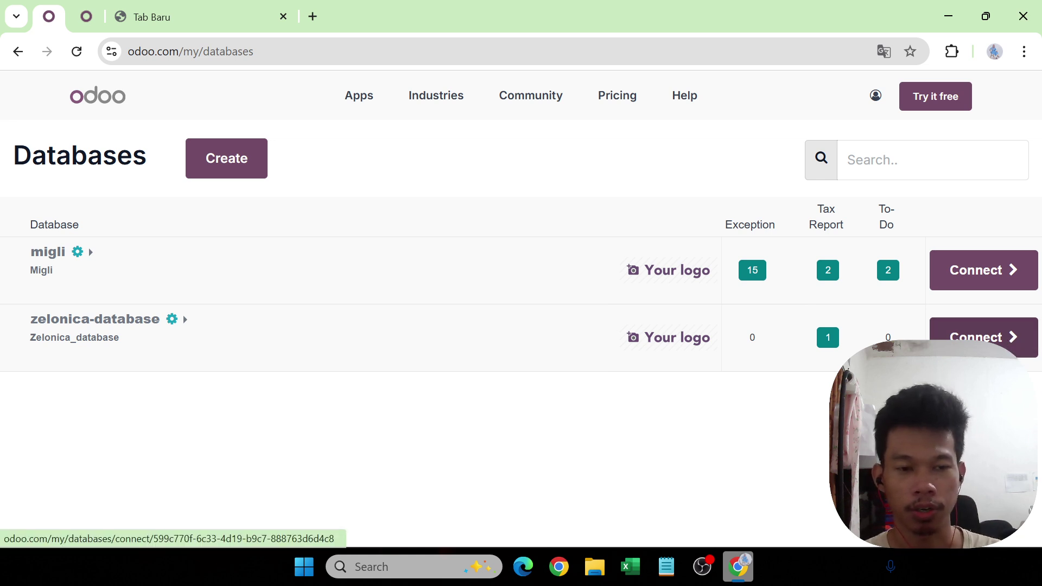
{"action": "left_click", "coordinate": [983, 337]}
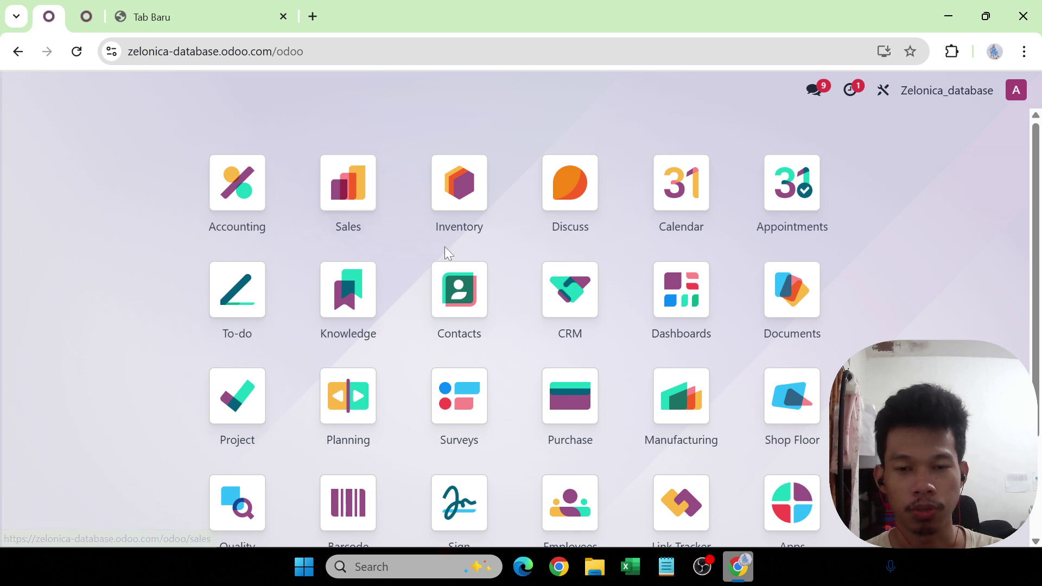
{"action": "left_click", "coordinate": [447, 198]}
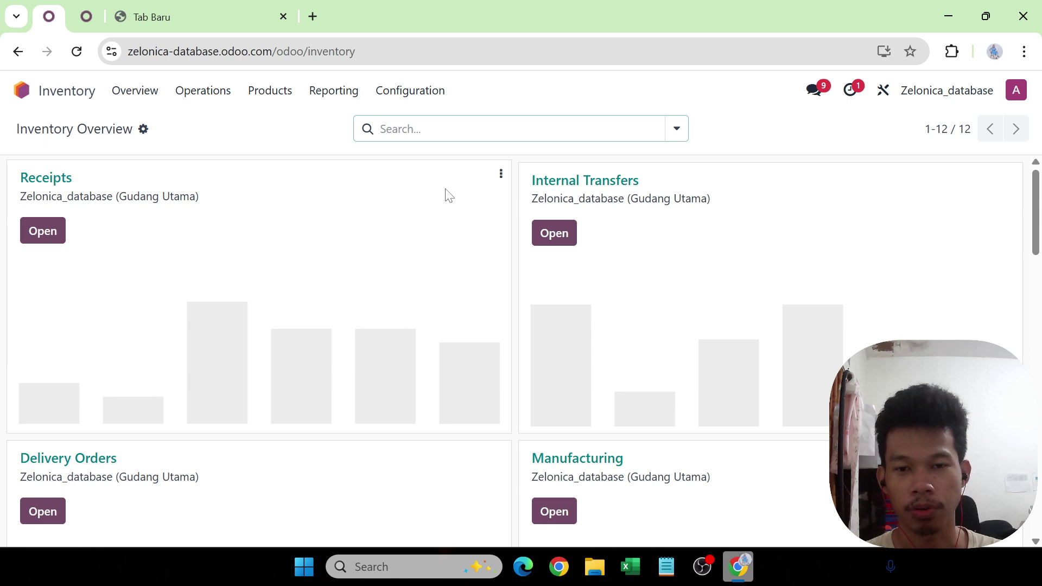
{"action": "left_click", "coordinate": [264, 102]}
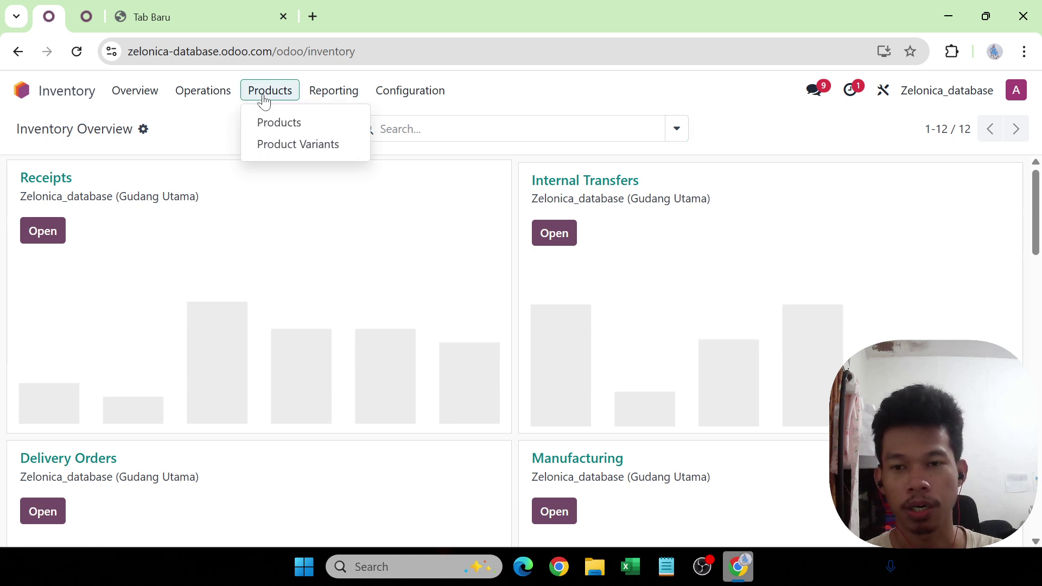
{"action": "left_click", "coordinate": [280, 123]}
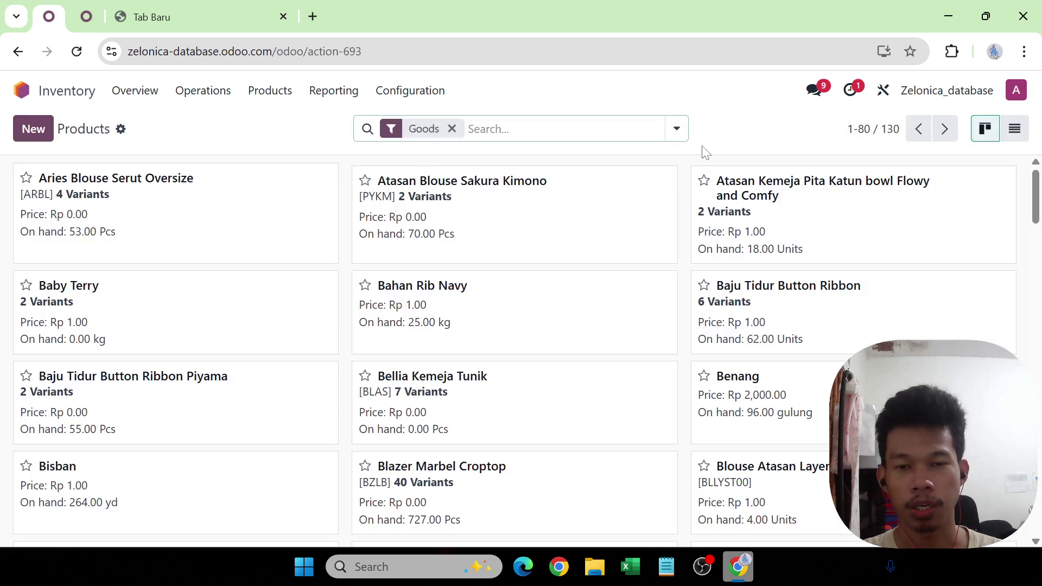
- Switch to Notepad and add the heading "DATA ANALISIS STOK HARIAN" below the file locations, separated by a blank line
{"action": "left_click", "coordinate": [666, 567]}
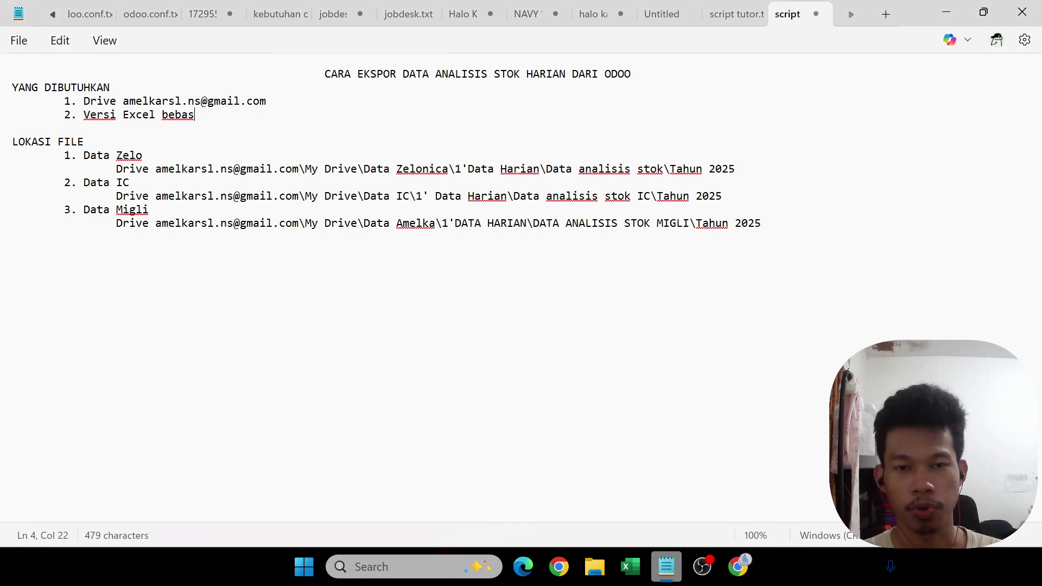
{"action": "left_click", "coordinate": [761, 223]}
{"action": "key", "text": "Return"}
{"action": "key", "text": "Return"}
{"action": "type", "text": "DATA ANALS"}
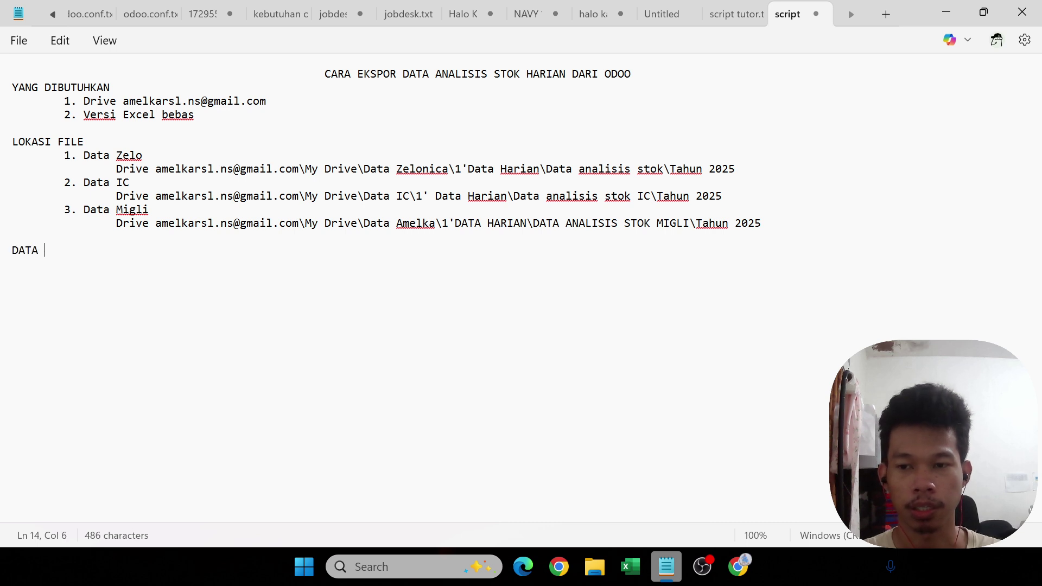
{"action": "key", "text": "BackSpace"}
{"action": "key", "text": "BackSpace"}
{"action": "type", "text": "LISIS"}
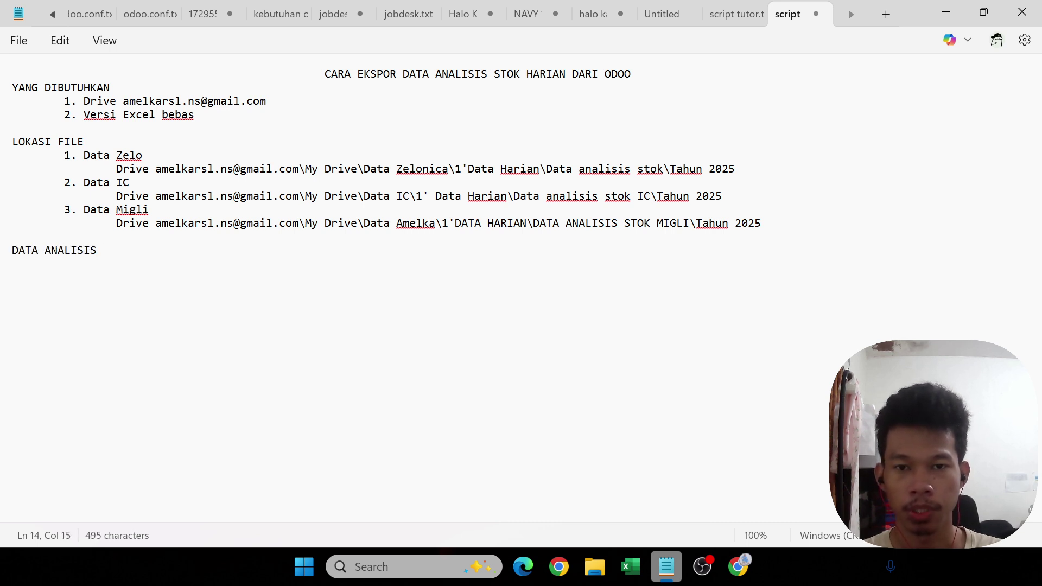
{"action": "type", "text": " STOK HARIAN"}
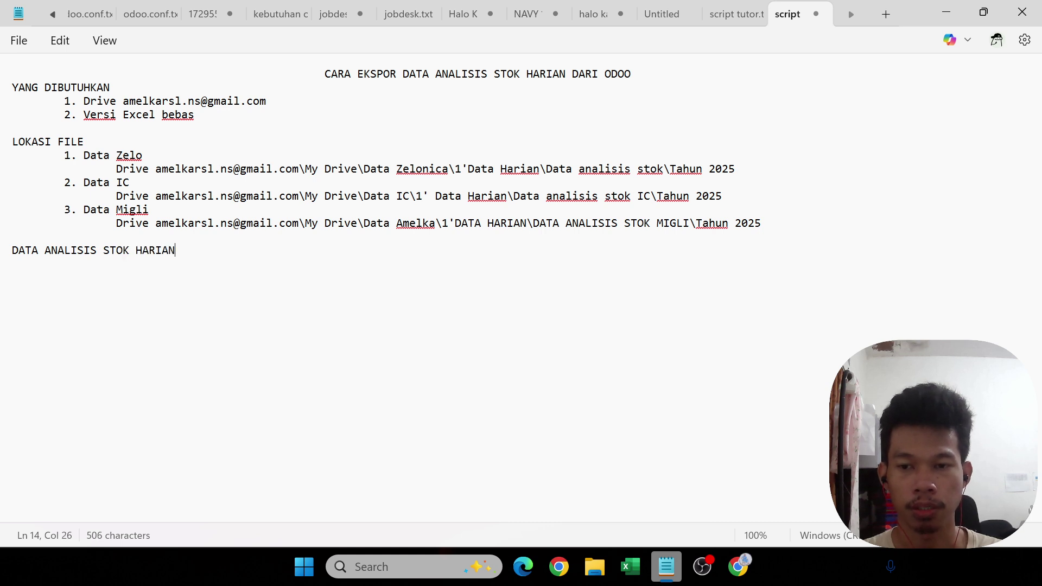
- Add the indented first item "1. PRODUK INDUK" under the DATA ANALISIS STOK HARIAN heading
{"action": "key", "text": "Return"}
{"action": "key", "text": "Tab"}
{"action": "type", "text": "1. "}
{"action": "type", "text": "p"}
{"action": "key", "text": "BackSpace"}
{"action": "type", "text": "P"}
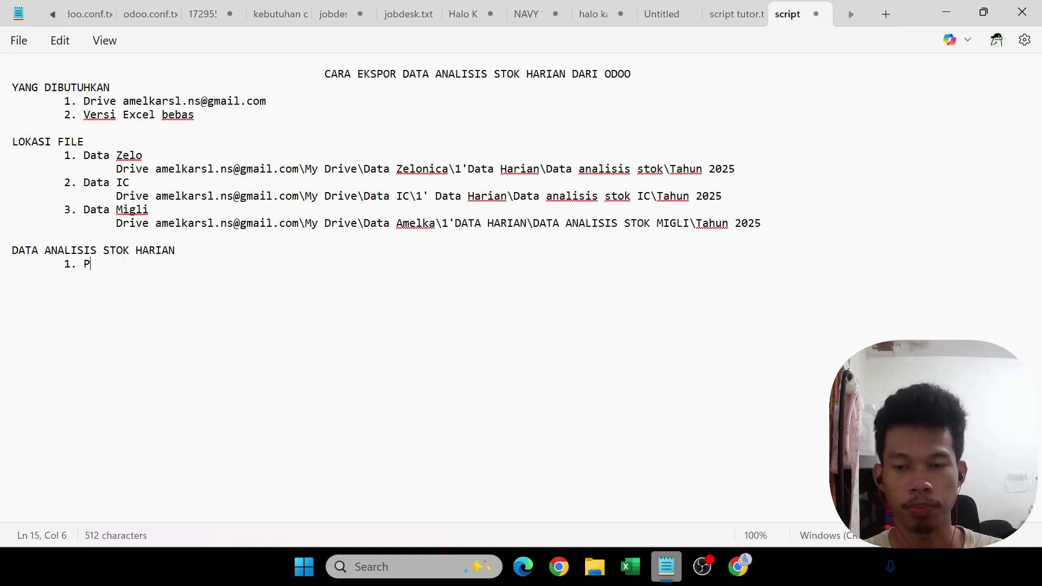
{"action": "type", "text": "RODUK INDUK"}
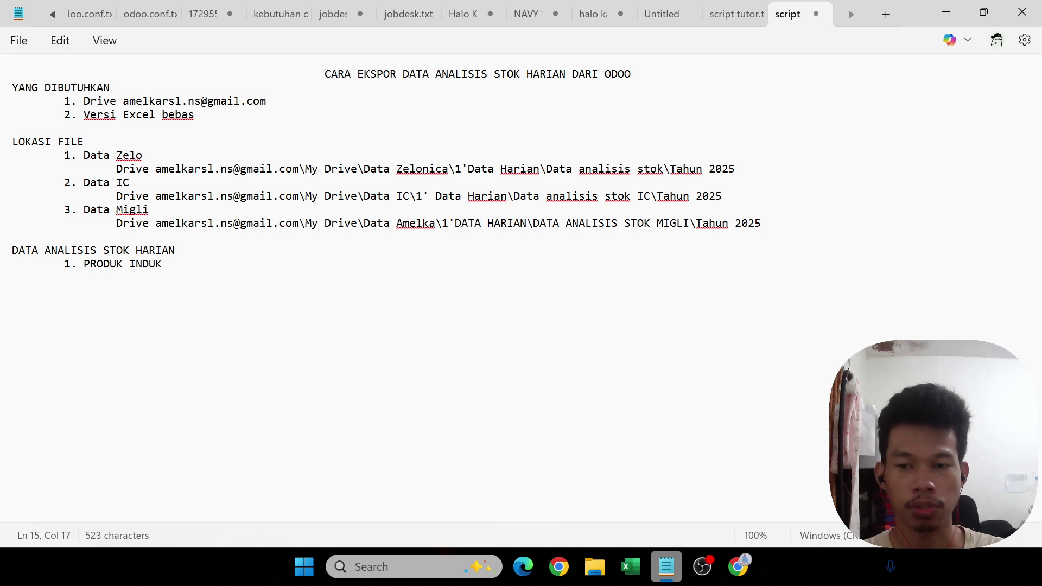
- Add the indented second item "2. PRODUK VARIASI" below the PRODUK INDUK item
{"action": "key", "text": "Return"}
{"action": "key", "text": "Tab"}
{"action": "type", "text": "2"}
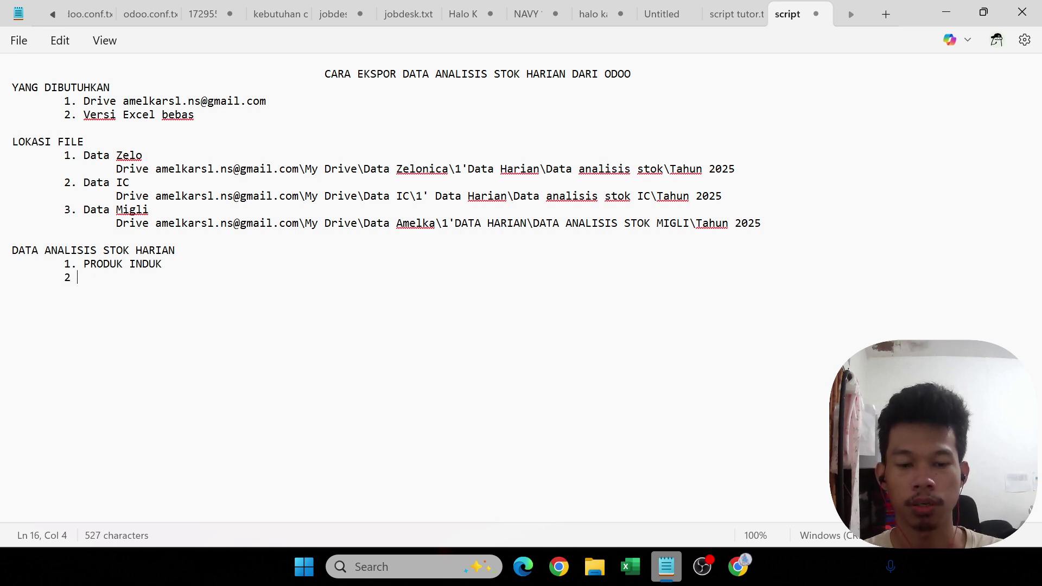
{"action": "key", "text": "BackSpace"}
{"action": "type", "text": ". PRODUK "}
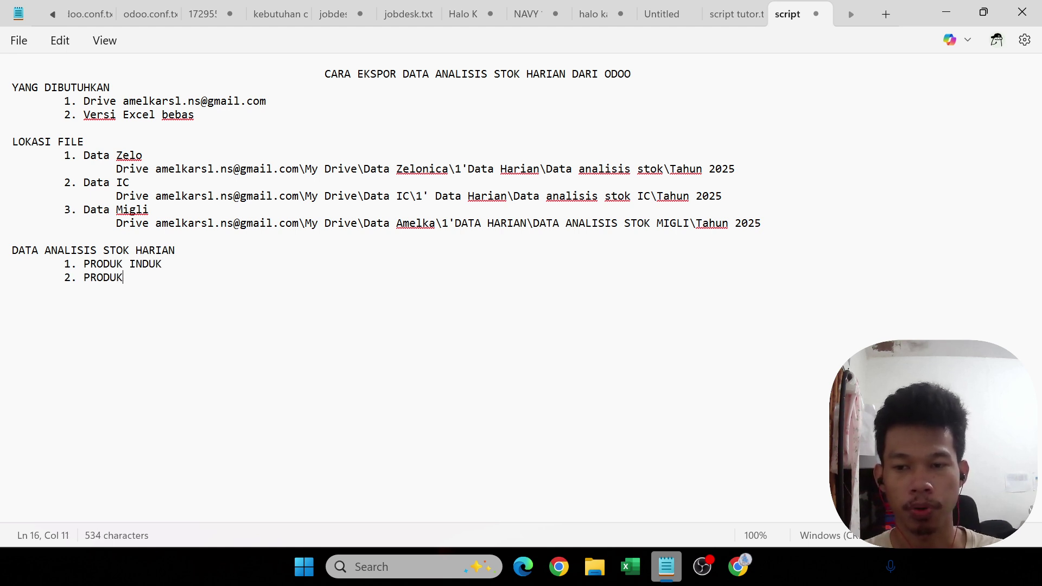
{"action": "type", "text": "VARIASI"}
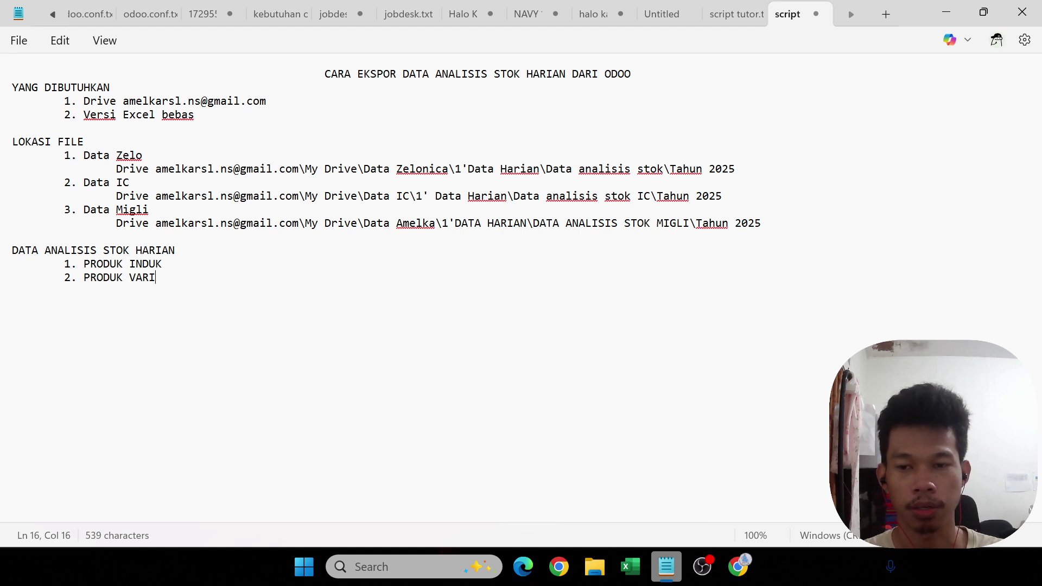
{"action": "key", "text": "Up"}
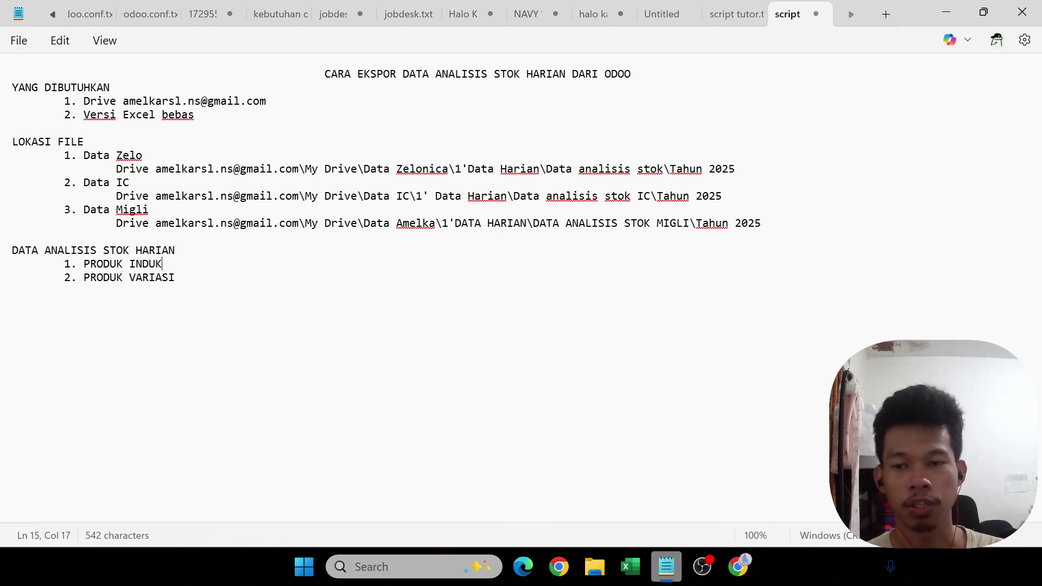
{"action": "key", "text": "shift+Left"}
{"action": "key", "text": "shift+Left"}
{"action": "key", "text": "shift+Left"}
{"action": "key", "text": "shift+Left"}
{"action": "key", "text": "shift+Left"}
{"action": "left_click_drag", "start_coordinate": [175, 278], "coordinate": [142, 278]}
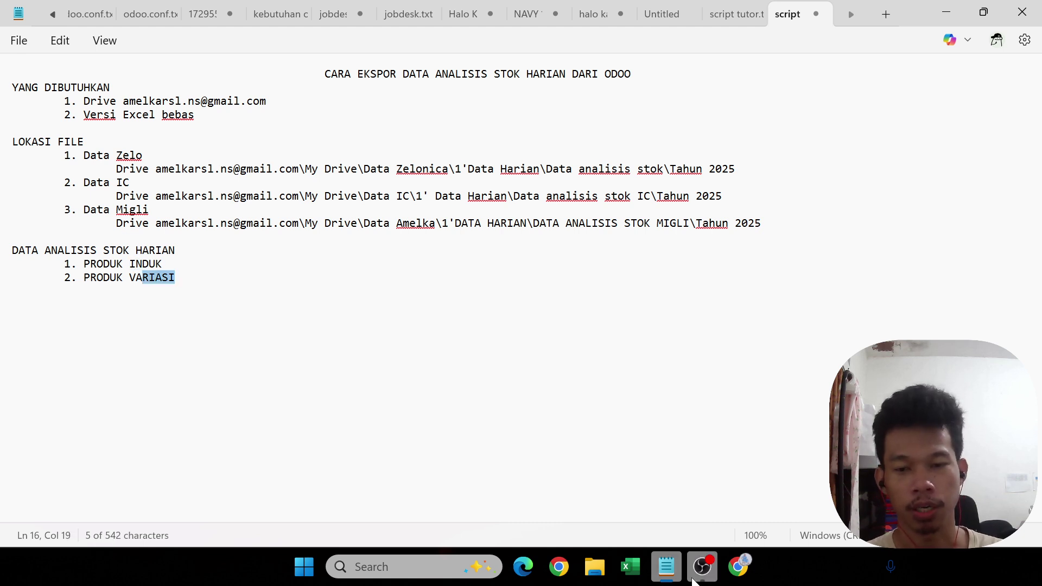
{"action": "key", "text": "Up"}
{"action": "key", "text": "shift+Left"}
{"action": "key", "text": "shift+Left"}
{"action": "key", "text": "shift+Left"}
{"action": "key", "text": "shift+Left"}
{"action": "key", "text": "shift+Left"}
{"action": "key", "text": "shift+Left"}
{"action": "key", "text": "shift+Left"}
{"action": "key", "text": "shift+Left"}
{"action": "key", "text": "shift+Left"}
{"action": "key", "text": "shift+Left"}
{"action": "key", "text": "shift+Left"}
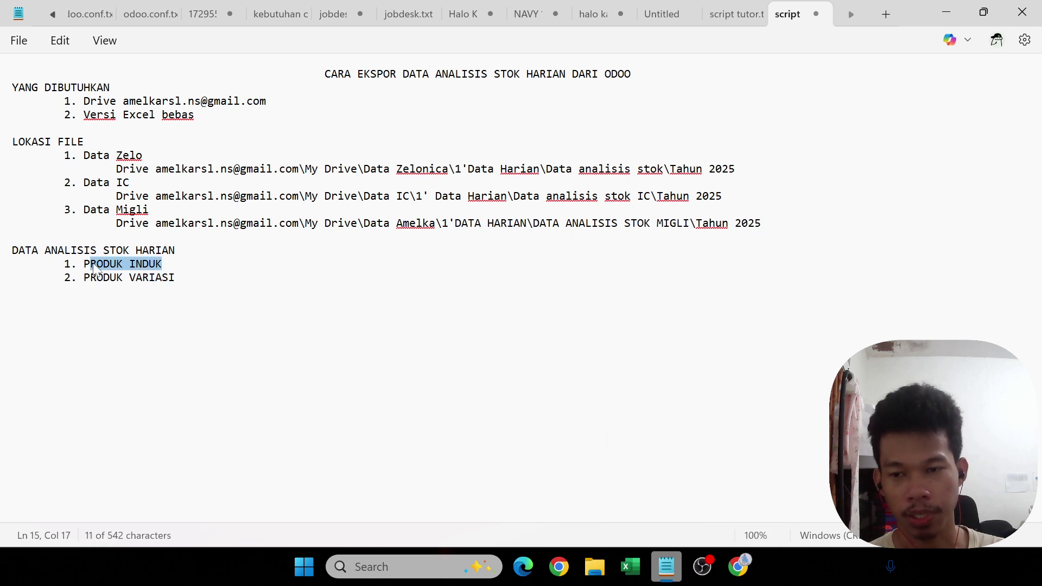
- Switch back to Odoo in Chrome, reopen the Inventory Products page and show the products in list view
{"action": "left_click", "coordinate": [738, 566]}
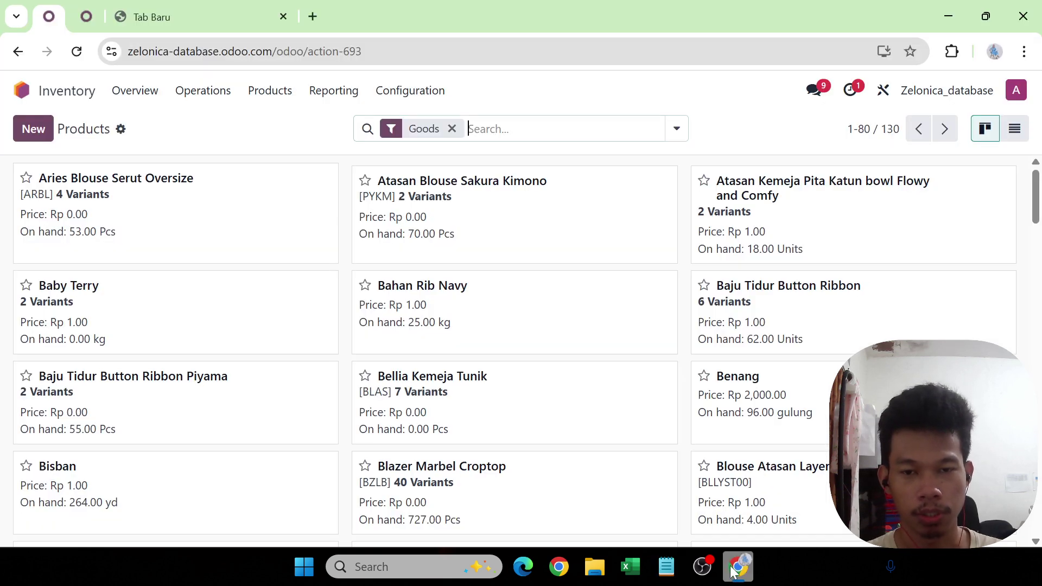
{"action": "left_click", "coordinate": [265, 96]}
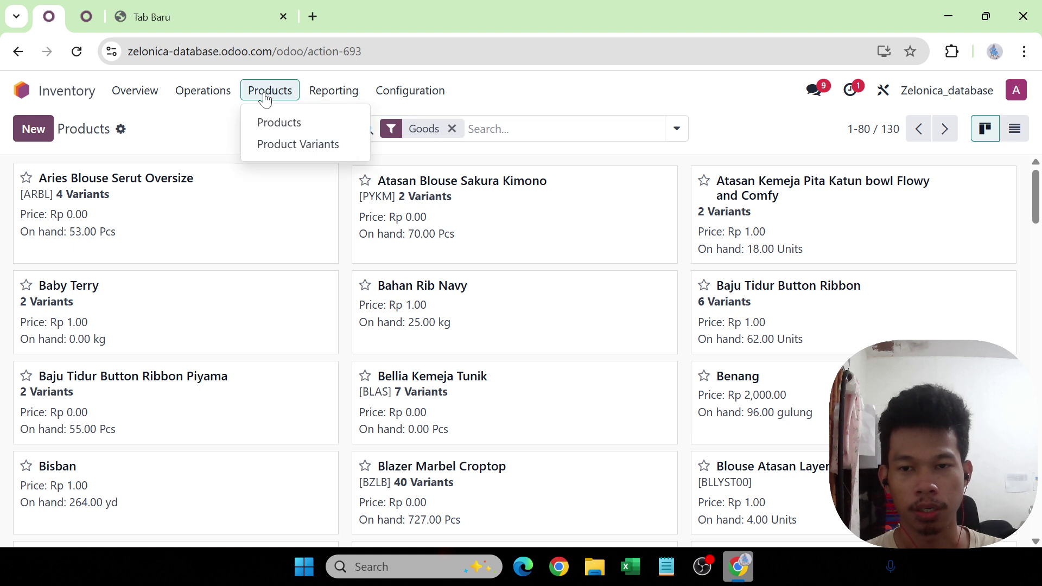
{"action": "left_click", "coordinate": [284, 124]}
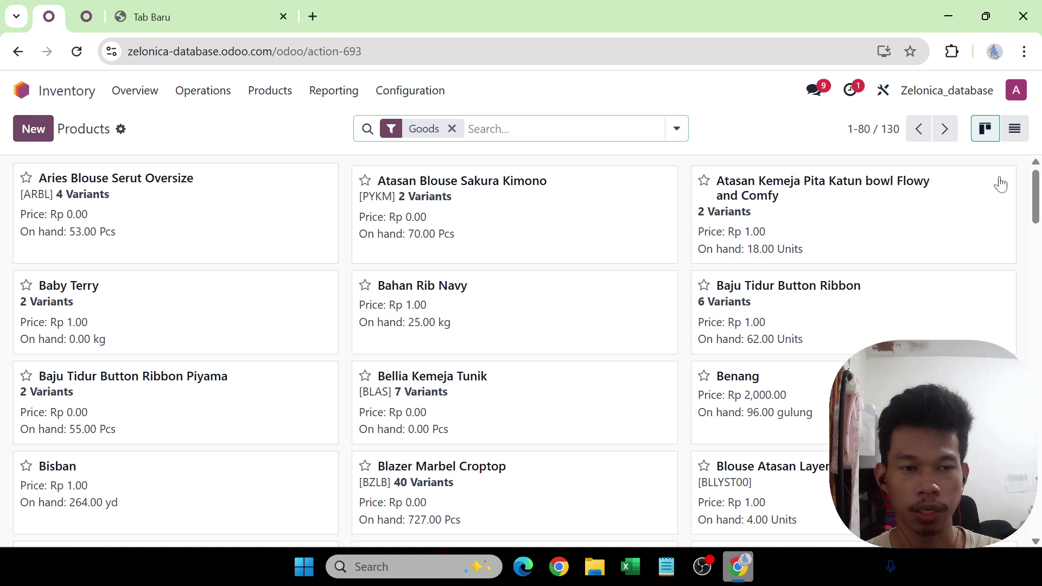
{"action": "left_click", "coordinate": [1017, 136]}
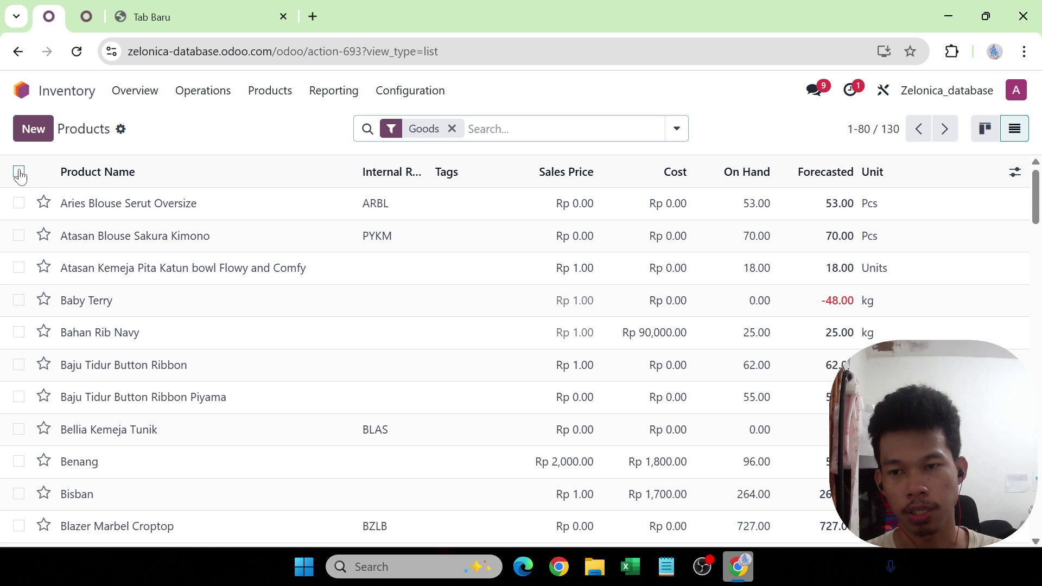
- Select all products, including those beyond the current page, and open the export settings for them
{"action": "left_click", "coordinate": [24, 173]}
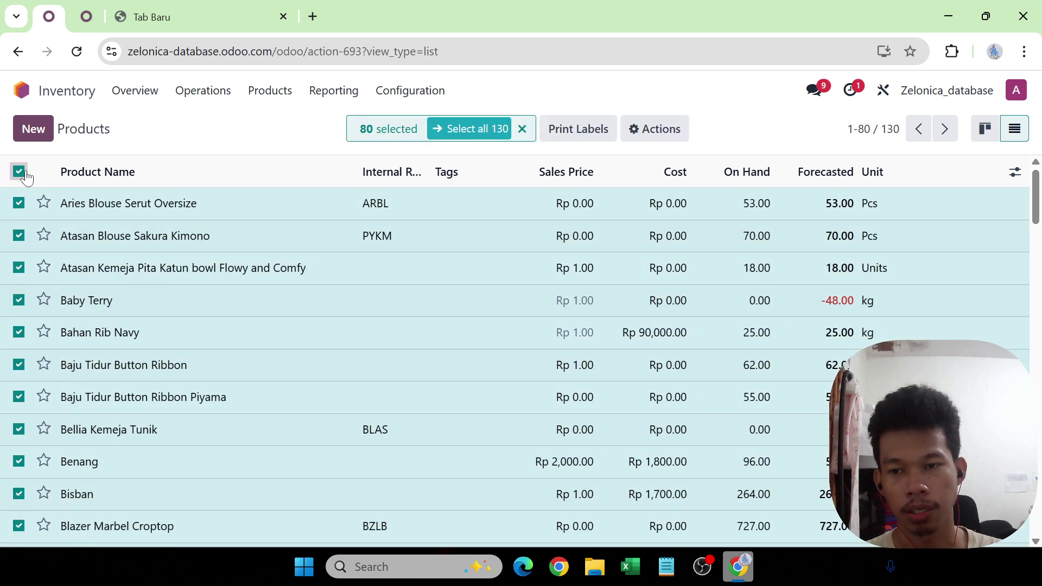
{"action": "left_click", "coordinate": [478, 135]}
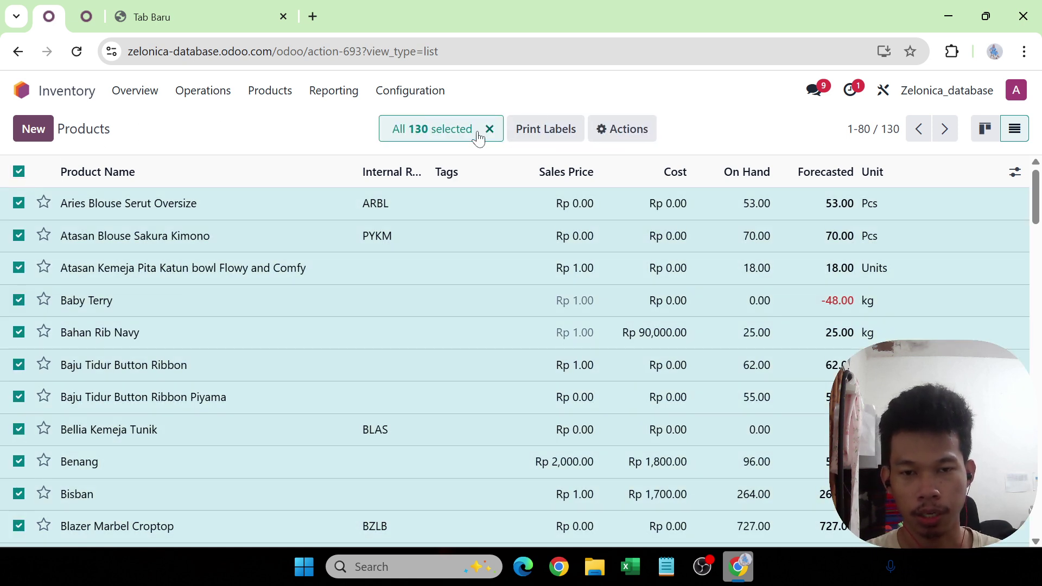
{"action": "left_click", "coordinate": [611, 134]}
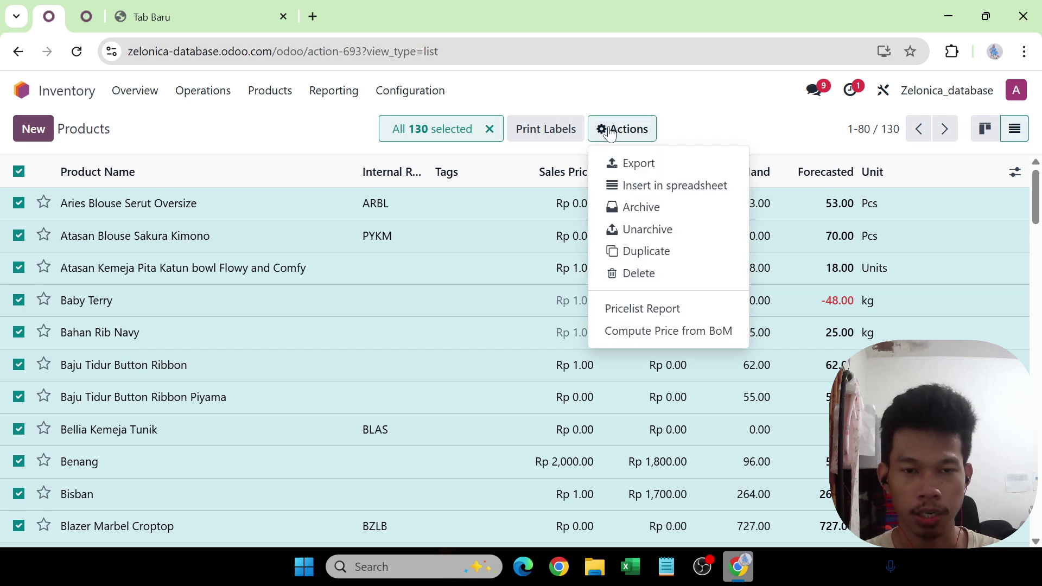
{"action": "left_click", "coordinate": [633, 166]}
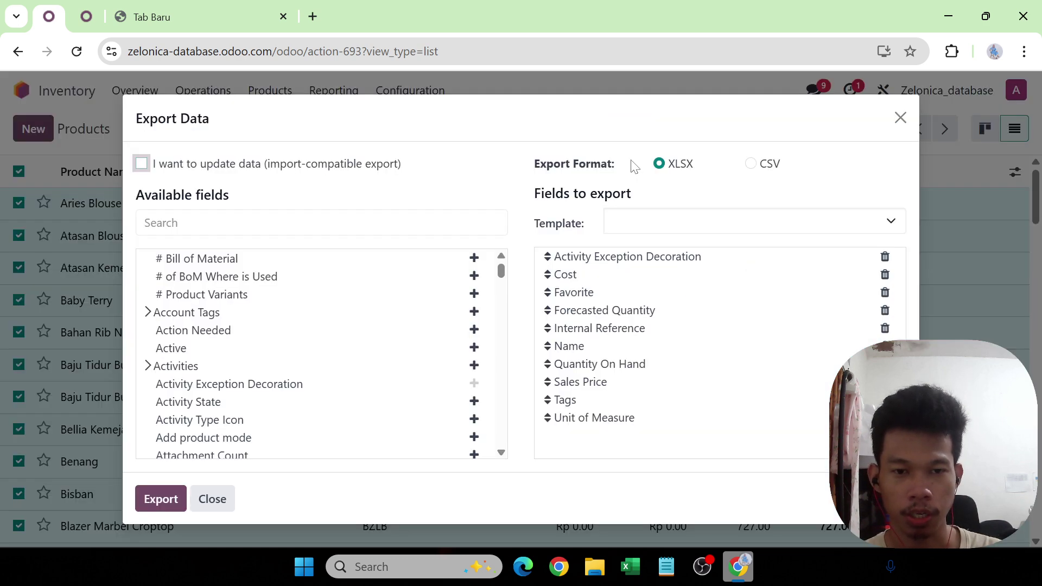
- Apply the "Pergerakan Stok Induk" export template and export the selected products as XLSX
{"action": "left_click", "coordinate": [668, 232]}
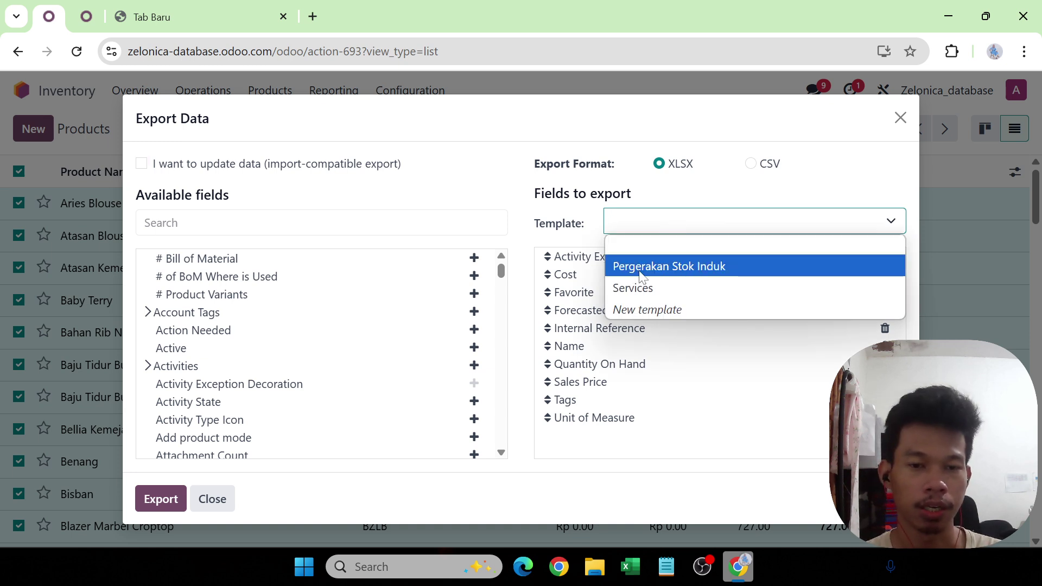
{"action": "left_click", "coordinate": [672, 267]}
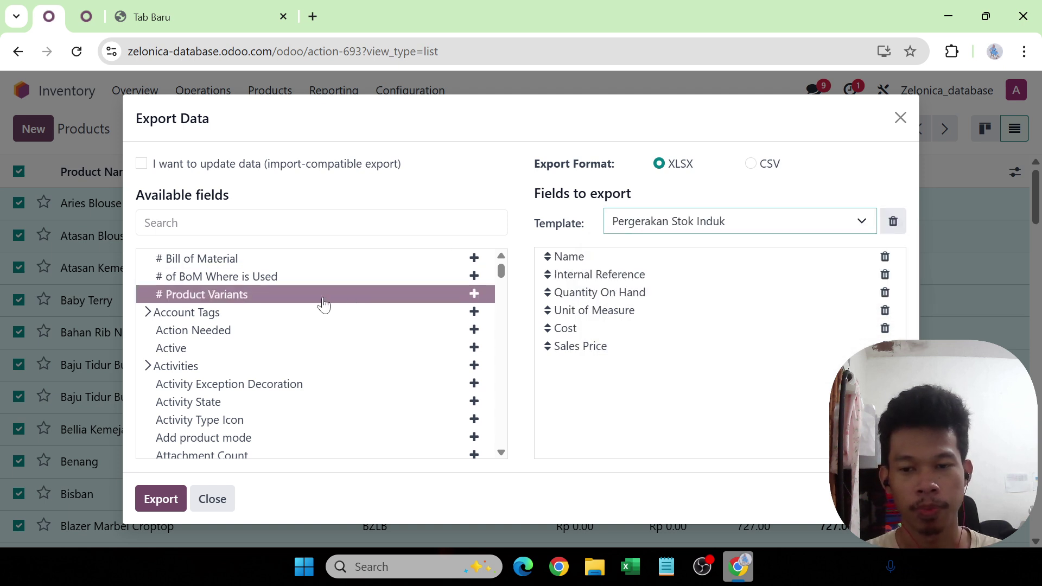
{"action": "left_click", "coordinate": [154, 506]}
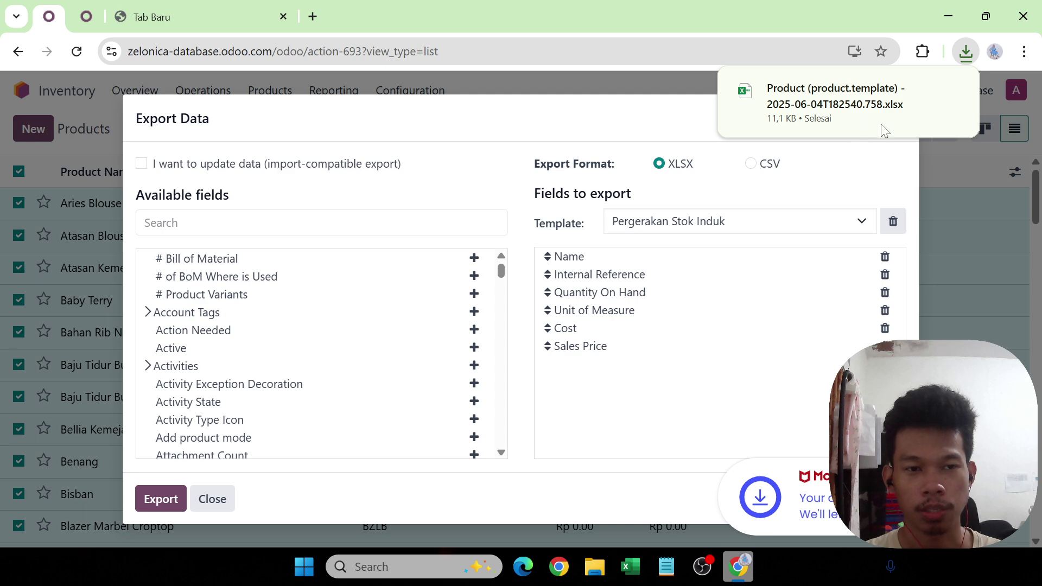
- Open the downloaded product export in Excel and enable editing
{"action": "mouse_move", "coordinate": [945, 103]}
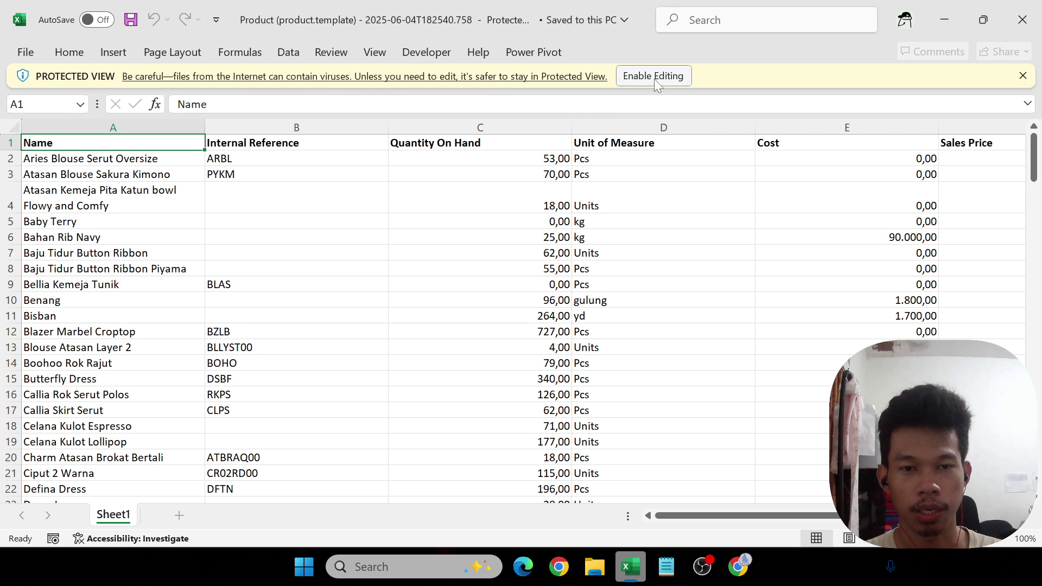
{"action": "left_click", "coordinate": [672, 76]}
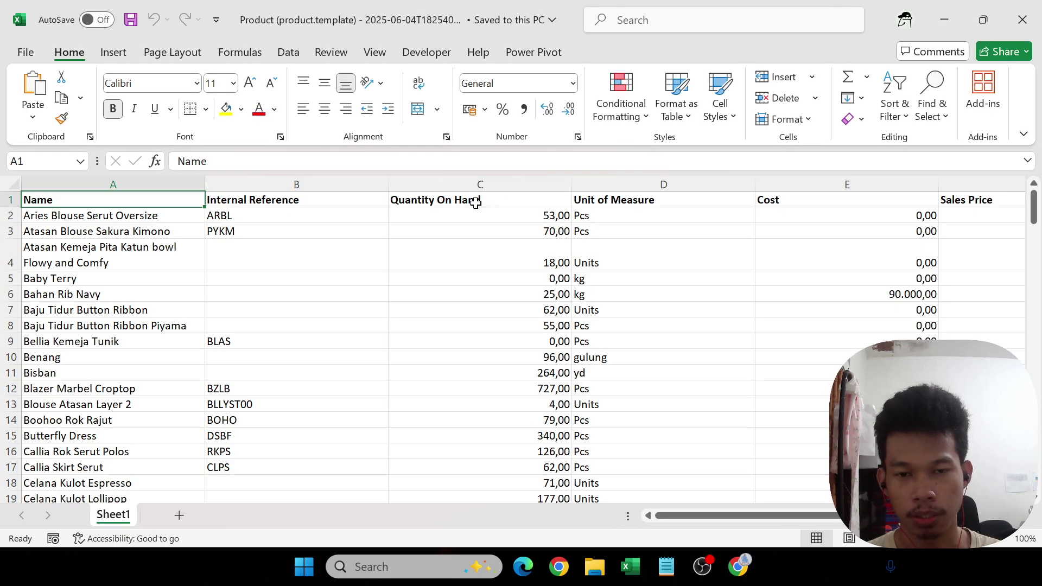
- Examine the product names and internal references in the first rows of the exported sheet
{"action": "key", "text": "Right"}
{"action": "key", "text": "Left"}
{"action": "key", "text": "Right"}
{"action": "key", "text": "Left"}
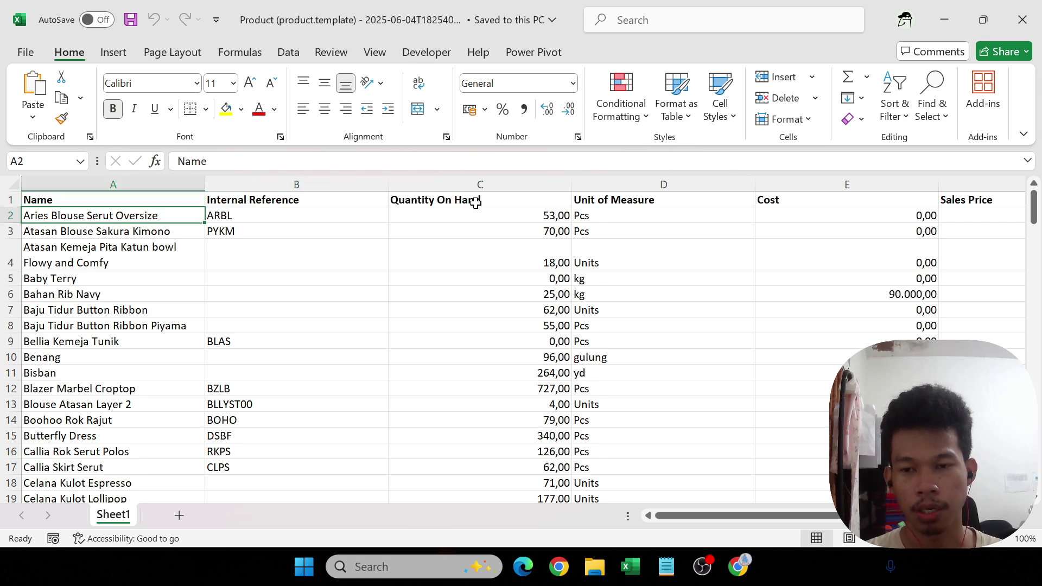
{"action": "key", "text": "Down"}
{"action": "key", "text": "Down"}
{"action": "key", "text": "Down"}
{"action": "key", "text": "Down"}
{"action": "key", "text": "Down"}
{"action": "key", "text": "Down"}
{"action": "key", "text": "Down"}
{"action": "key", "text": "Down"}
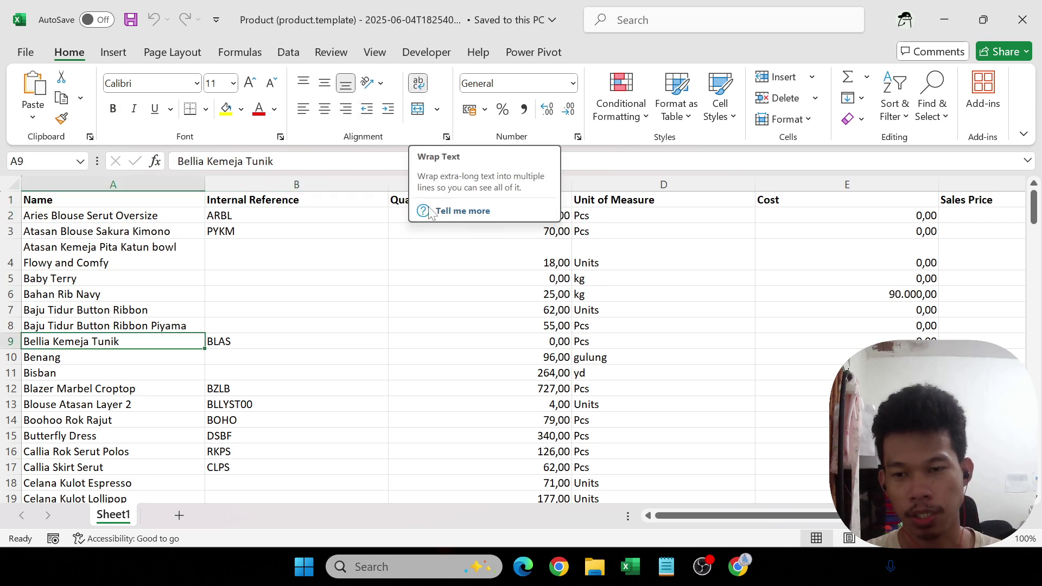
{"action": "key", "text": "Right"}
{"action": "key", "text": "Up"}
{"action": "key", "text": "Up"}
{"action": "key", "text": "Right"}
{"action": "key", "text": "Up"}
{"action": "key", "text": "Left"}
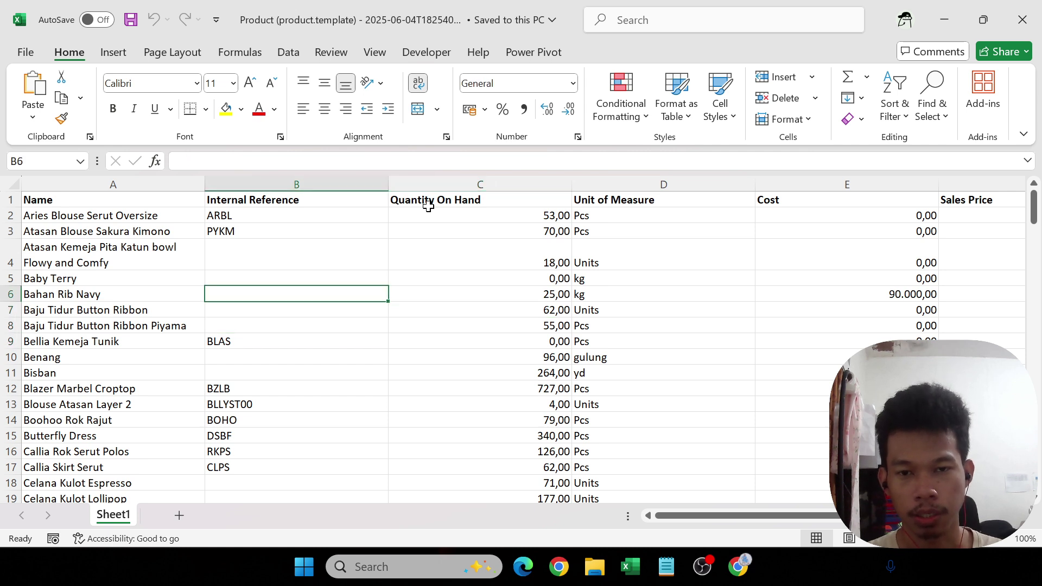
{"action": "key", "text": "Left"}
{"action": "key", "text": "Right"}
{"action": "key", "text": "Up"}
{"action": "key", "text": "Up"}
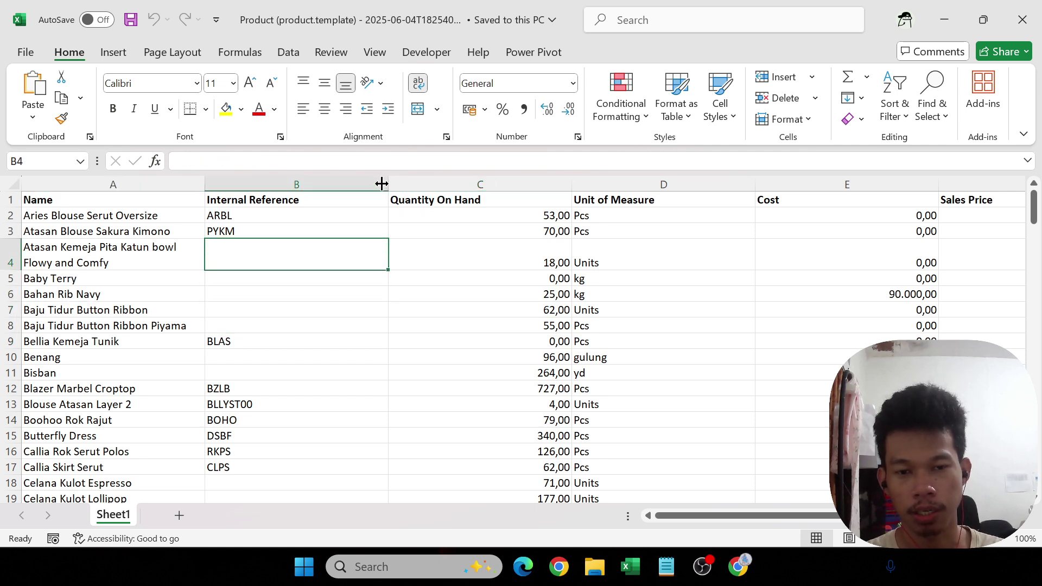
{"action": "key", "text": "Left"}
{"action": "key", "text": "Up"}
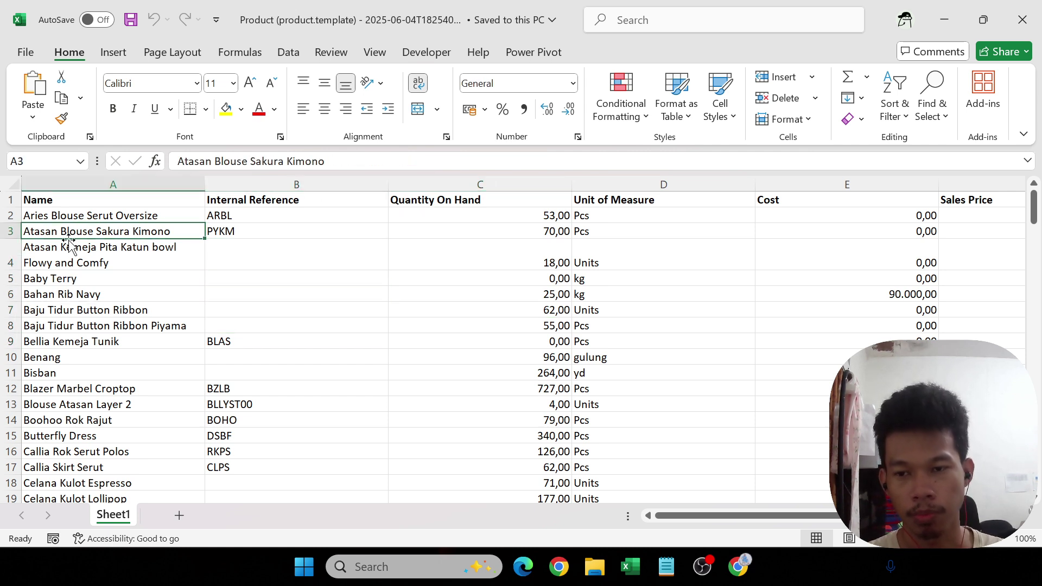
- Turn off text wrapping for the whole exported data range and center its contents horizontally
{"action": "key", "text": "ctrl+a"}
{"action": "scroll", "coordinate": [72, 239], "scroll_direction": "right", "scroll_amount": 3}
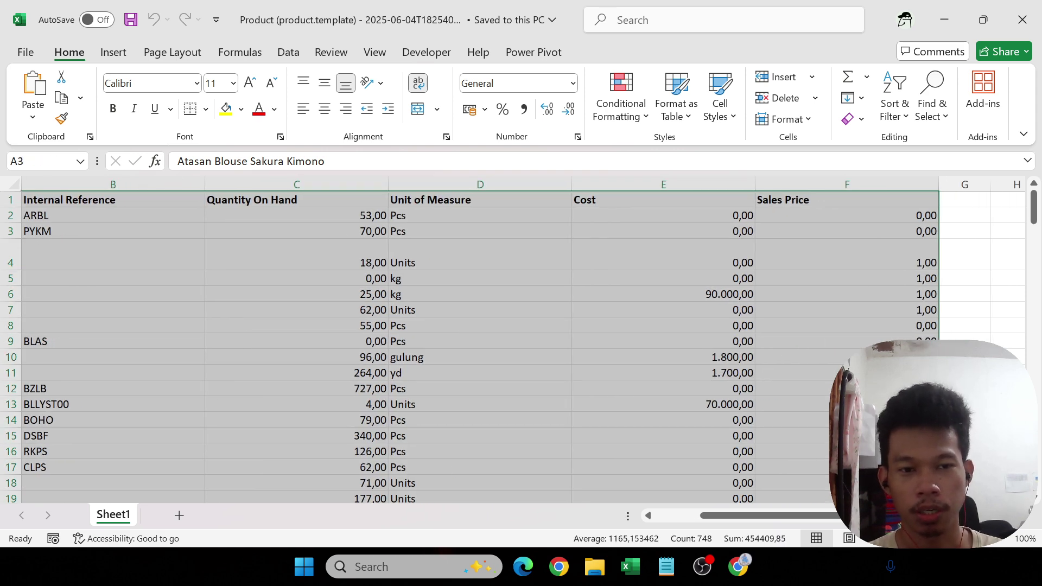
{"action": "left_click", "coordinate": [425, 87]}
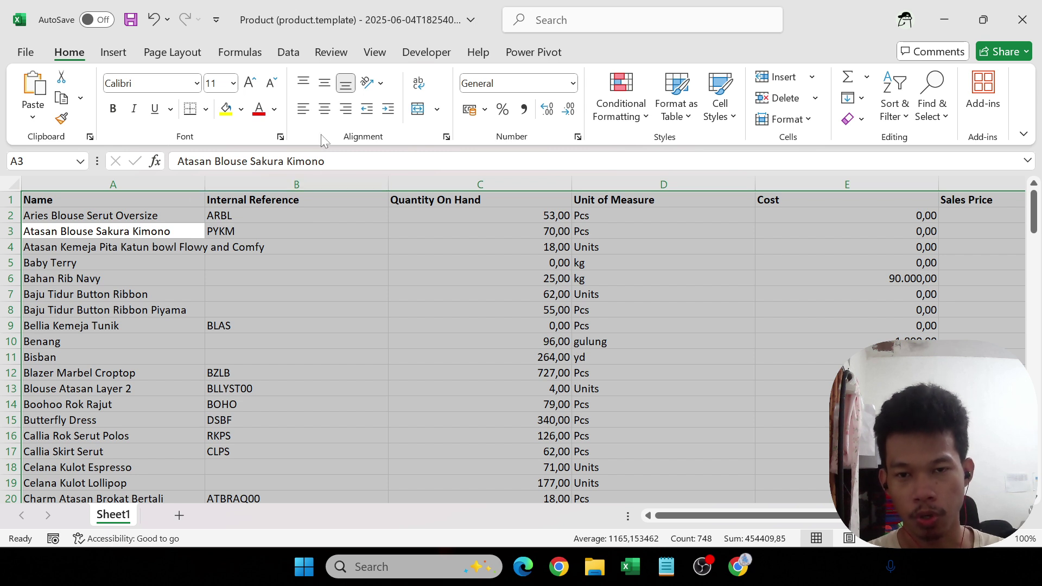
{"action": "left_click", "coordinate": [324, 110]}
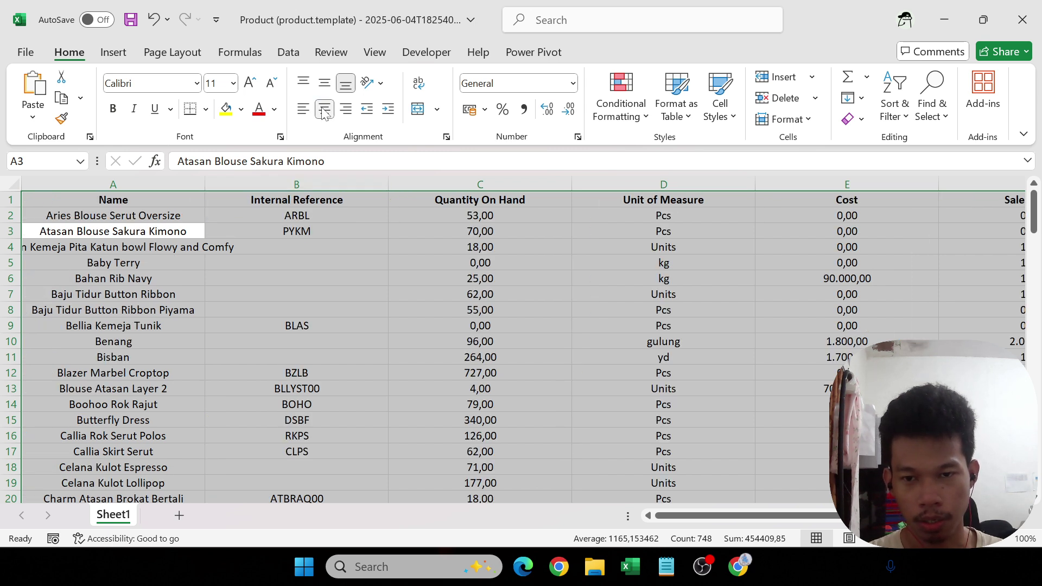
- Auto-fit the widths of all columns in the sheet to their contents
{"action": "double_click", "coordinate": [572, 185]}
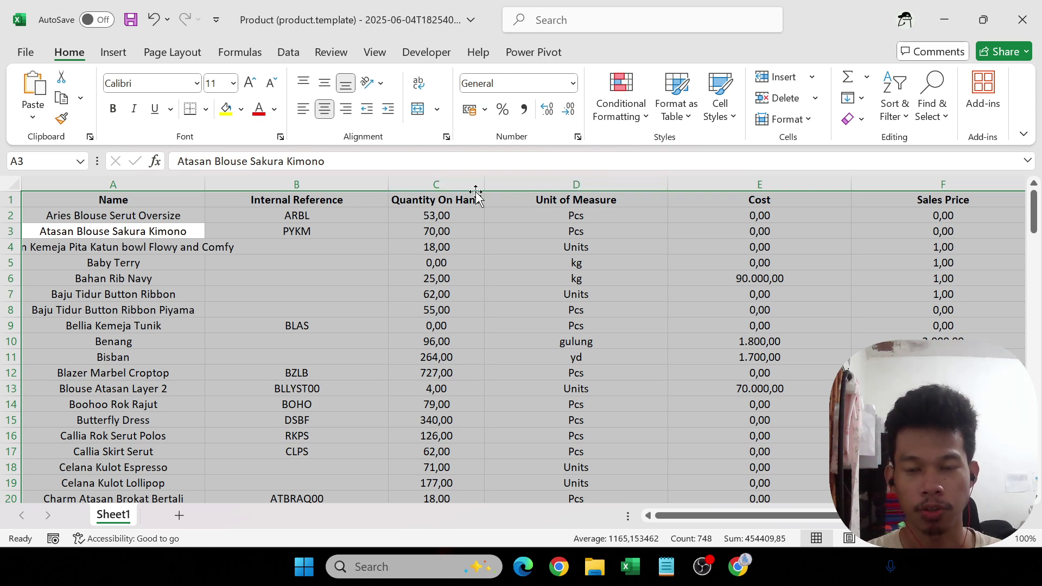
{"action": "key", "text": "Right"}
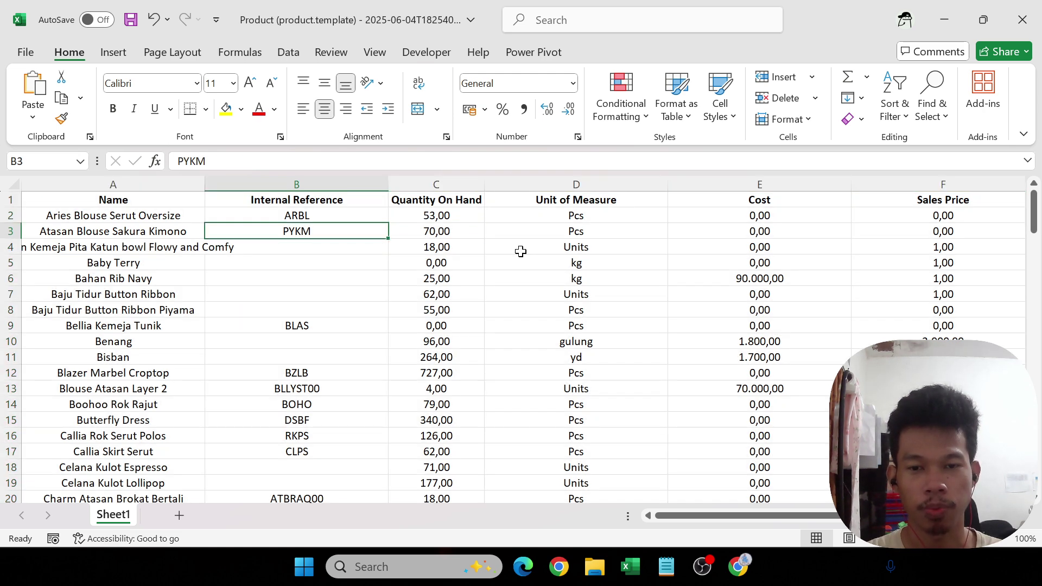
{"action": "key", "text": "Right"}
{"action": "key", "text": "Right"}
{"action": "key", "text": "Right"}
{"action": "key", "text": "Right"}
{"action": "scroll", "coordinate": [521, 251], "scroll_direction": "right", "scroll_amount": 1}
{"action": "key", "text": "ctrl+a"}
{"action": "scroll", "coordinate": [520, 251], "scroll_direction": "left", "scroll_amount": 1}
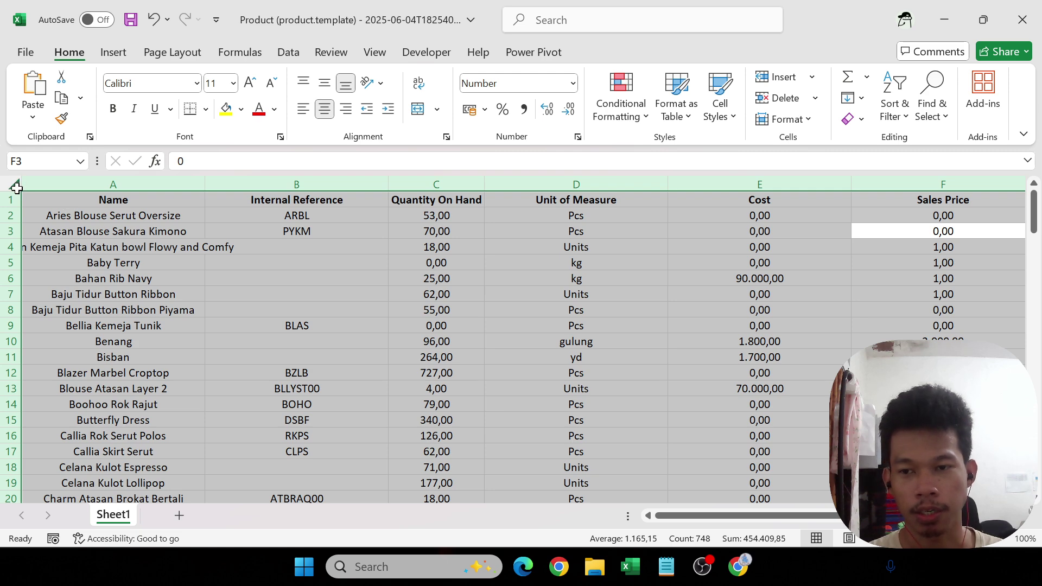
{"action": "key", "text": "Right"}
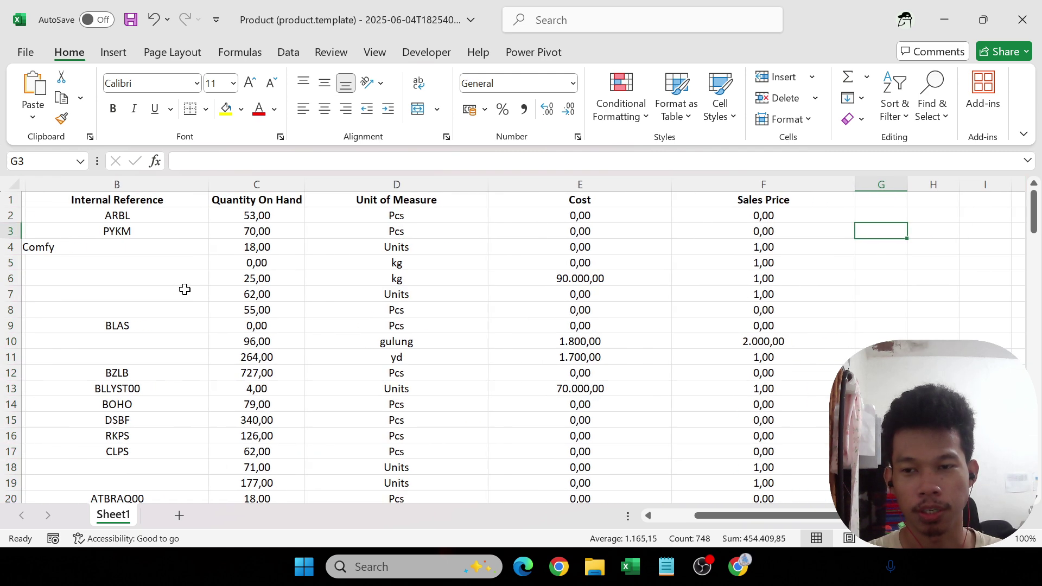
{"action": "key", "text": "Left"}
{"action": "key", "text": "ctrl+a"}
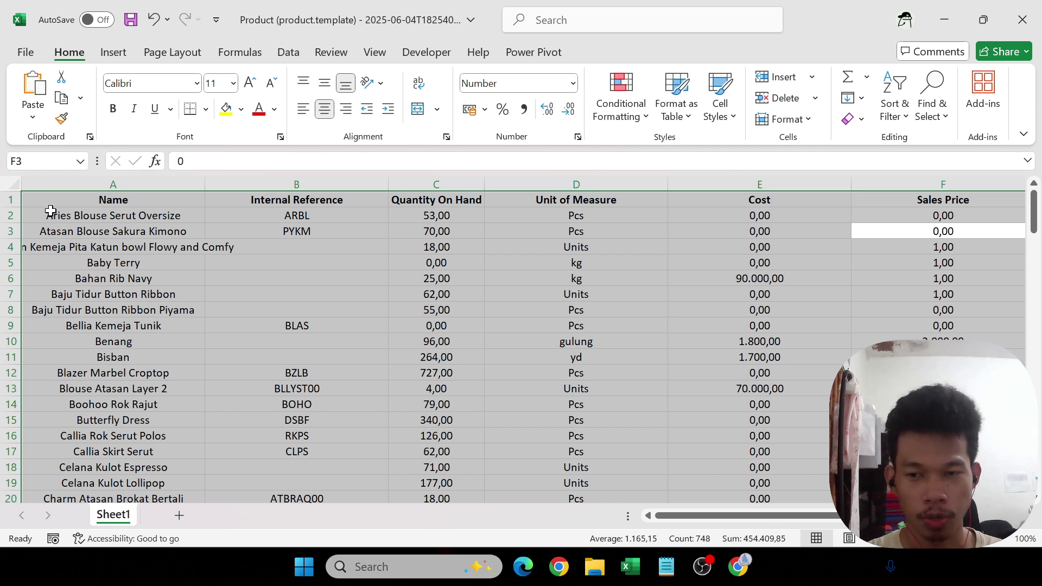
{"action": "left_click", "coordinate": [13, 184]}
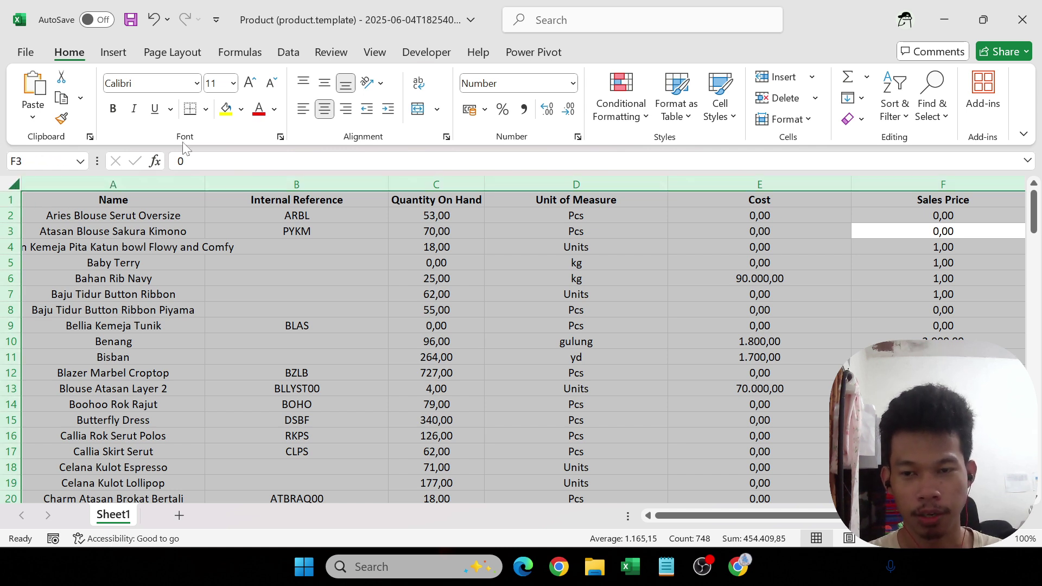
{"action": "double_click", "coordinate": [391, 186]}
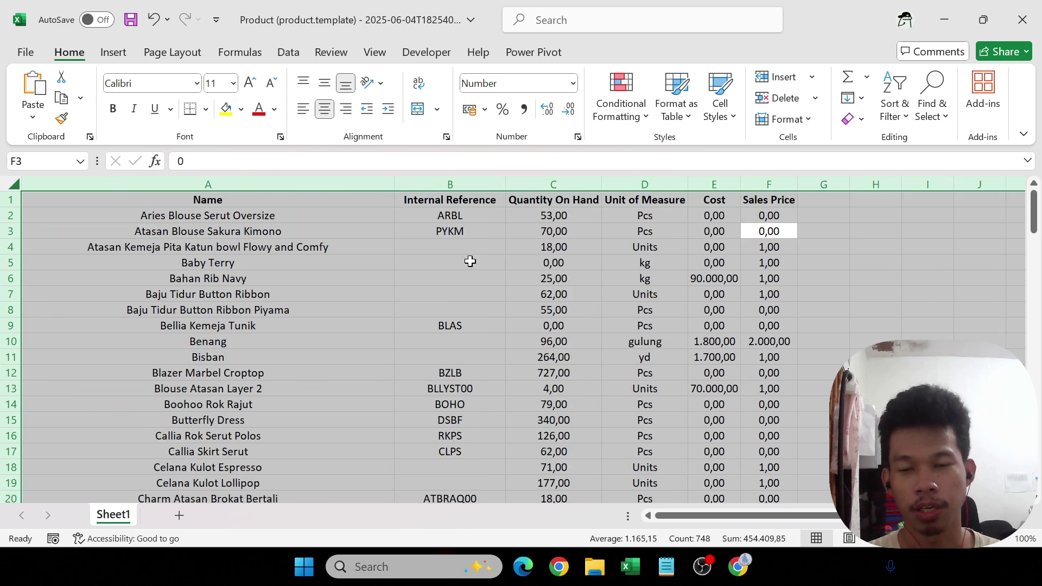
- Convert the product data range A1:F131 into a table with headers
{"action": "key", "text": "Left"}
{"action": "key", "text": "Left"}
{"action": "key", "text": "Left"}
{"action": "key", "text": "Left"}
{"action": "key", "text": "Left"}
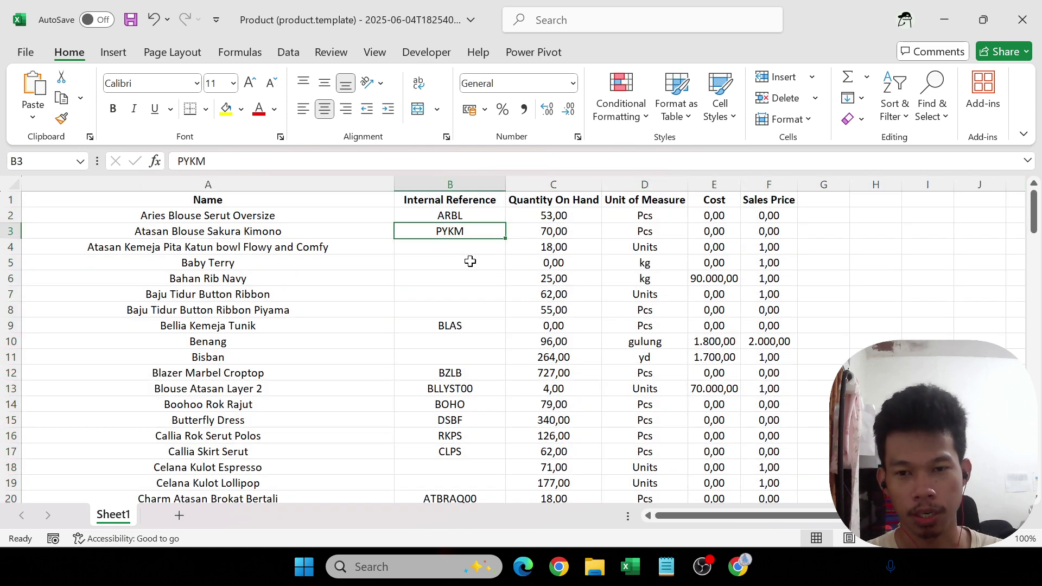
{"action": "key", "text": "Up"}
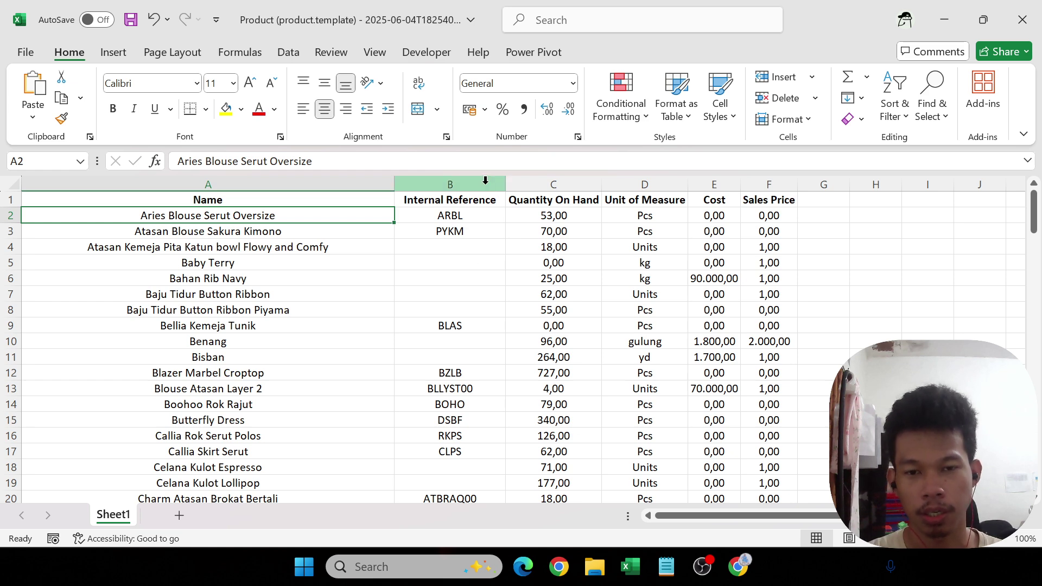
{"action": "key", "text": "ctrl+a"}
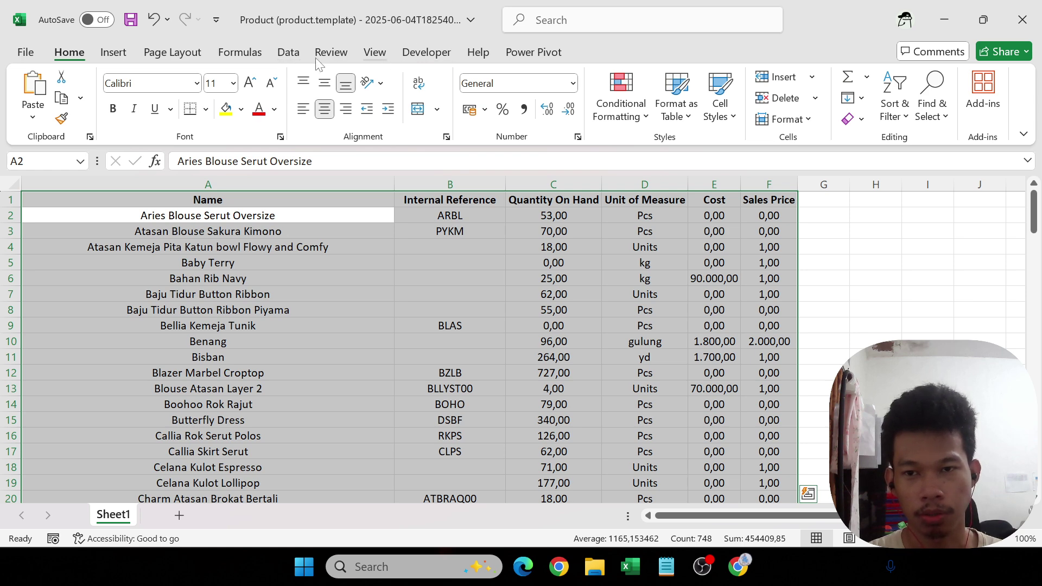
{"action": "left_click", "coordinate": [113, 53]}
{"action": "left_click", "coordinate": [153, 90]}
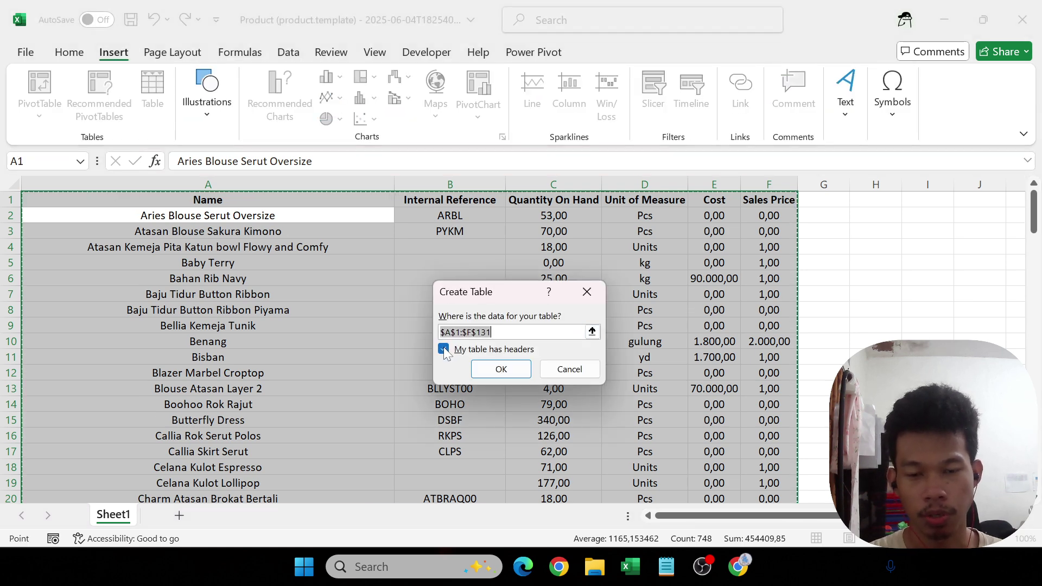
{"action": "left_click", "coordinate": [482, 369]}
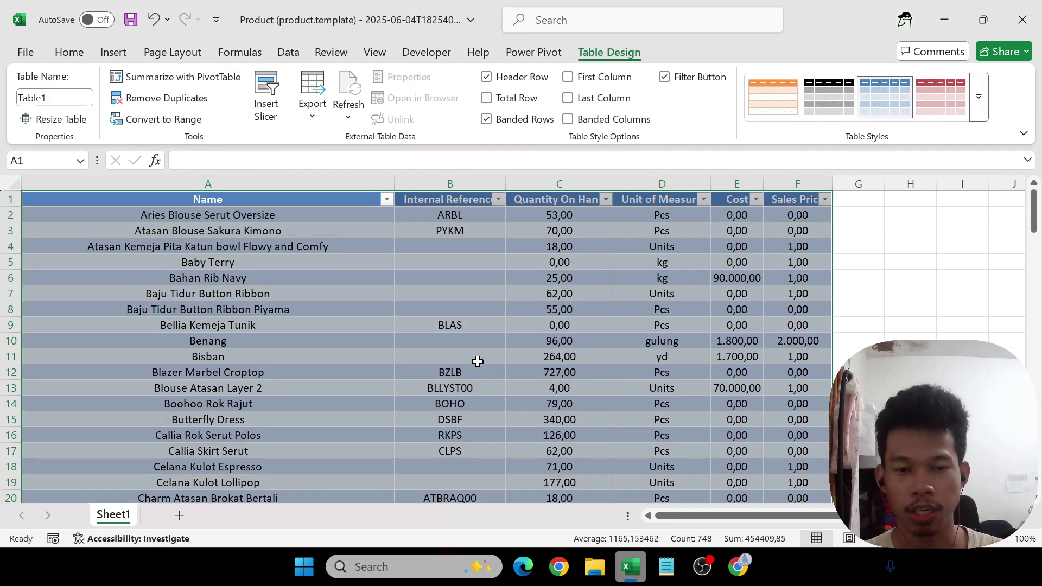
- Examine the table's header row across the reference, quantity, unit, cost and sales price columns
{"action": "key", "text": "Right"}
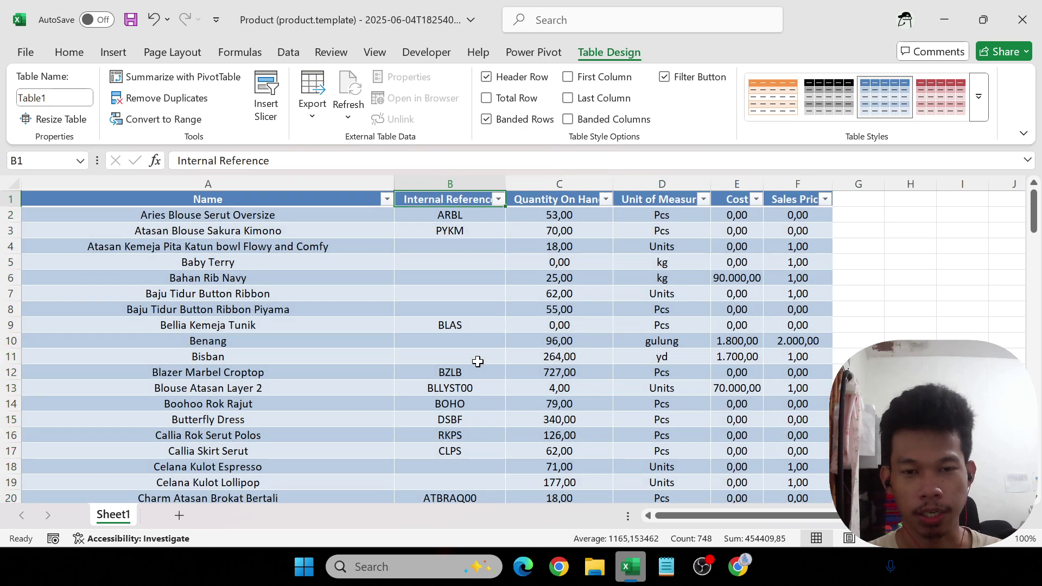
{"action": "key", "text": "Right"}
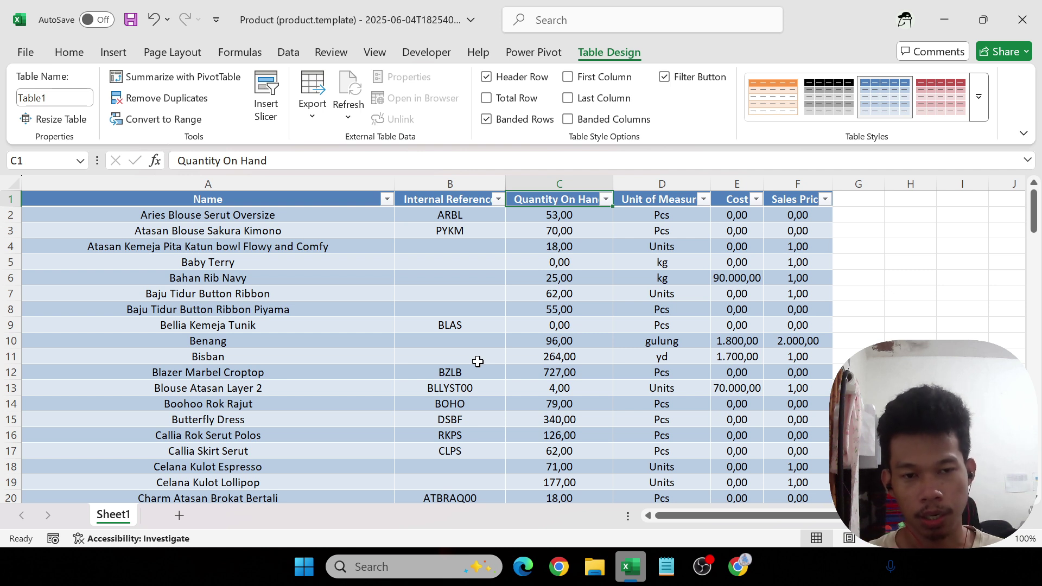
{"action": "key", "text": "Right"}
{"action": "key", "text": "Right"}
{"action": "key", "text": "Right"}
{"action": "key", "text": "Left"}
{"action": "key", "text": "Right"}
{"action": "key", "text": "Down"}
{"action": "key", "text": "Left"}
{"action": "key", "text": "Up"}
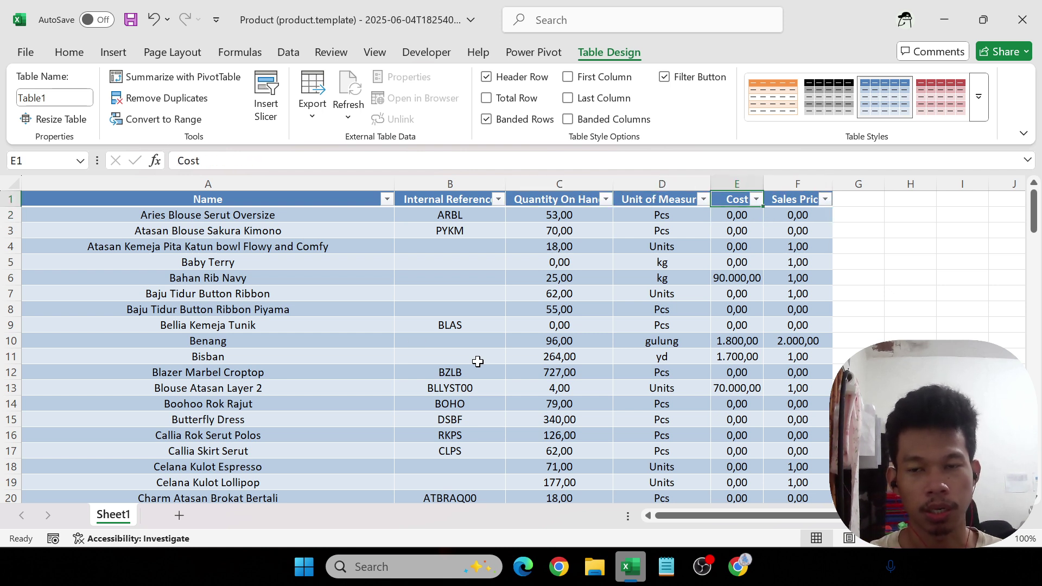
- Sort the table by Quantity On Hand from largest to smallest
{"action": "left_click", "coordinate": [68, 52]}
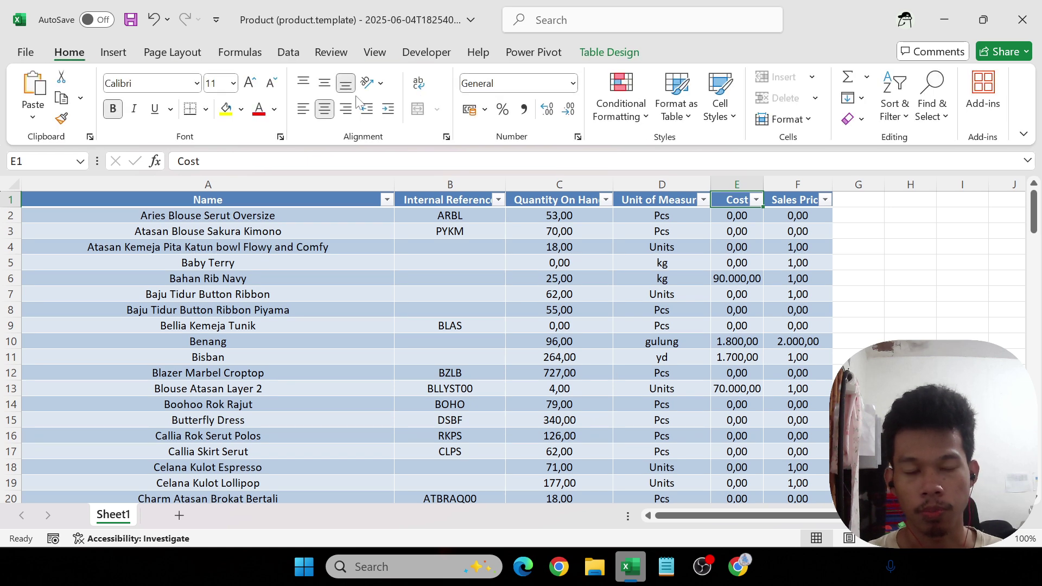
{"action": "key", "text": "Down"}
{"action": "key", "text": "Left"}
{"action": "key", "text": "Left"}
{"action": "key", "text": "Left"}
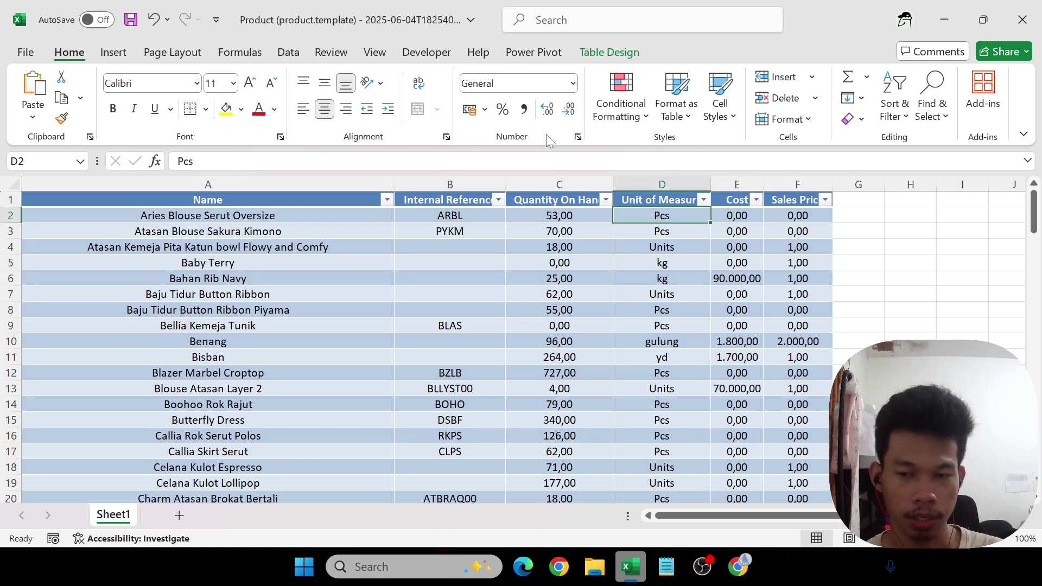
{"action": "key", "text": "Up"}
{"action": "key", "text": "Right"}
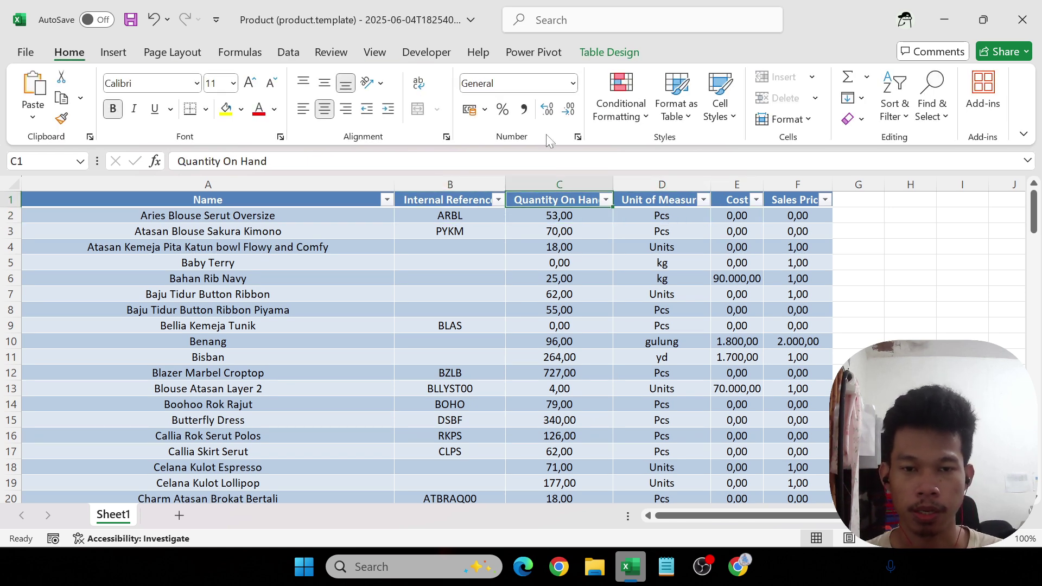
{"action": "left_click", "coordinate": [605, 200]}
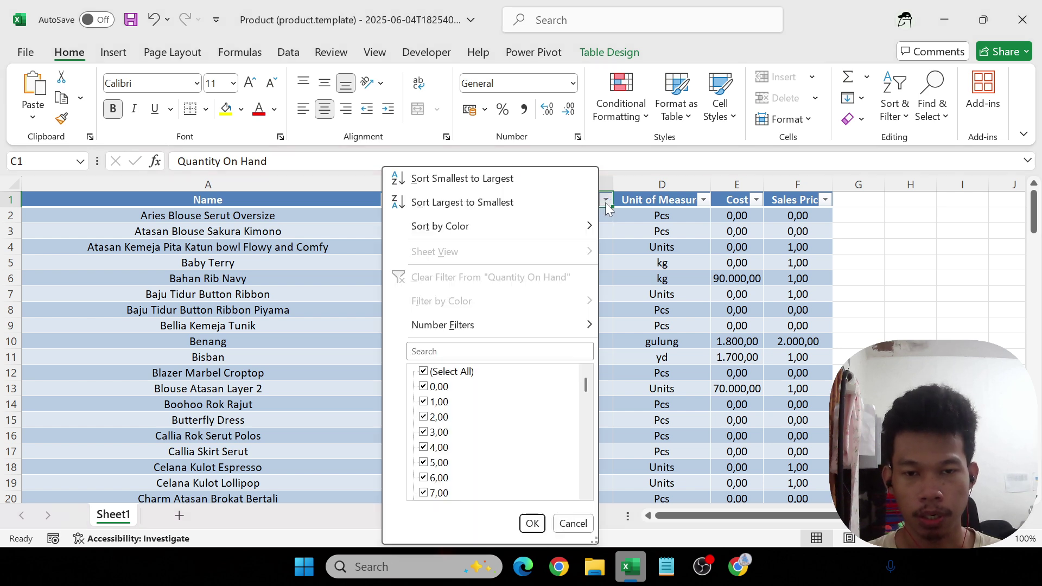
{"action": "left_click", "coordinate": [470, 203]}
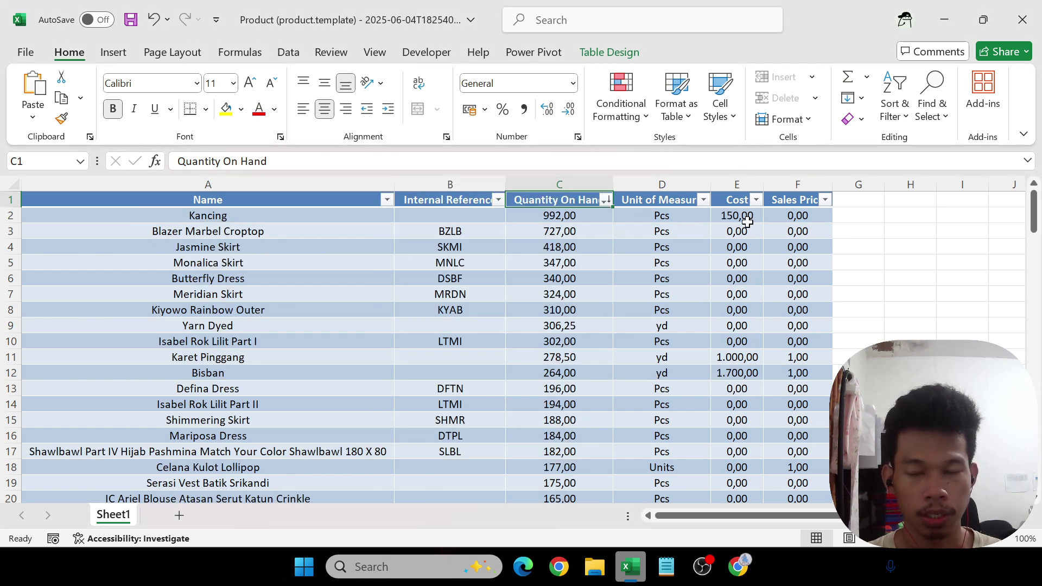
- Format the Cost and Sales Price columns as Currency with no decimal places
{"action": "left_click", "coordinate": [680, 199]}
{"action": "left_click", "coordinate": [727, 199]}
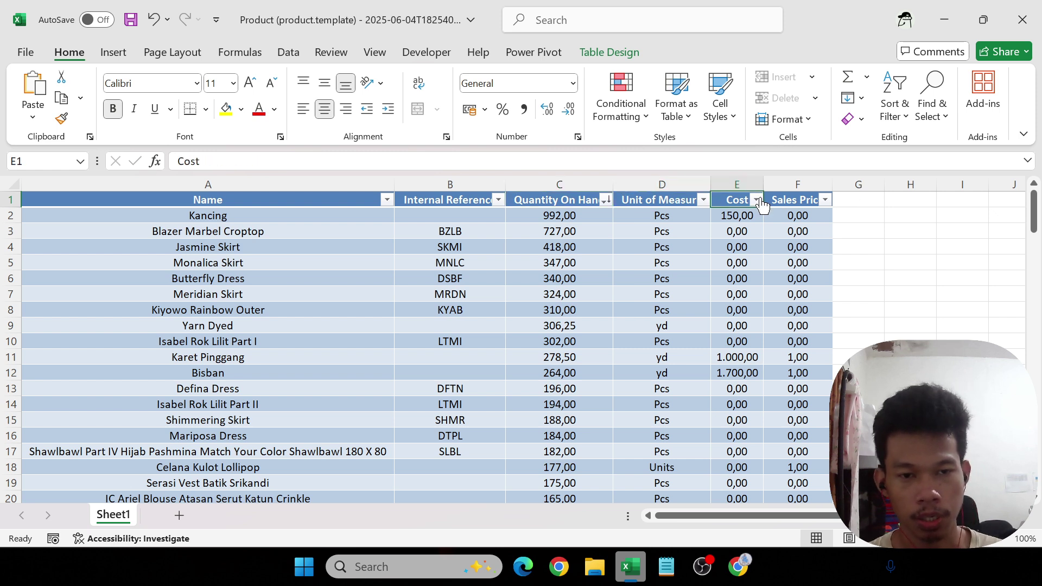
{"action": "left_click", "coordinate": [752, 215]}
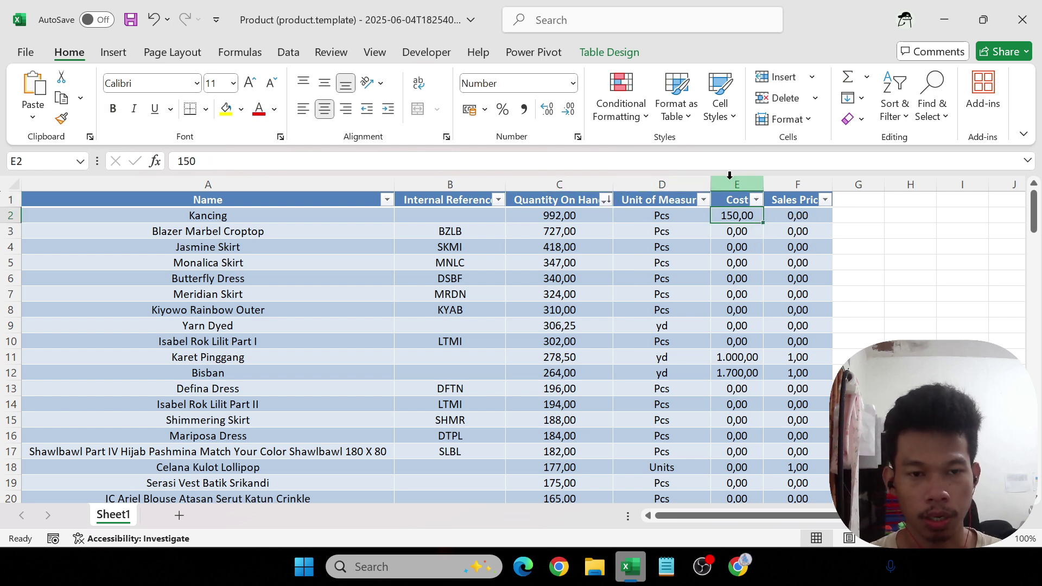
{"action": "left_click", "coordinate": [760, 179]}
{"action": "left_click_drag", "start_coordinate": [760, 178], "coordinate": [782, 181]}
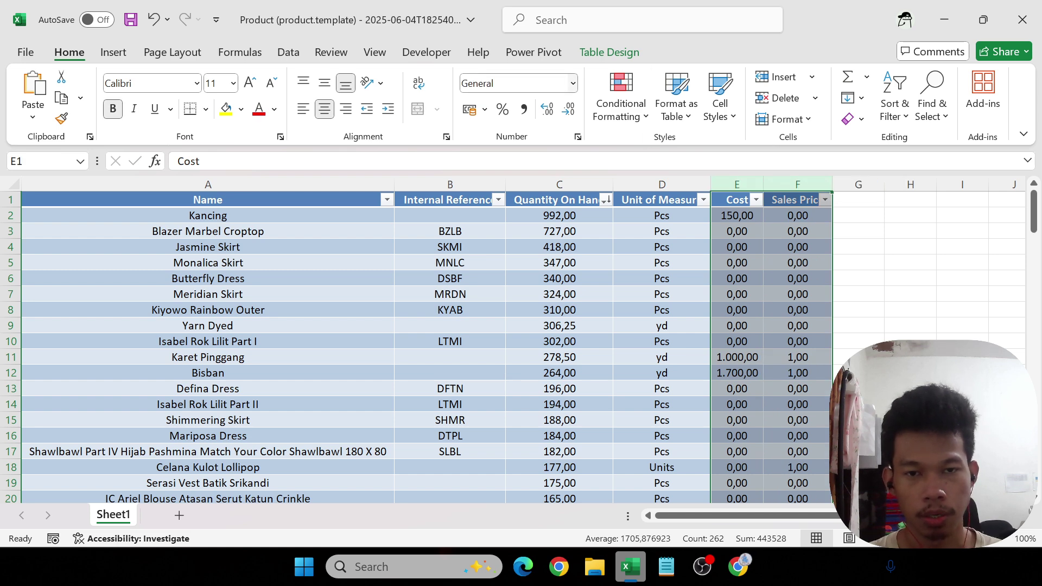
{"action": "left_click", "coordinate": [574, 84]}
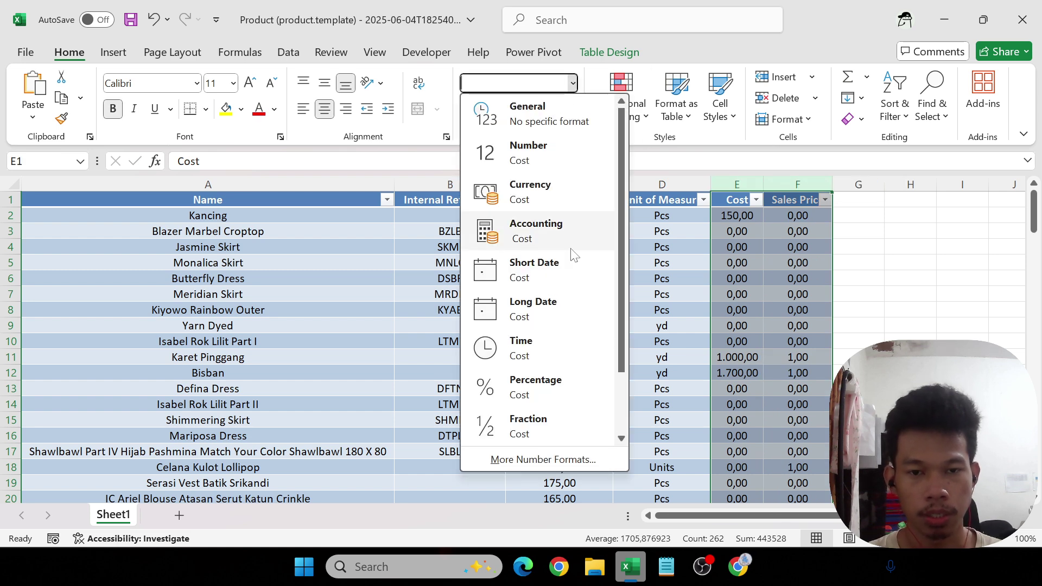
{"action": "left_click", "coordinate": [526, 186]}
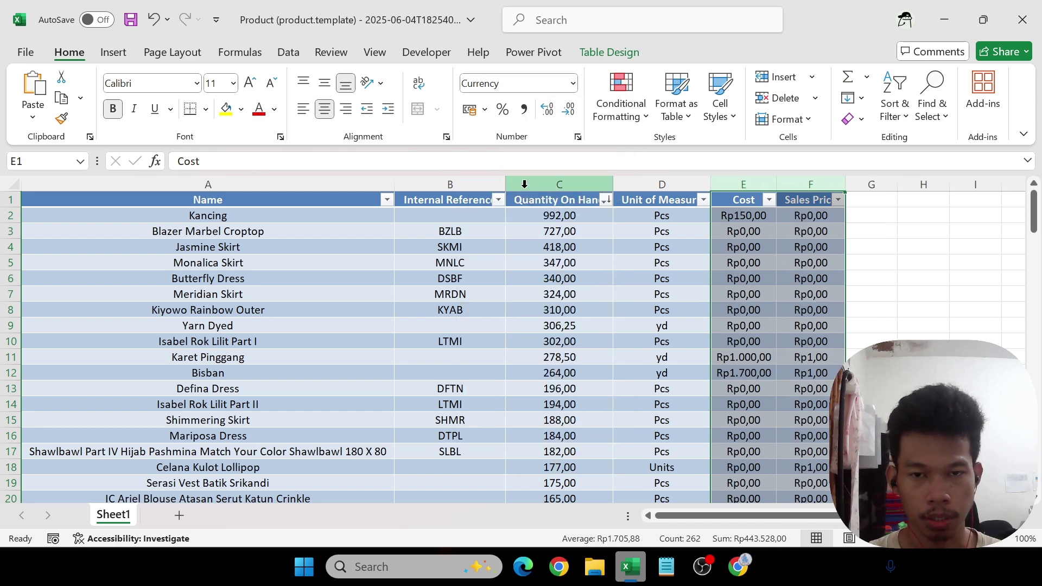
{"action": "double_click", "coordinate": [570, 116]}
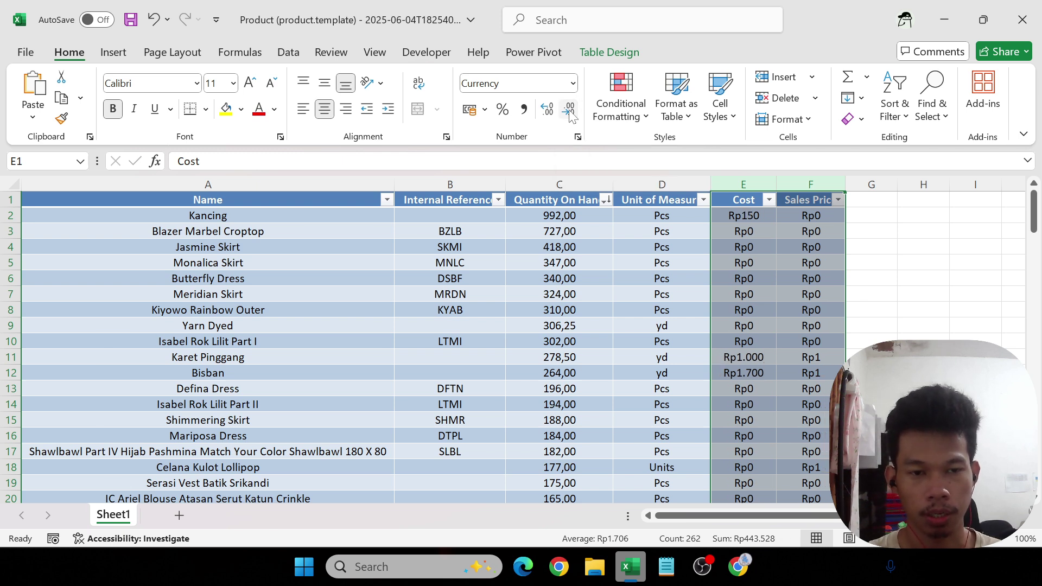
- Format the Quantity On Hand column as Number with no decimal places
{"action": "left_click", "coordinate": [565, 183]}
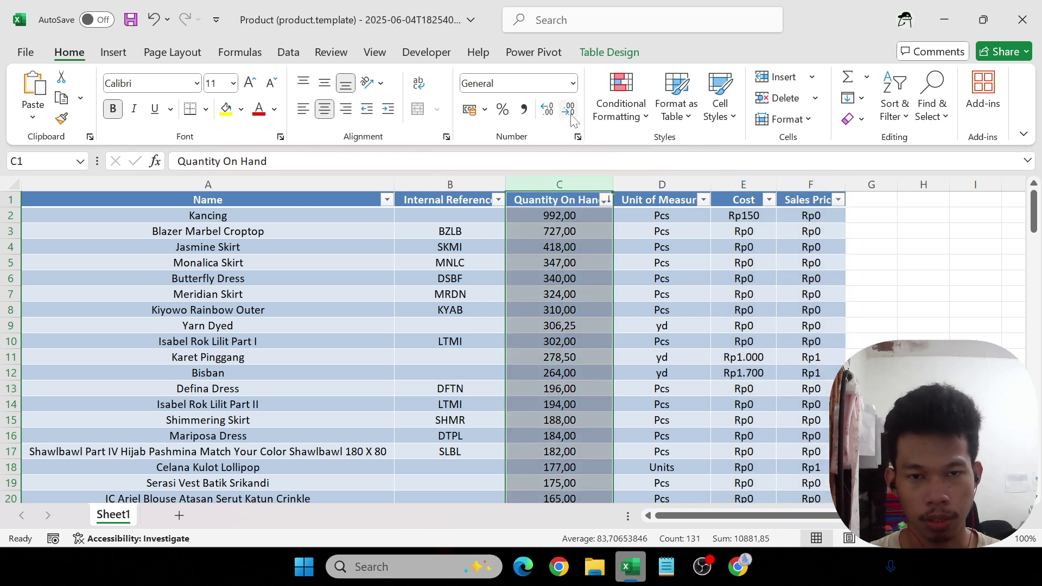
{"action": "left_click", "coordinate": [573, 83]}
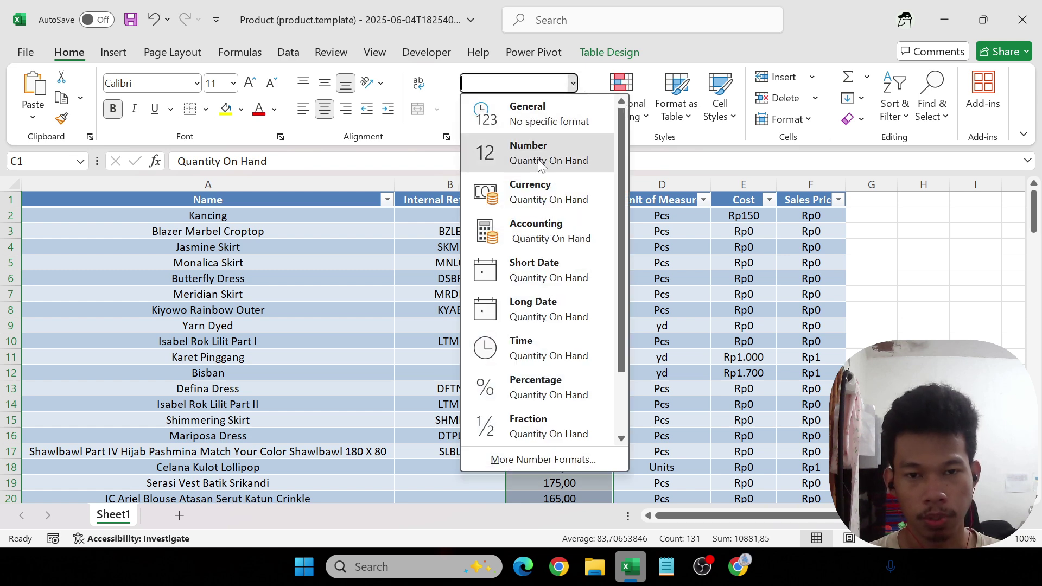
{"action": "left_click", "coordinate": [541, 160]}
{"action": "left_click", "coordinate": [575, 112]}
{"action": "left_click", "coordinate": [575, 113]}
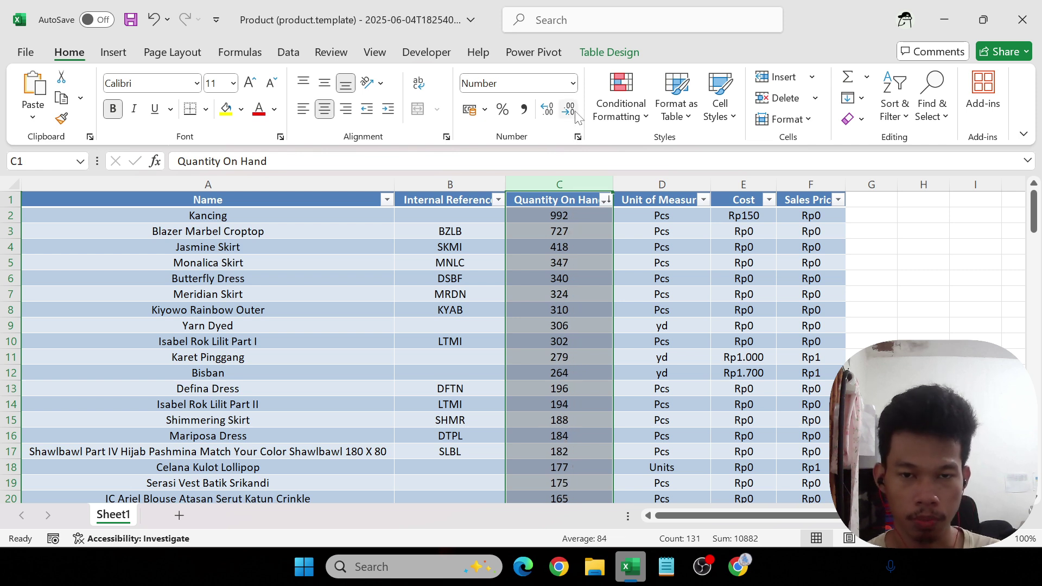
{"action": "key", "text": "Down"}
{"action": "key", "text": "Left"}
{"action": "key", "text": "Left"}
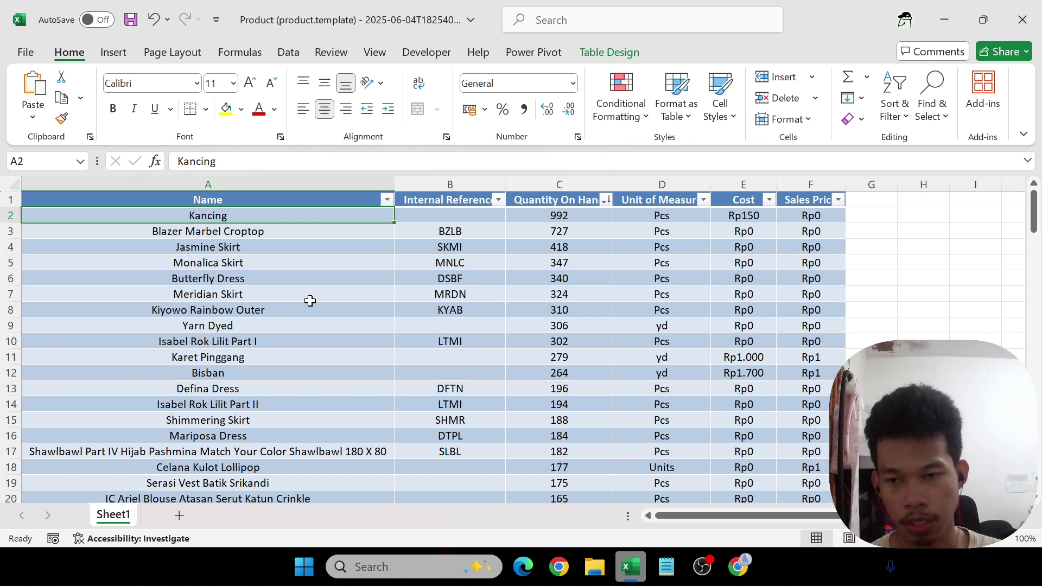
- Filter the Name column to products containing "ic "
{"action": "left_click", "coordinate": [385, 200]}
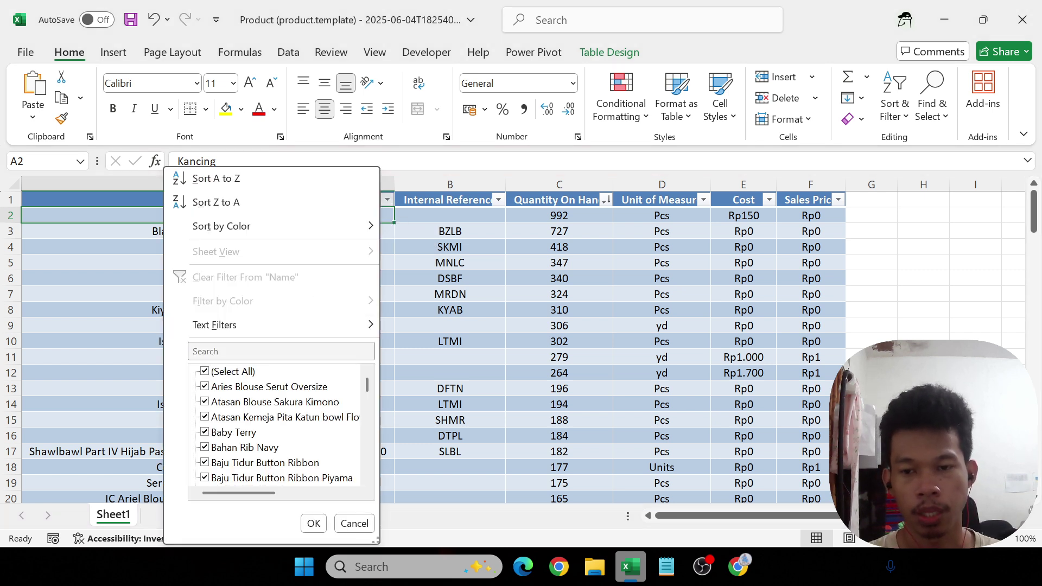
{"action": "left_click", "coordinate": [293, 352]}
{"action": "type", "text": "lC"}
{"action": "key", "text": "BackSpace"}
{"action": "key", "text": "BackSpace"}
{"action": "type", "text": "ic"}
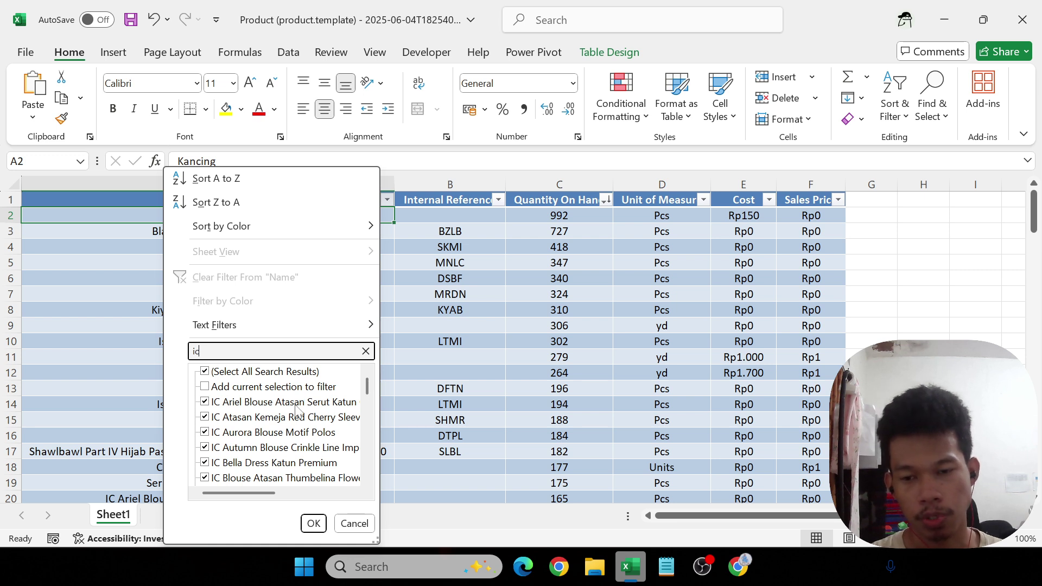
{"action": "left_click_drag", "start_coordinate": [364, 388], "coordinate": [362, 473]}
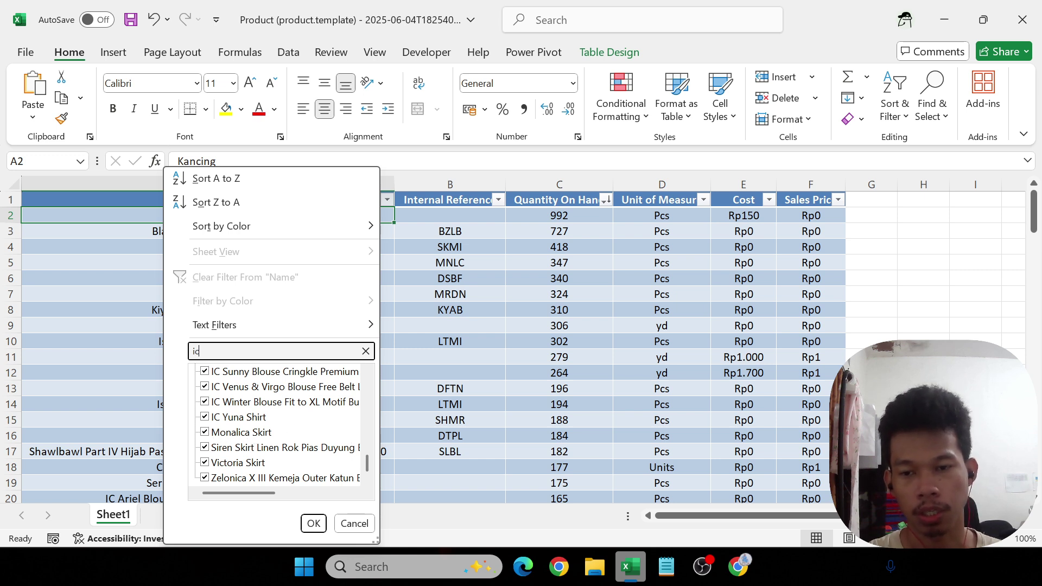
{"action": "scroll", "coordinate": [305, 368], "scroll_direction": "up", "scroll_amount": 10}
{"action": "mouse_move", "coordinate": [368, 386]}
{"action": "left_mouse_down"}
{"action": "mouse_move", "coordinate": [357, 480]}
{"action": "mouse_move", "coordinate": [360, 380]}
{"action": "left_mouse_up"}
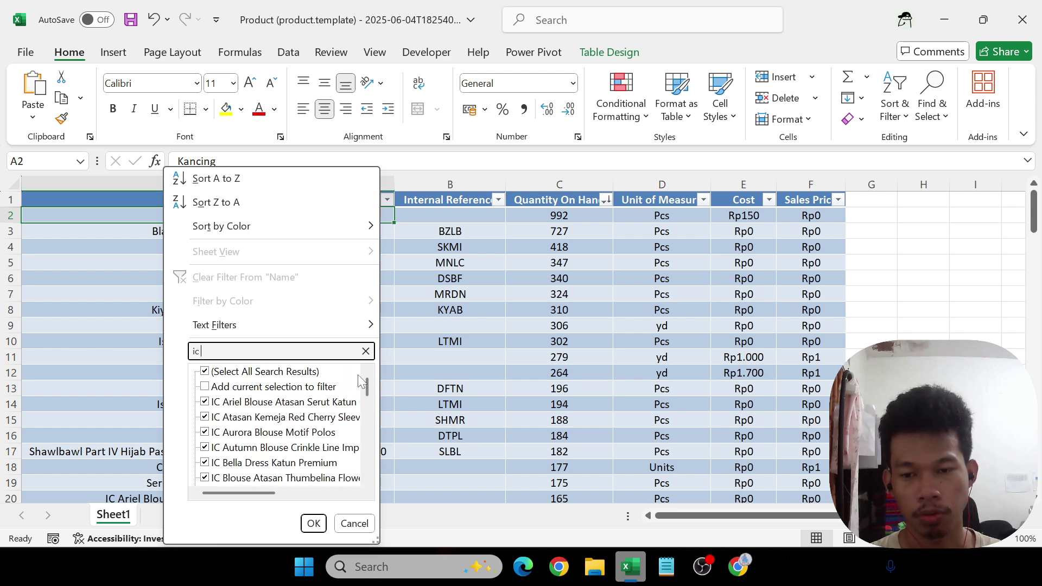
{"action": "left_click", "coordinate": [314, 524]}
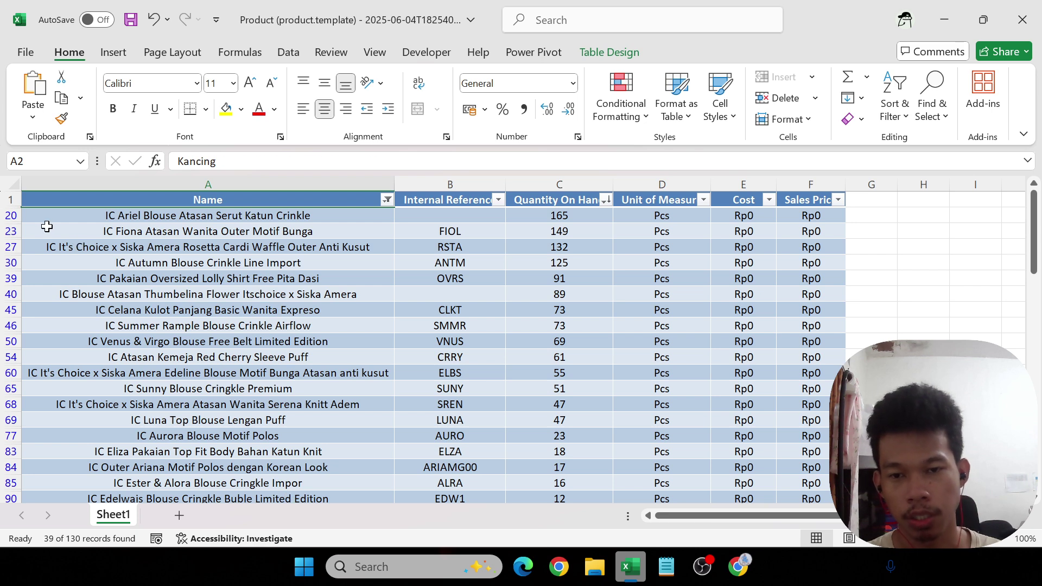
- Delete all the filtered IC product rows from the table, starting at row 20
{"action": "key", "text": "Down"}
{"action": "key", "text": "ctrl+shift+Right"}
{"action": "key", "text": "Down"}
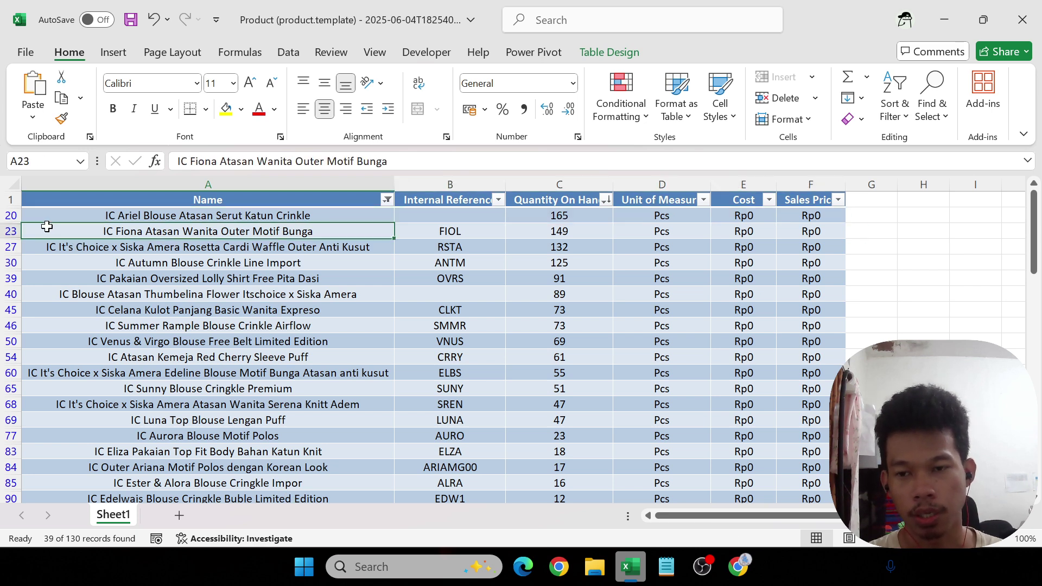
{"action": "left_click_drag", "start_coordinate": [3, 216], "coordinate": [4, 463]}
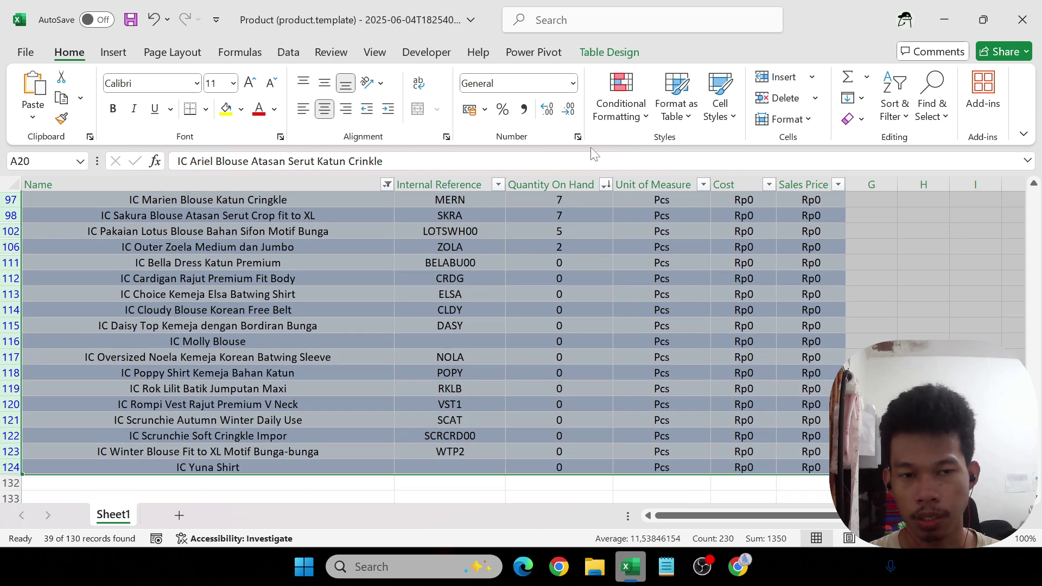
{"action": "left_click", "coordinate": [787, 98]}
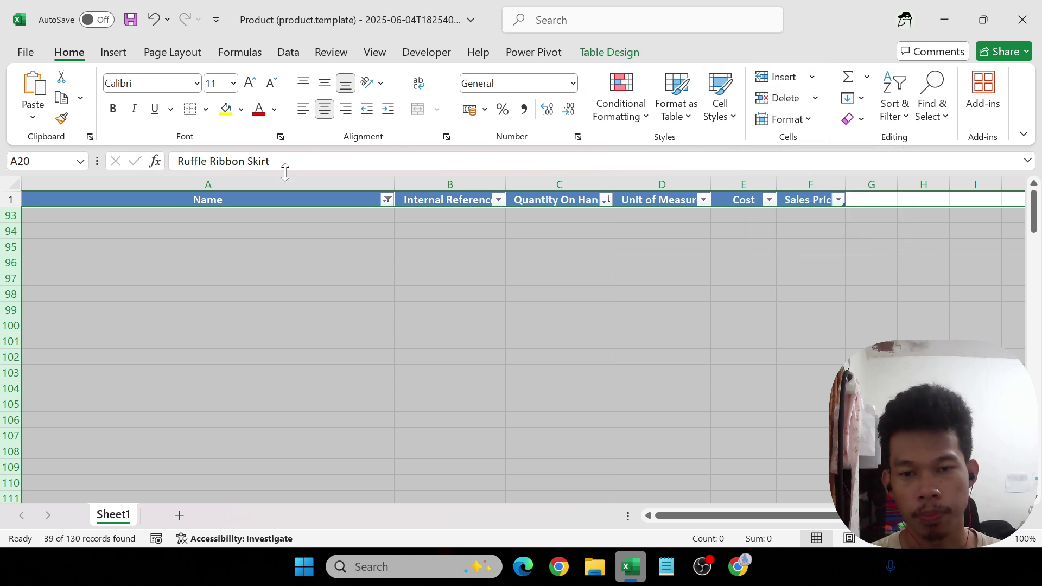
- Reselect all names in the Name column's filter and return to the first product rows of the table
{"action": "left_click", "coordinate": [387, 200]}
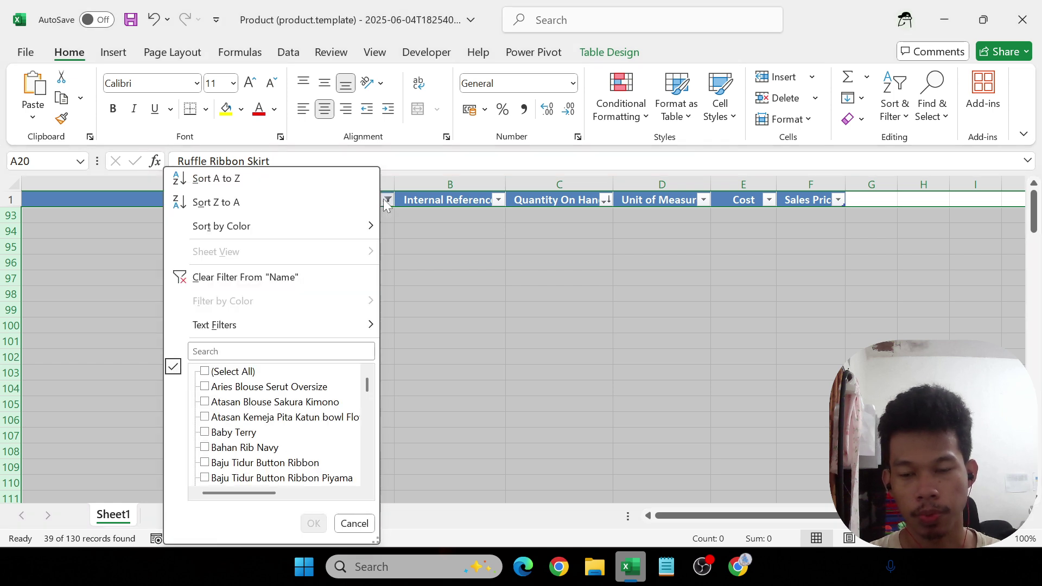
{"action": "left_click", "coordinate": [223, 371]}
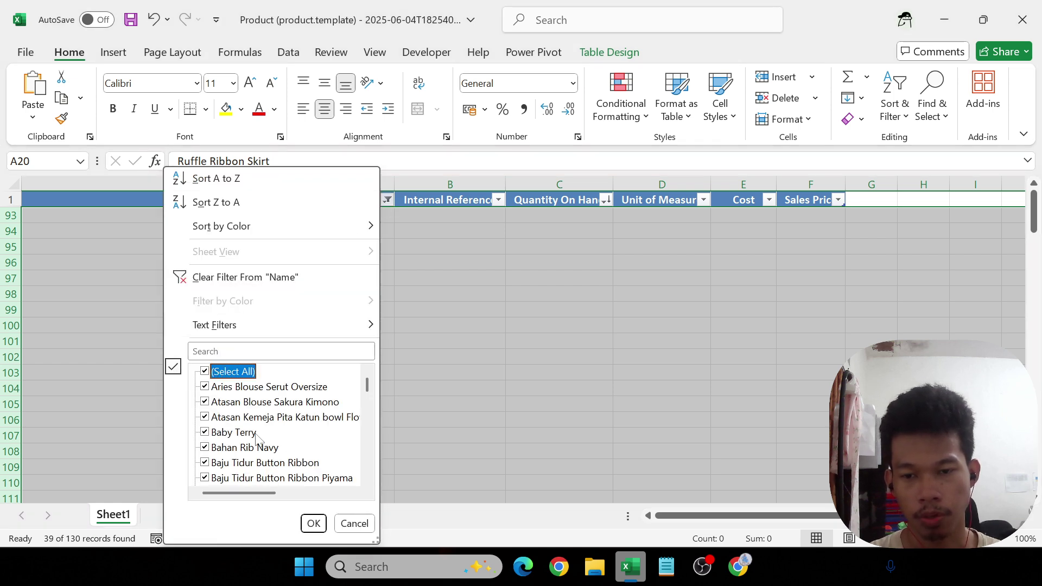
{"action": "left_click", "coordinate": [312, 524]}
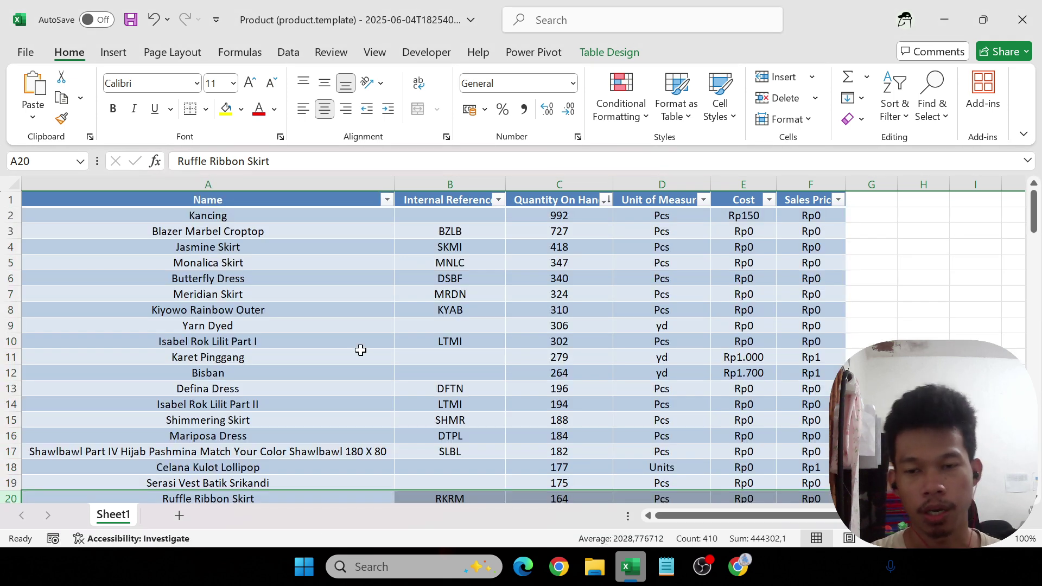
{"action": "key", "text": "Up"}
{"action": "key", "text": "Up"}
{"action": "key", "text": "Up"}
{"action": "key", "text": "Up"}
{"action": "key", "text": "Up"}
{"action": "key", "text": "Up"}
{"action": "key", "text": "Up"}
{"action": "key", "text": "Up"}
{"action": "key", "text": "Up"}
{"action": "key", "text": "Up"}
{"action": "key", "text": "Up"}
{"action": "key", "text": "Up"}
{"action": "key", "text": "Up"}
{"action": "key", "text": "Up"}
{"action": "key", "text": "Up"}
{"action": "key", "text": "Up"}
{"action": "key", "text": "Up"}
{"action": "key", "text": "Up"}
{"action": "key", "text": "Up"}
{"action": "key", "text": "Down"}
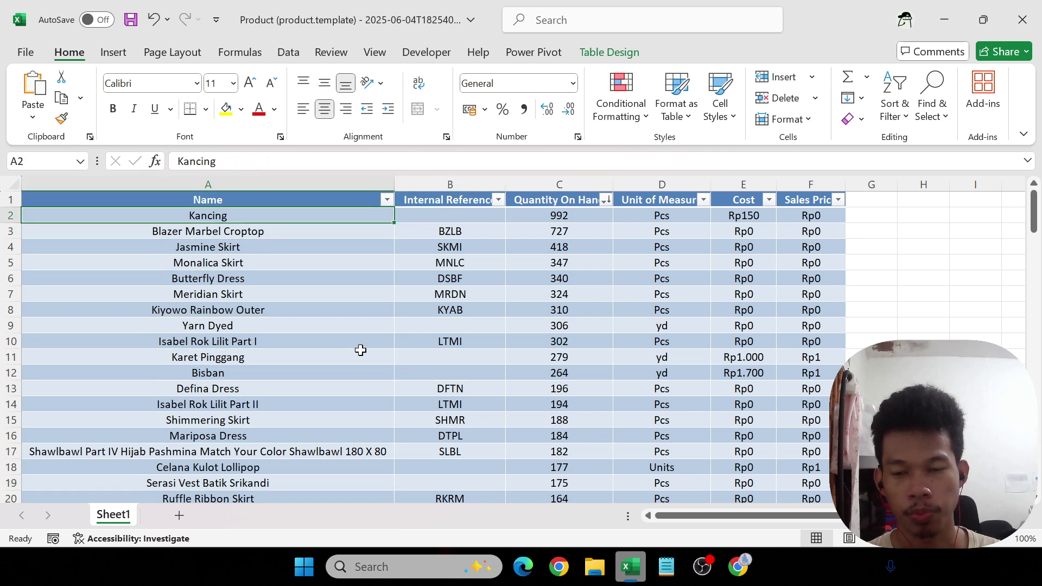
{"action": "key", "text": "Down"}
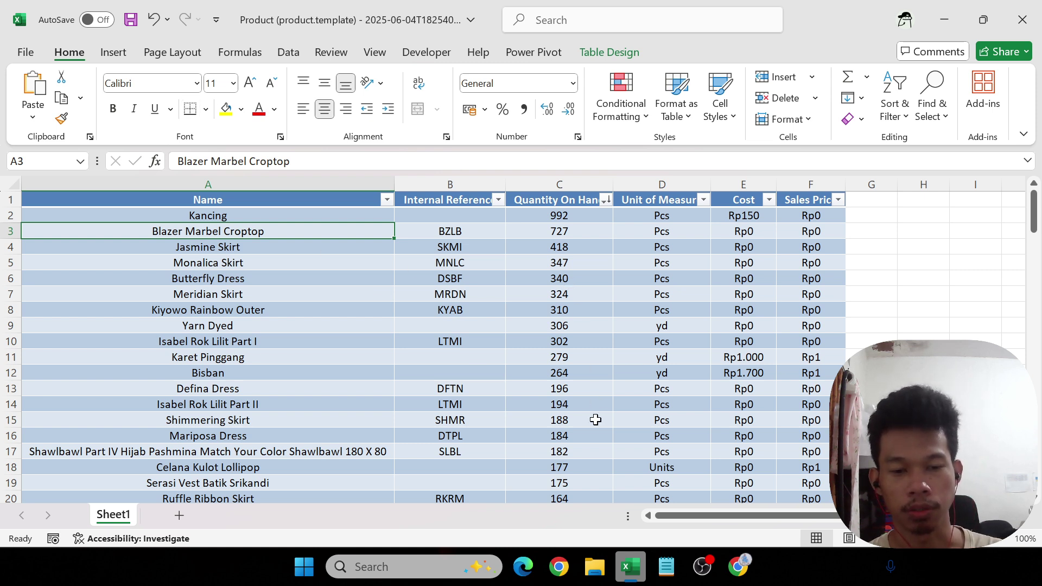
- Check the file locations in the Notepad script, switch to File Explorer and open My Drive on the G: drive
{"action": "left_click", "coordinate": [666, 566]}
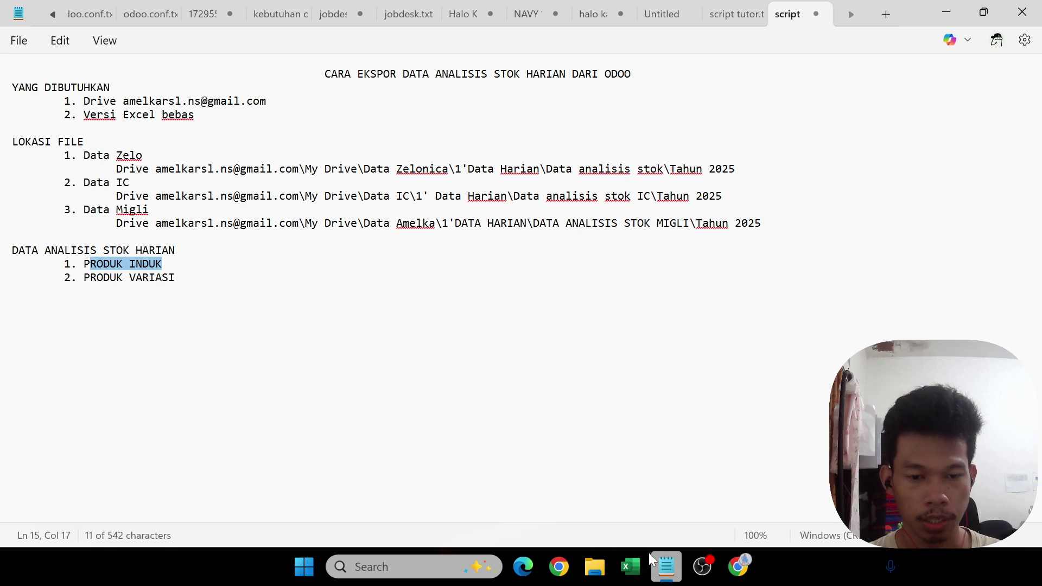
{"action": "left_click", "coordinate": [604, 555]}
{"action": "key", "text": "ctrl+l"}
{"action": "scroll", "coordinate": [81, 244], "scroll_direction": "up", "scroll_amount": 4}
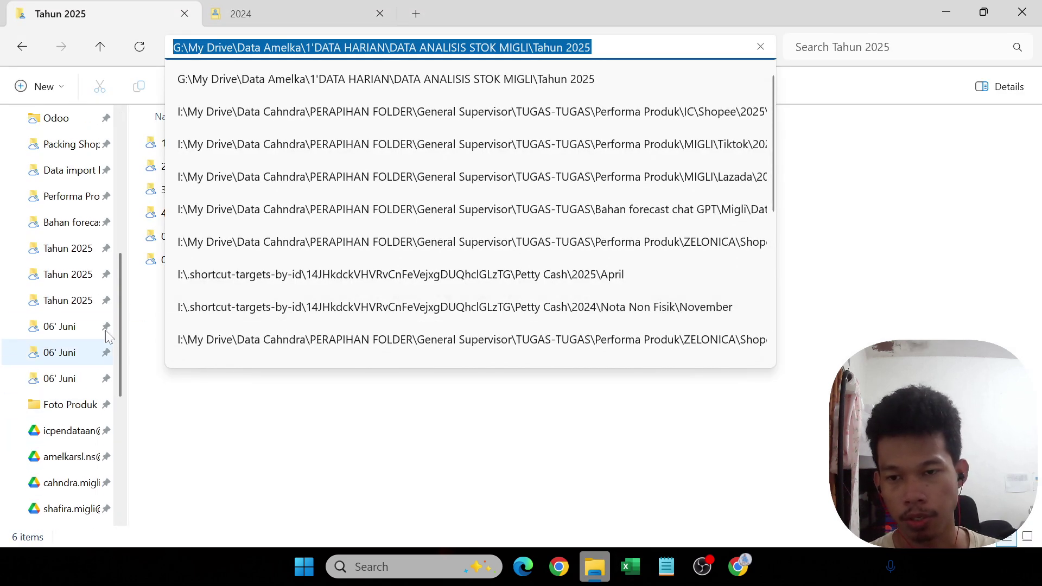
{"action": "scroll", "coordinate": [81, 241], "scroll_direction": "up", "scroll_amount": 6}
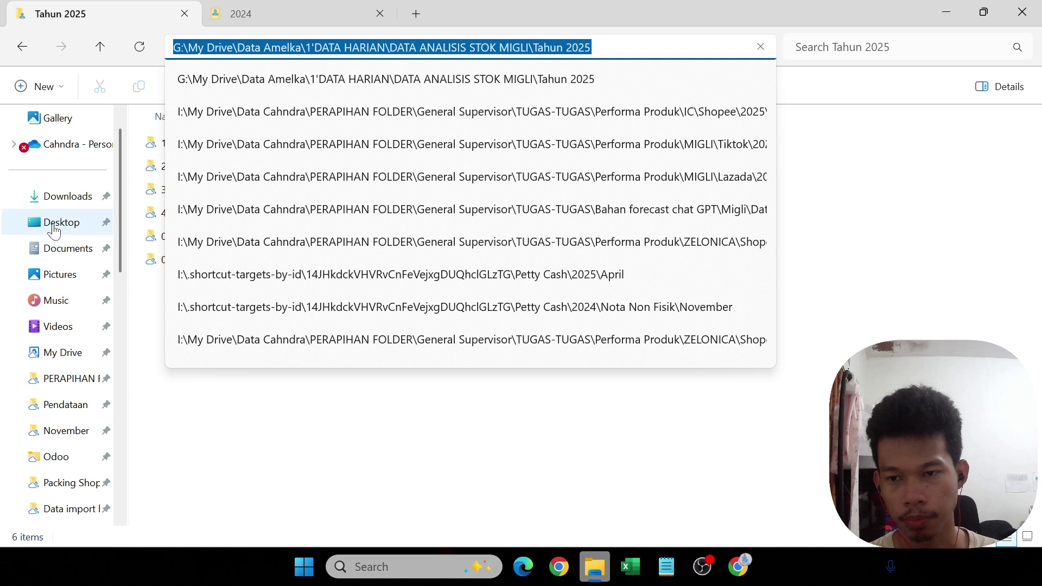
{"action": "scroll", "coordinate": [60, 295], "scroll_direction": "down", "scroll_amount": 10}
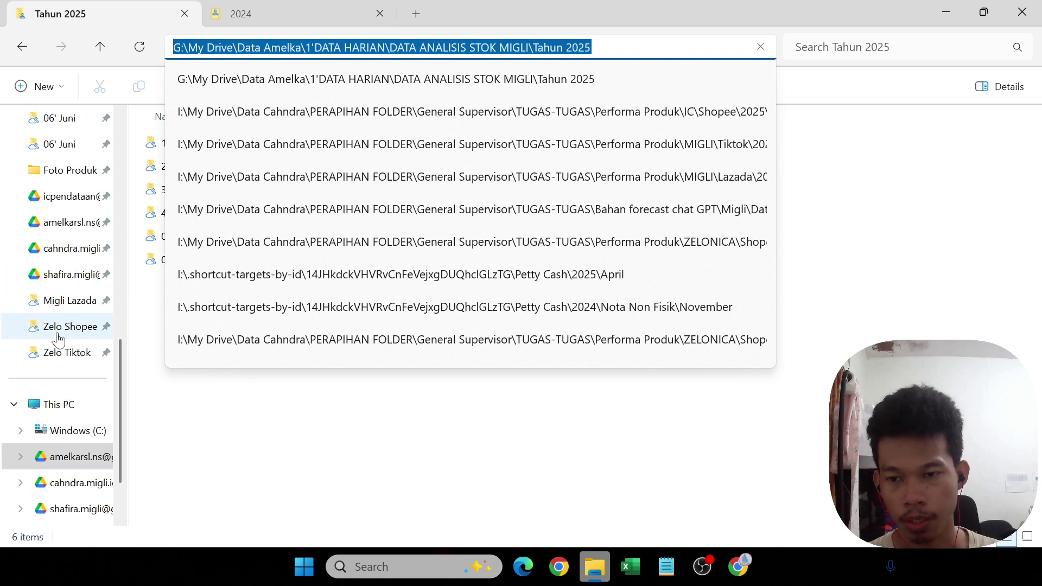
{"action": "left_click", "coordinate": [58, 410]}
{"action": "left_click", "coordinate": [58, 410]}
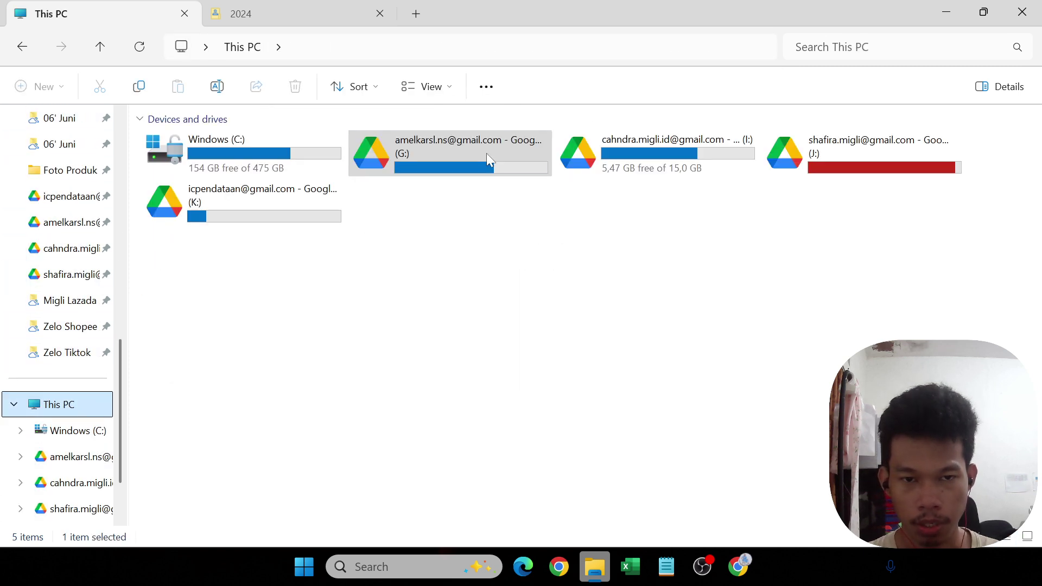
{"action": "double_click", "coordinate": [502, 161]}
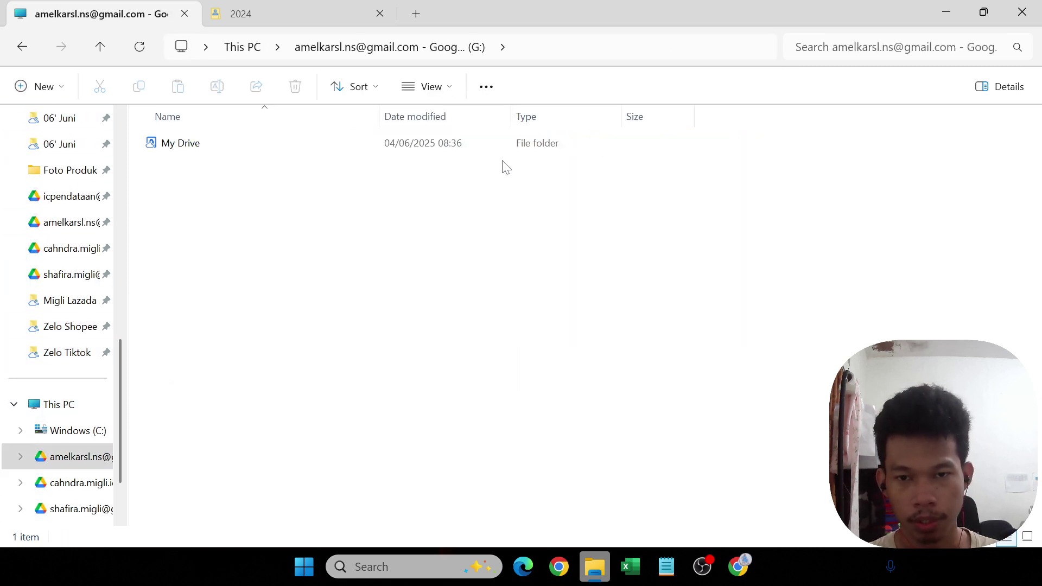
{"action": "double_click", "coordinate": [248, 151]}
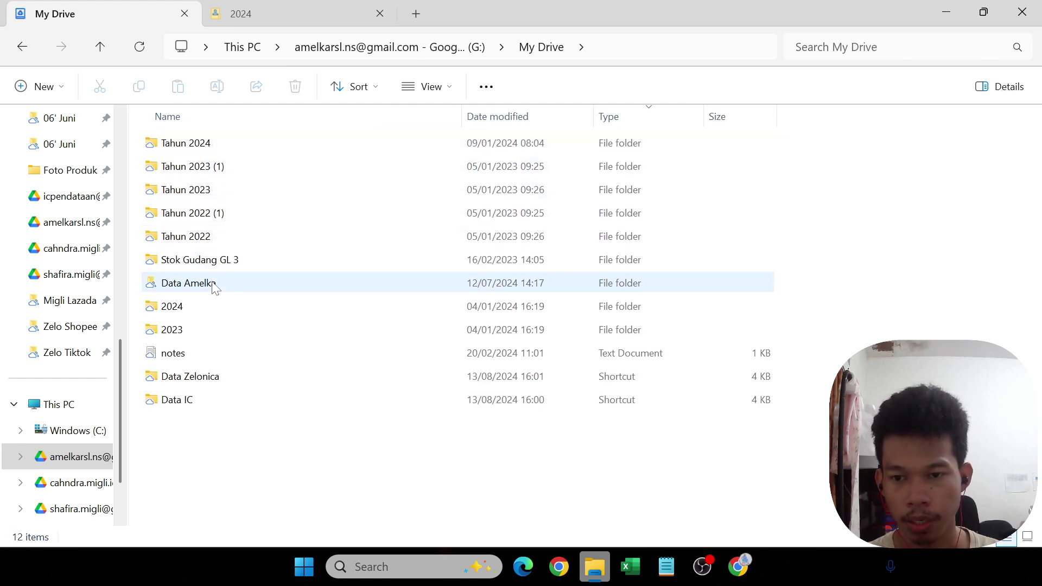
- Open the folder Data Zelonica\1'Data Harian\Data analisis stok\Tahun 2025\06' Juni to view the earlier stock files
{"action": "double_click", "coordinate": [199, 380]}
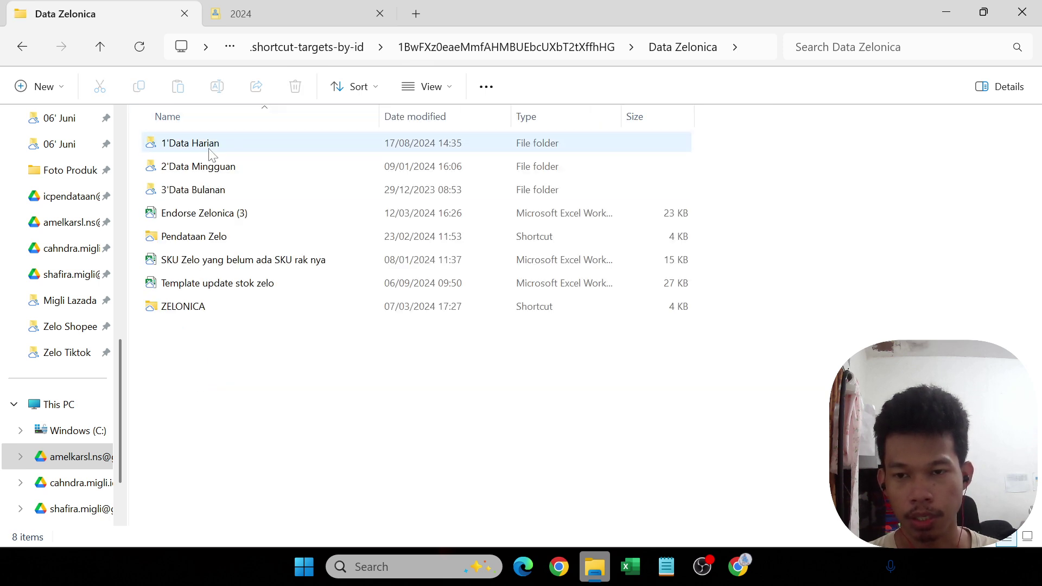
{"action": "double_click", "coordinate": [210, 152]}
{"action": "double_click", "coordinate": [213, 216]}
{"action": "double_click", "coordinate": [215, 201]}
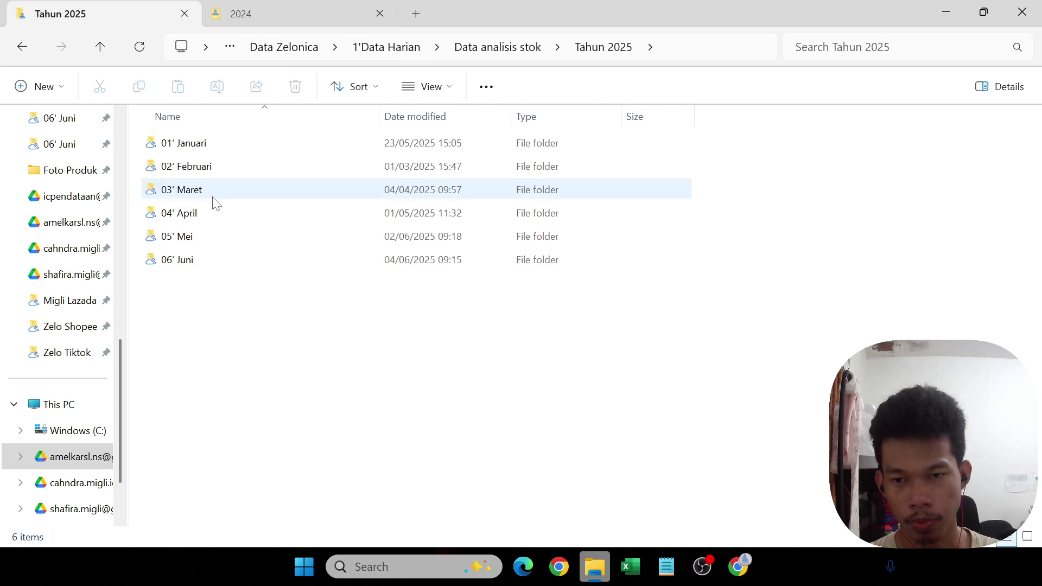
{"action": "double_click", "coordinate": [219, 263]}
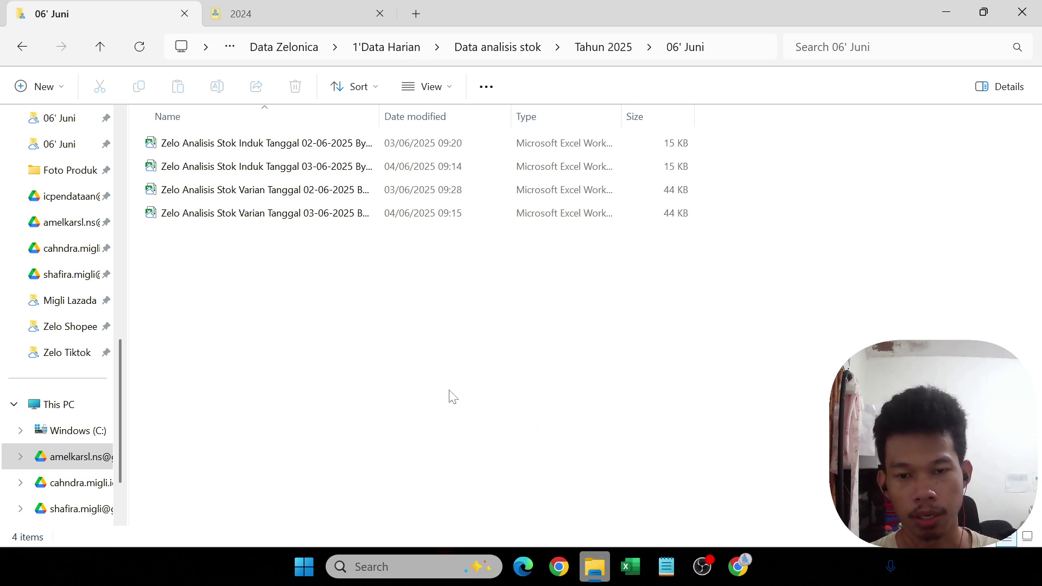
- Switch back to Excel, start saving the workbook as a new file on this PC and open My Drive on the G: drive
{"action": "left_click", "coordinate": [630, 567]}
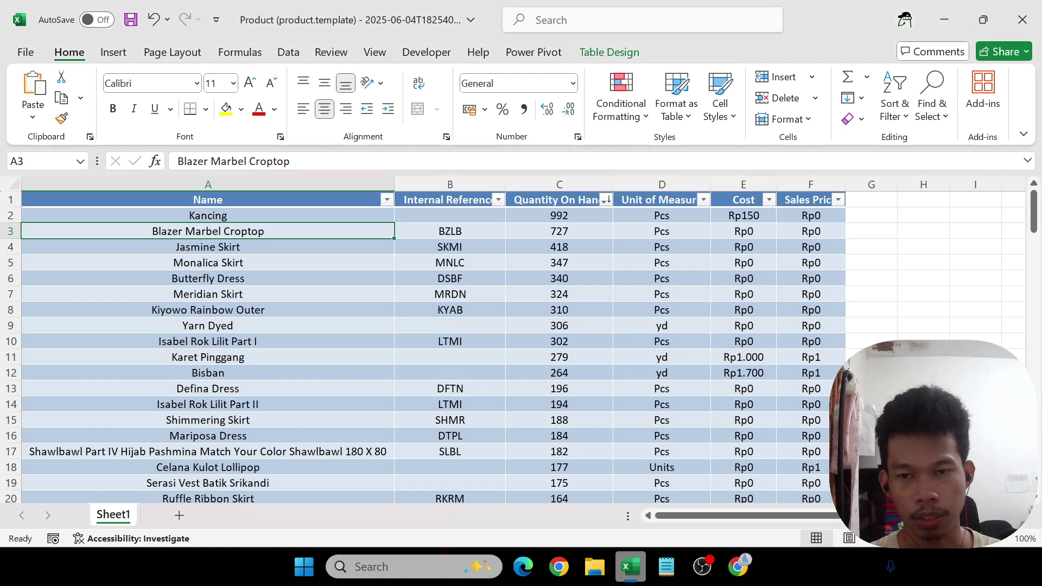
{"action": "left_click", "coordinate": [25, 52]}
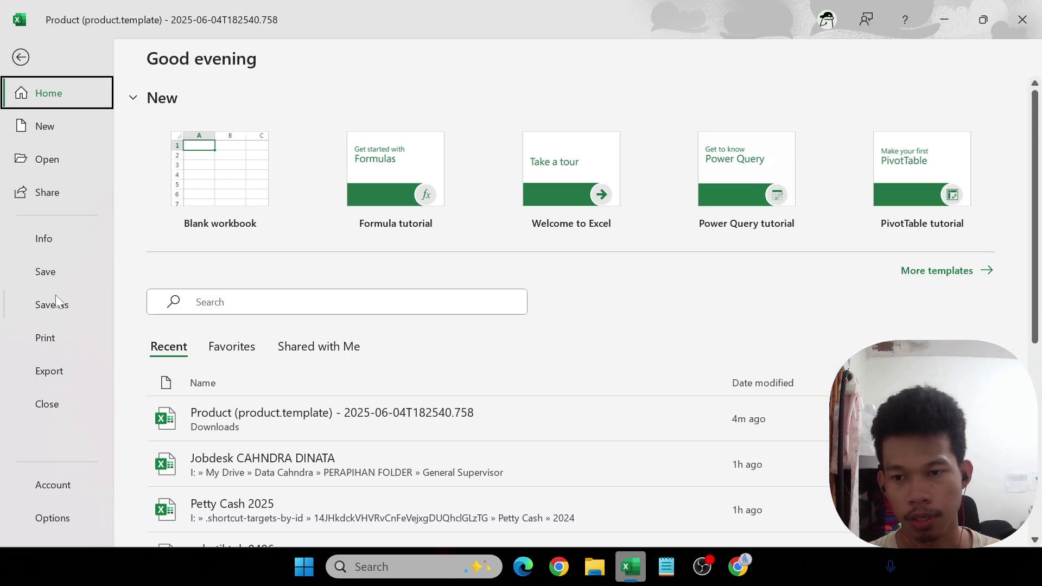
{"action": "left_click", "coordinate": [56, 301]}
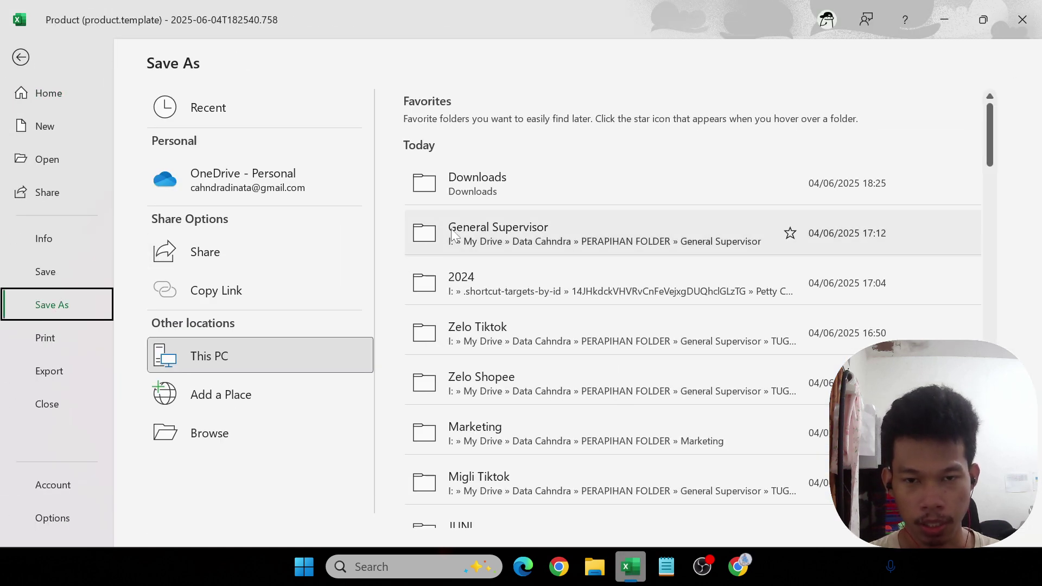
{"action": "double_click", "coordinate": [264, 360]}
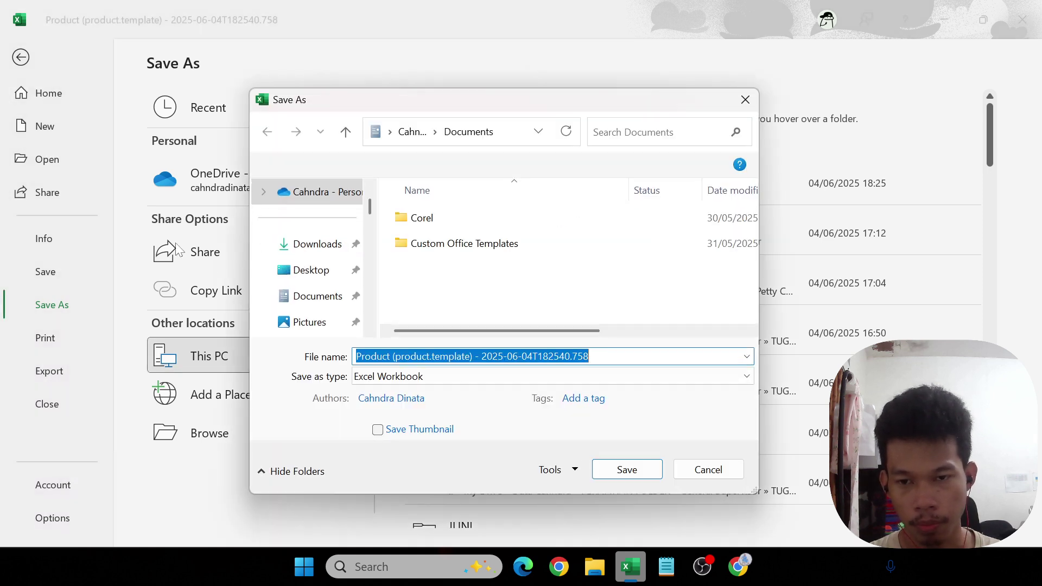
{"action": "scroll", "coordinate": [314, 272], "scroll_direction": "down", "scroll_amount": 3}
{"action": "scroll", "coordinate": [314, 273], "scroll_direction": "down", "scroll_amount": 3}
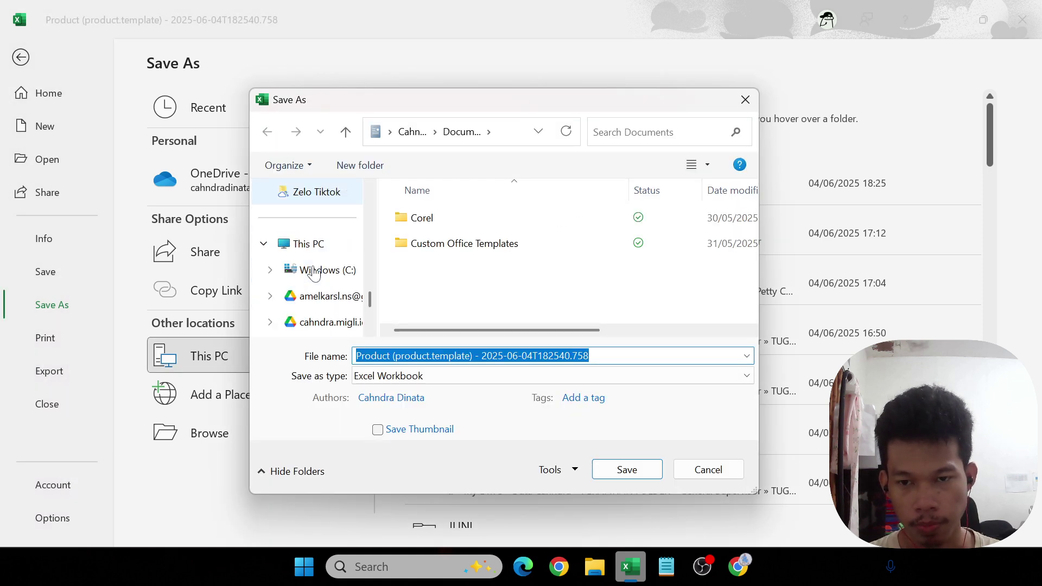
{"action": "left_click", "coordinate": [287, 244]}
{"action": "double_click", "coordinate": [485, 276]}
{"action": "left_click", "coordinate": [454, 224]}
{"action": "double_click", "coordinate": [454, 223]}
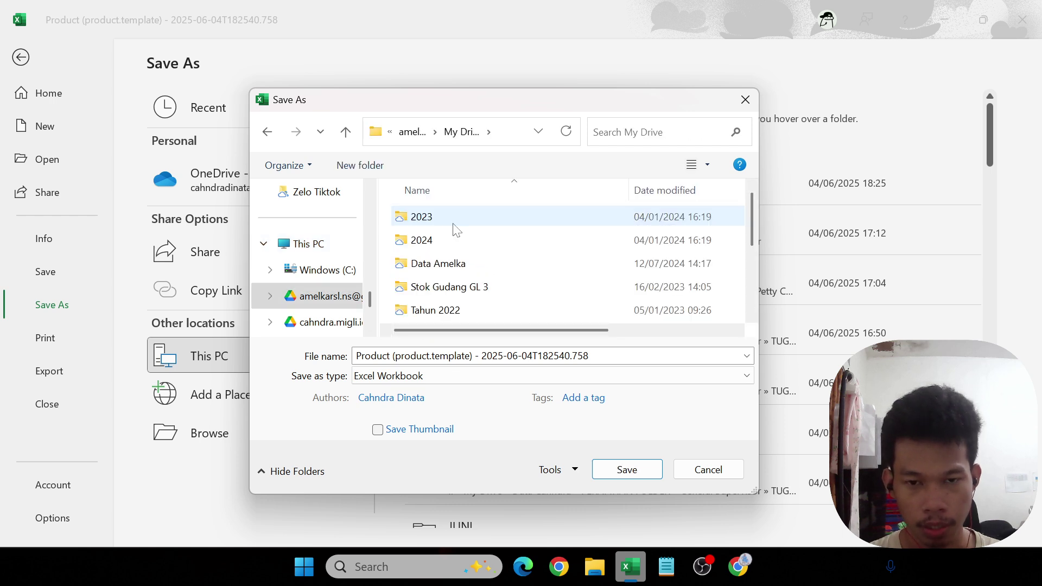
- Set the save location to Data Zelonica\1'Data Harian\Data analisis stok\Tahun 2025\06' Juni
{"action": "scroll", "coordinate": [451, 266], "scroll_direction": "down", "scroll_amount": 2}
{"action": "double_click", "coordinate": [434, 315]}
{"action": "double_click", "coordinate": [457, 222]}
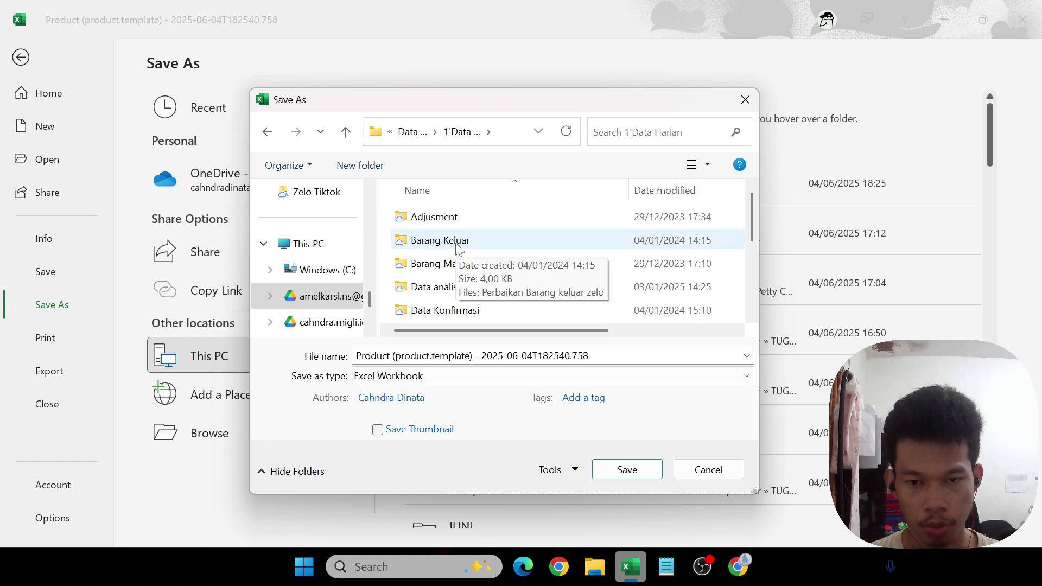
{"action": "double_click", "coordinate": [453, 286]}
{"action": "double_click", "coordinate": [461, 266]}
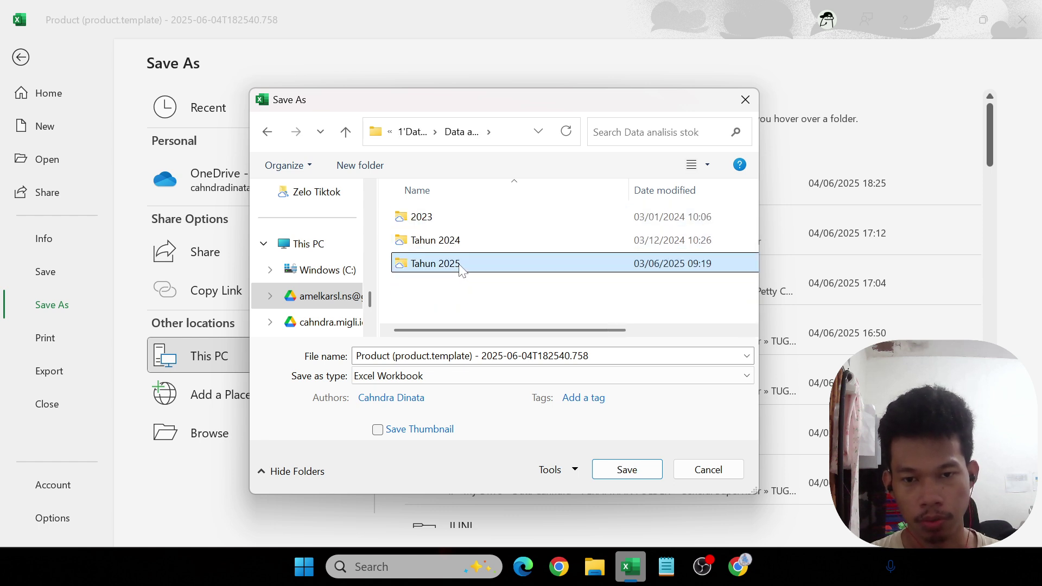
{"action": "scroll", "coordinate": [451, 314], "scroll_direction": "down", "scroll_amount": 1}
{"action": "double_click", "coordinate": [450, 315]}
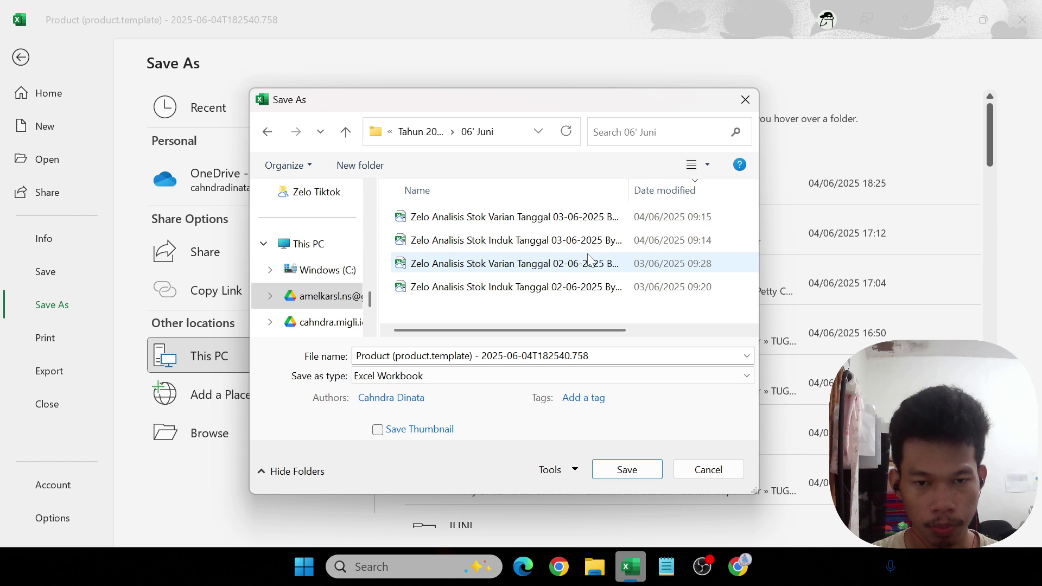
- Save the workbook as "Zelo Analisis Stok Induk Tanggal 04-06-2025 By Odoo", basing the name on the 03-06-2025 Induk file
{"action": "left_click", "coordinate": [508, 245]}
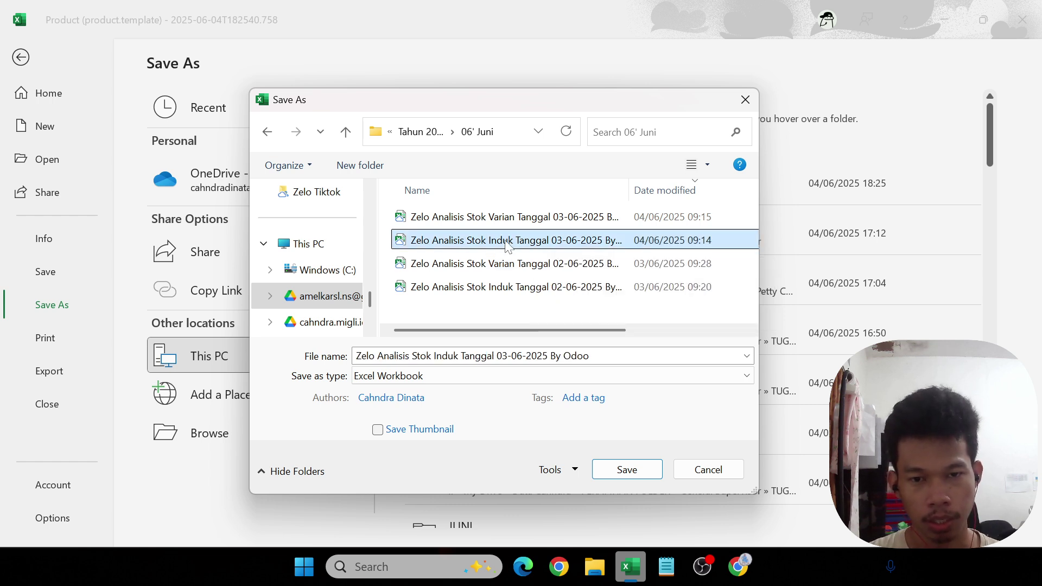
{"action": "double_click", "coordinate": [503, 356]}
{"action": "type", "text": "04"}
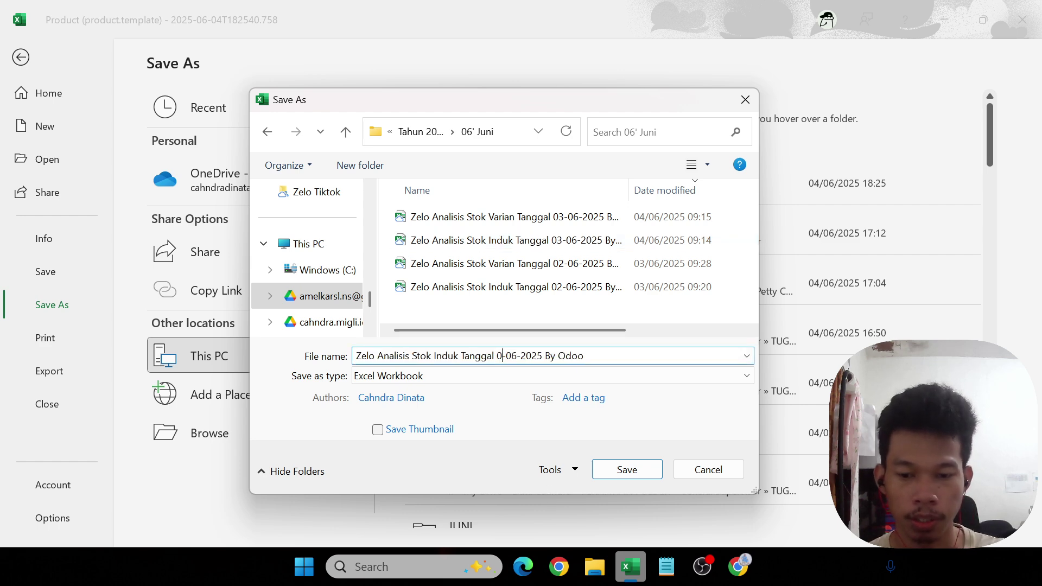
{"action": "left_click", "coordinate": [628, 470]}
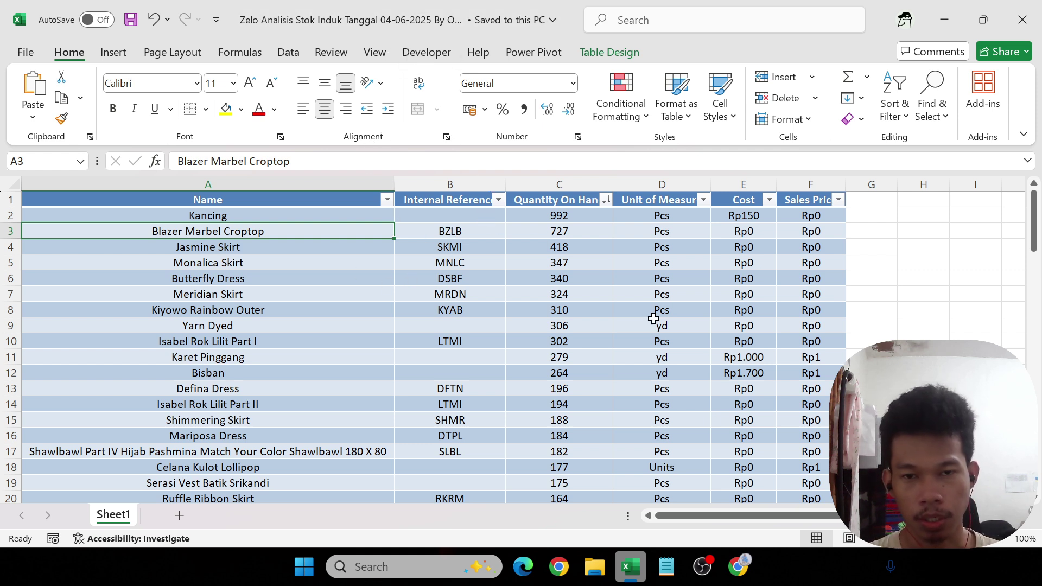
- Close the finished Induk workbook, then dismiss the open Export Data dialog in Odoo in Chrome
{"action": "left_click", "coordinate": [1033, 9]}
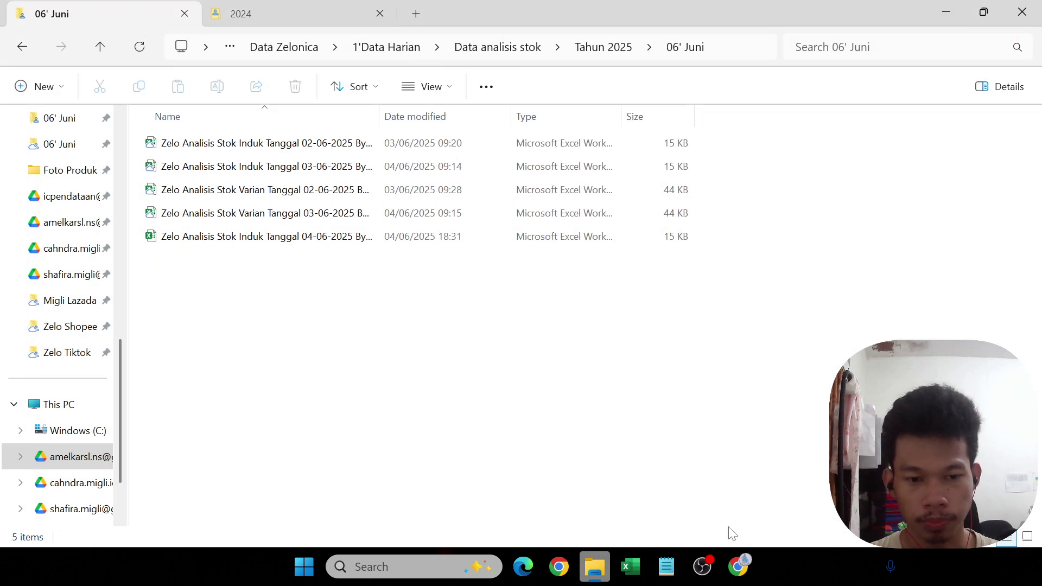
{"action": "mouse_move", "coordinate": [737, 567]}
{"action": "left_click", "coordinate": [688, 521]}
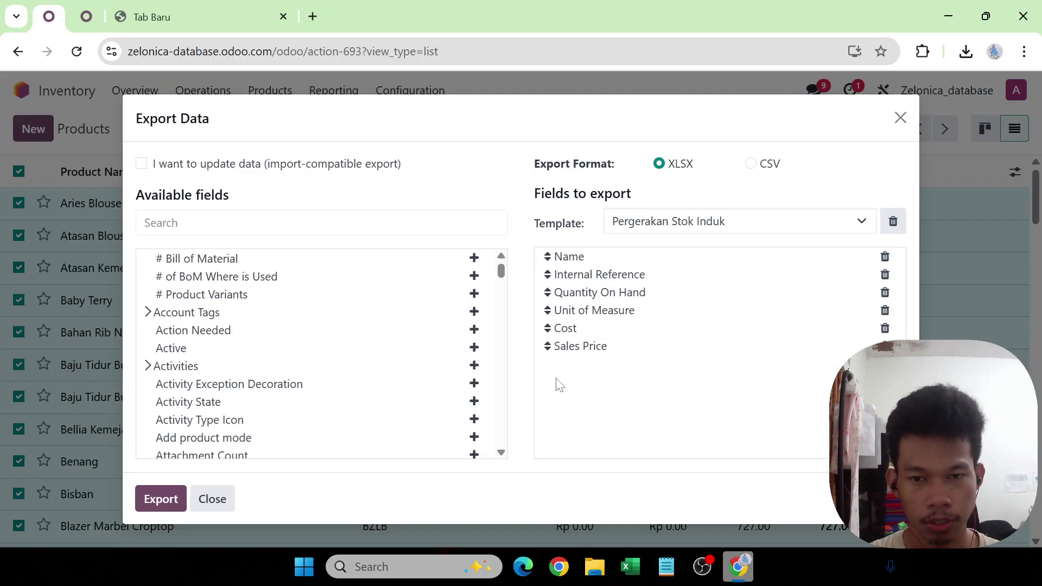
{"action": "left_click", "coordinate": [901, 119]}
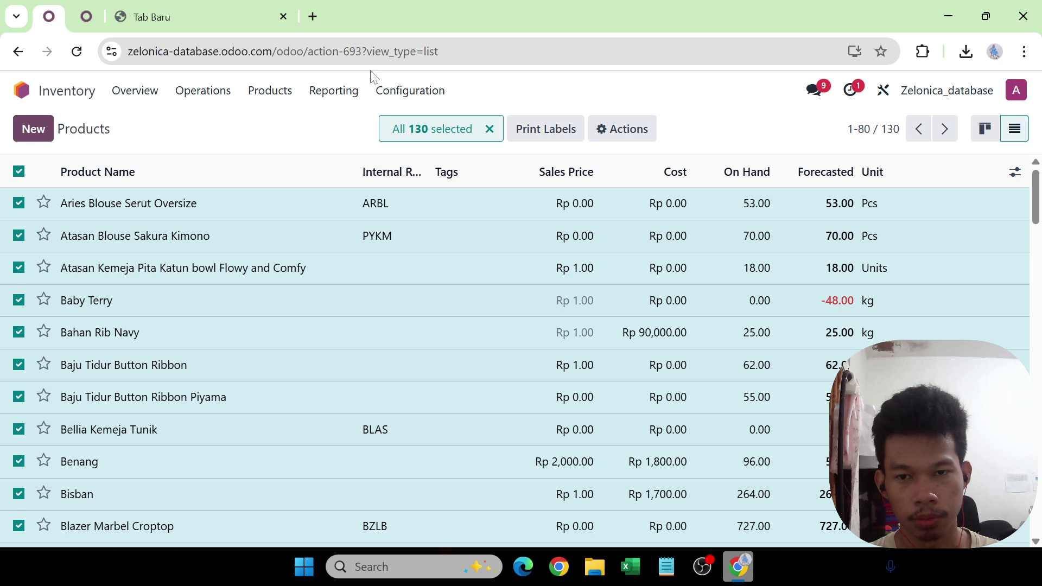
- Open the Product Variants list in Odoo Inventory
{"action": "left_click", "coordinate": [279, 99]}
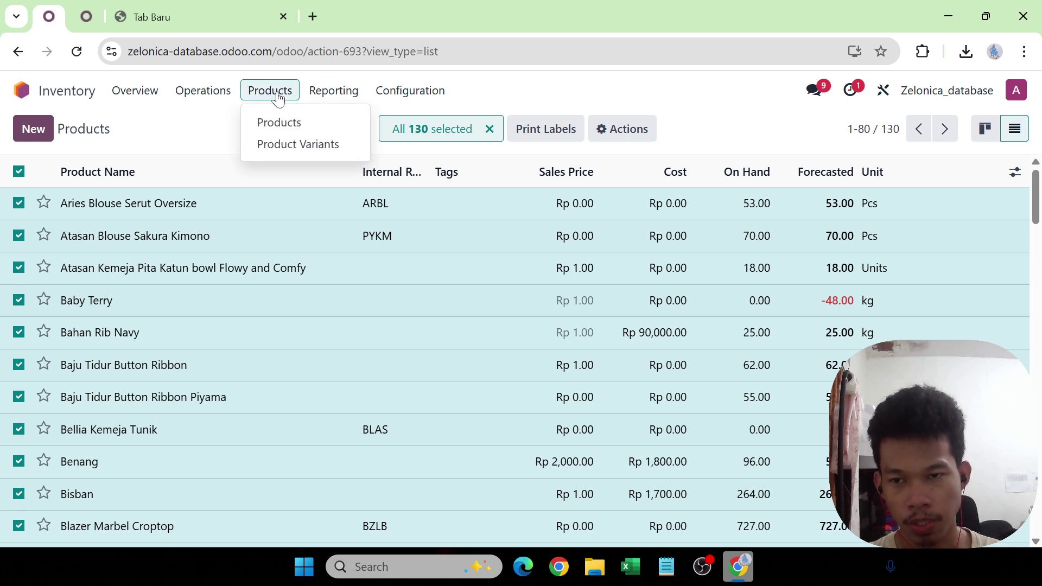
{"action": "mouse_move", "coordinate": [203, 91]}
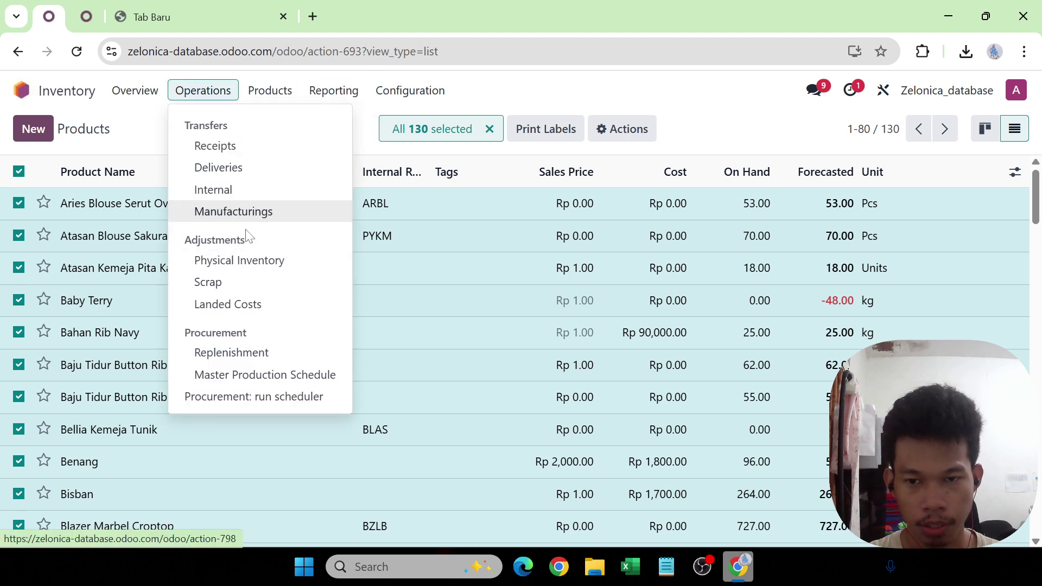
{"action": "left_click", "coordinate": [266, 105]}
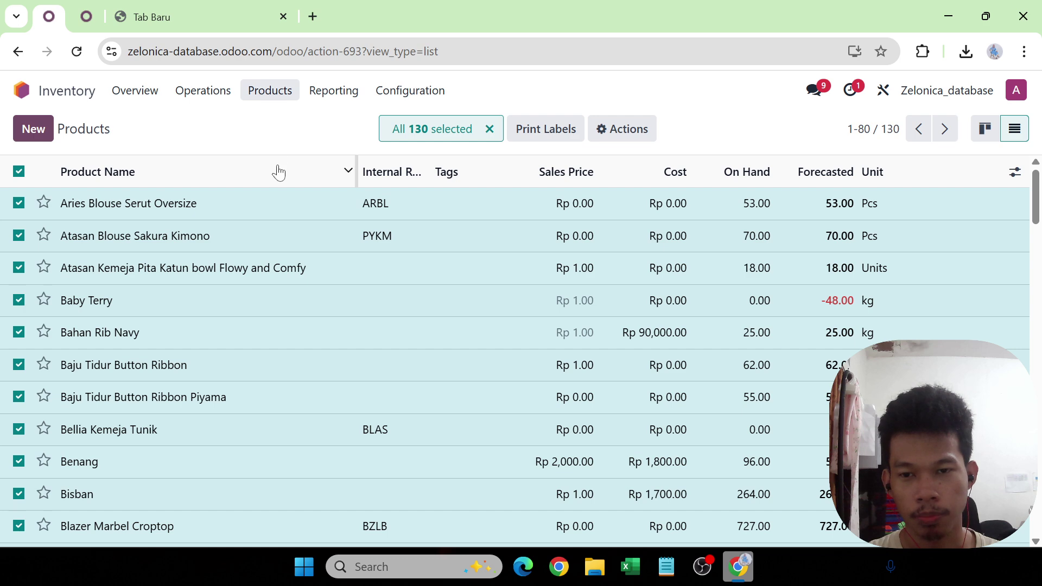
{"action": "left_click", "coordinate": [265, 92]}
{"action": "left_click", "coordinate": [274, 146]}
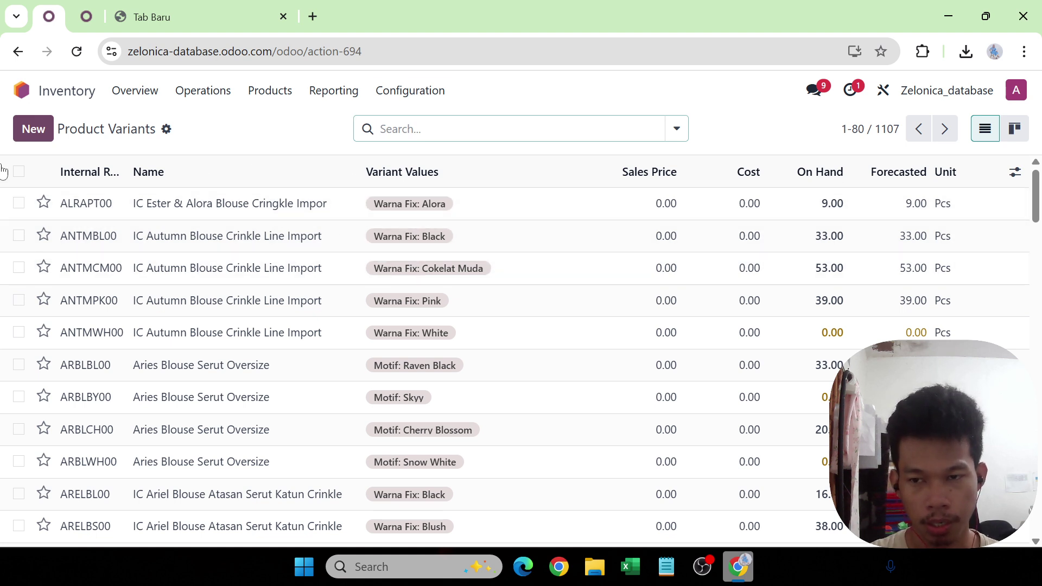
- Select all product variant records across every page and start exporting them
{"action": "left_click", "coordinate": [19, 172]}
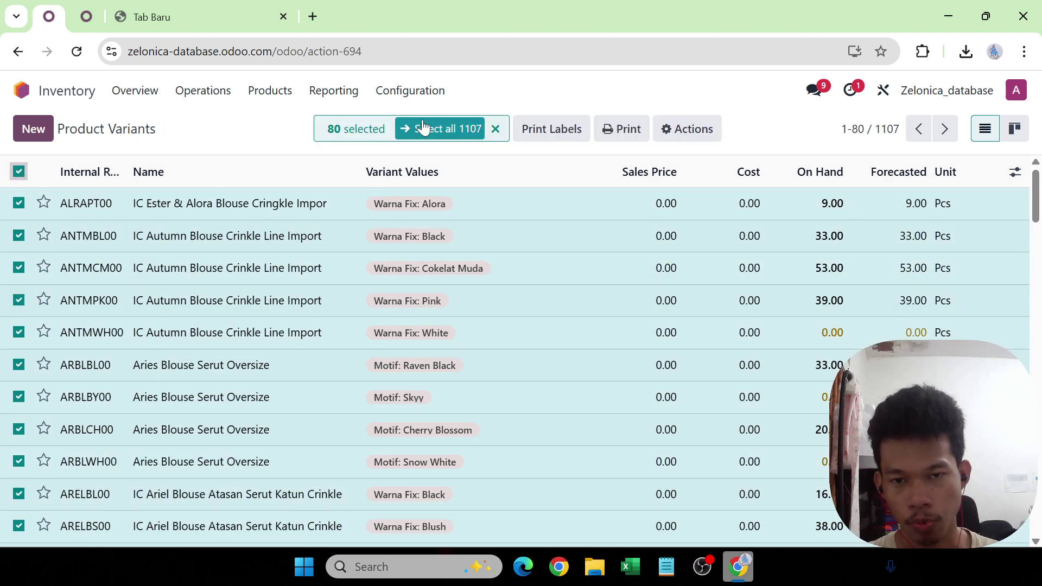
{"action": "left_click", "coordinate": [435, 130]}
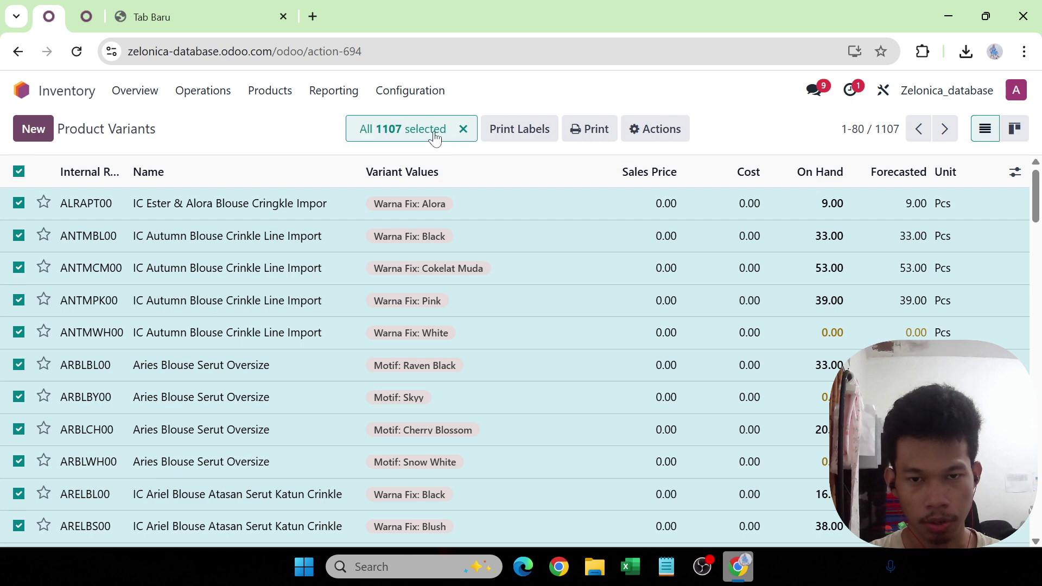
{"action": "left_click", "coordinate": [664, 134]}
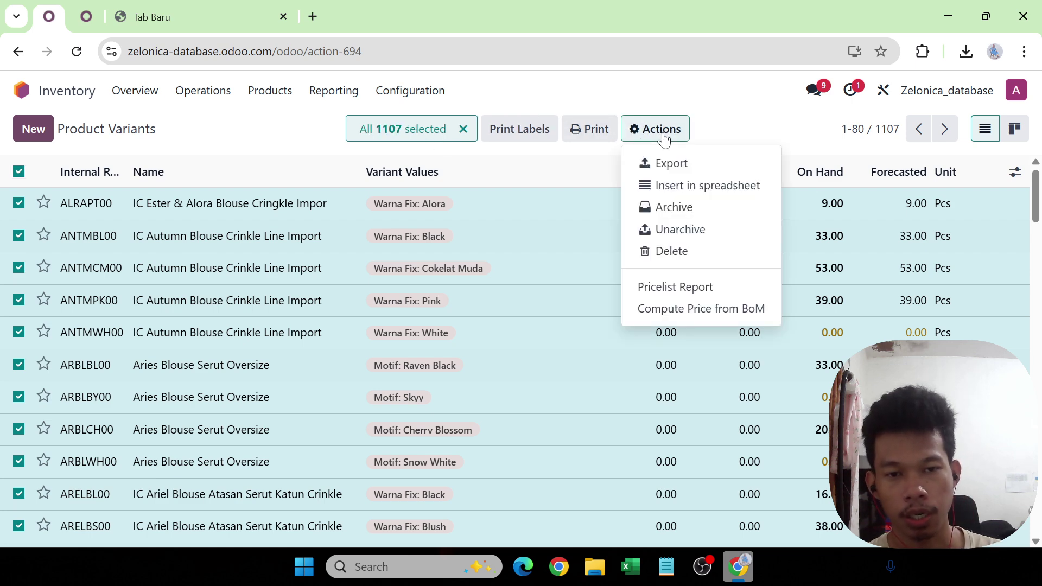
{"action": "left_click", "coordinate": [670, 164]}
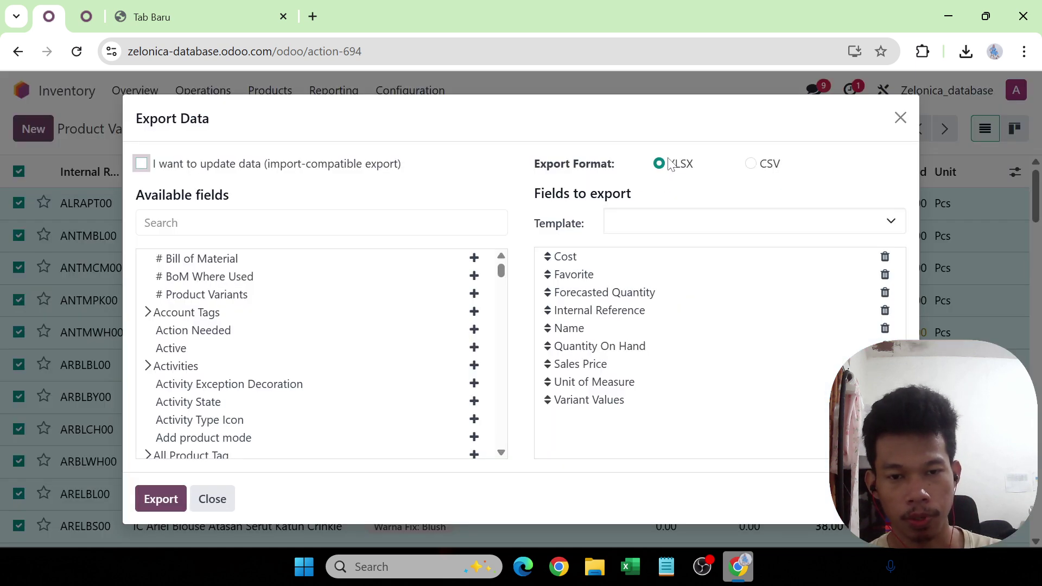
- Export the variants as XLSX with the Pergerakan Stok Varian template, and open the downloaded file in Excel for editing
{"action": "left_click", "coordinate": [660, 218]}
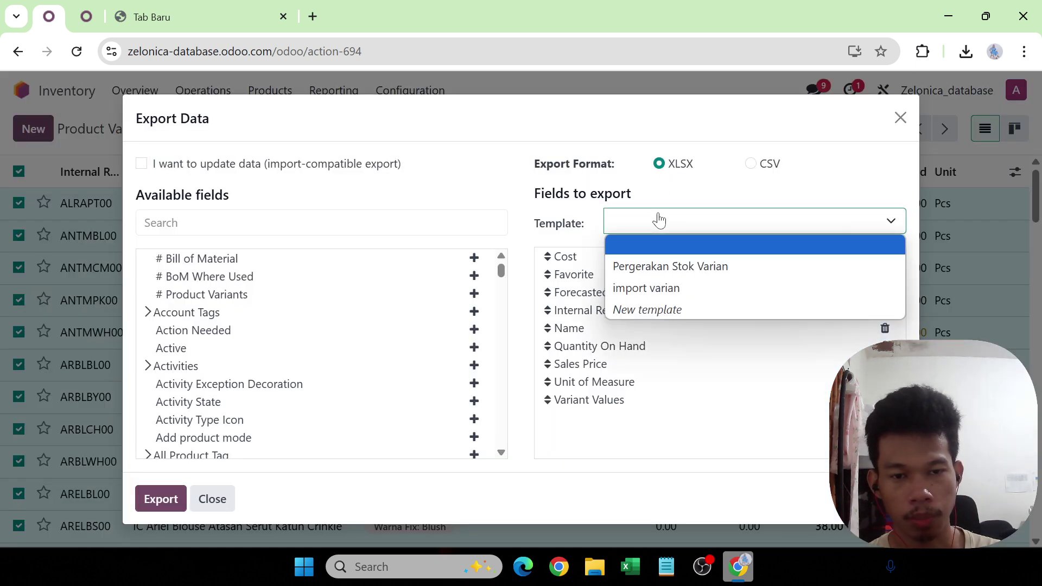
{"action": "left_click", "coordinate": [664, 267]}
{"action": "left_click", "coordinate": [140, 507]}
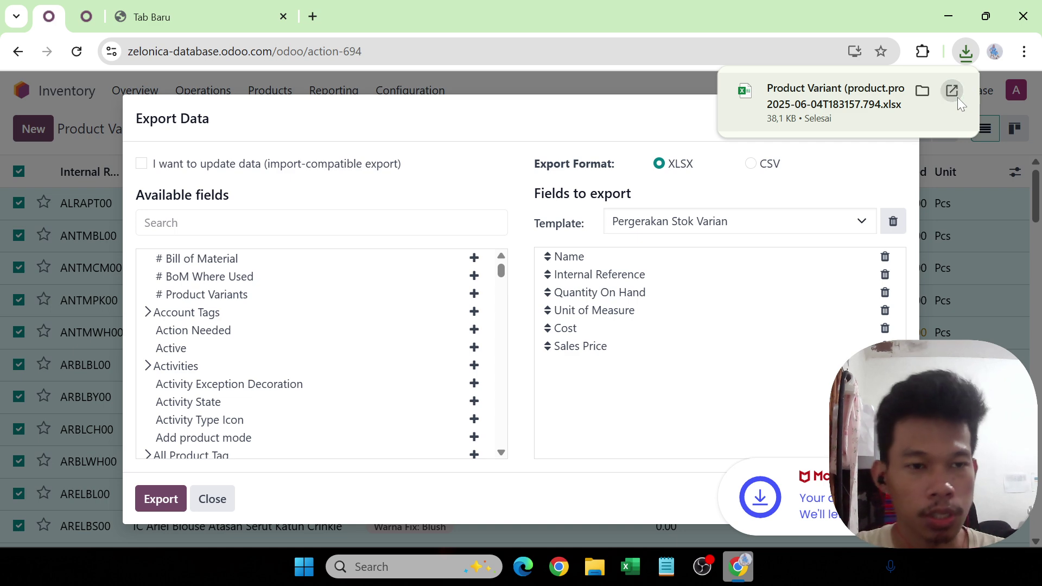
{"action": "left_click", "coordinate": [957, 93]}
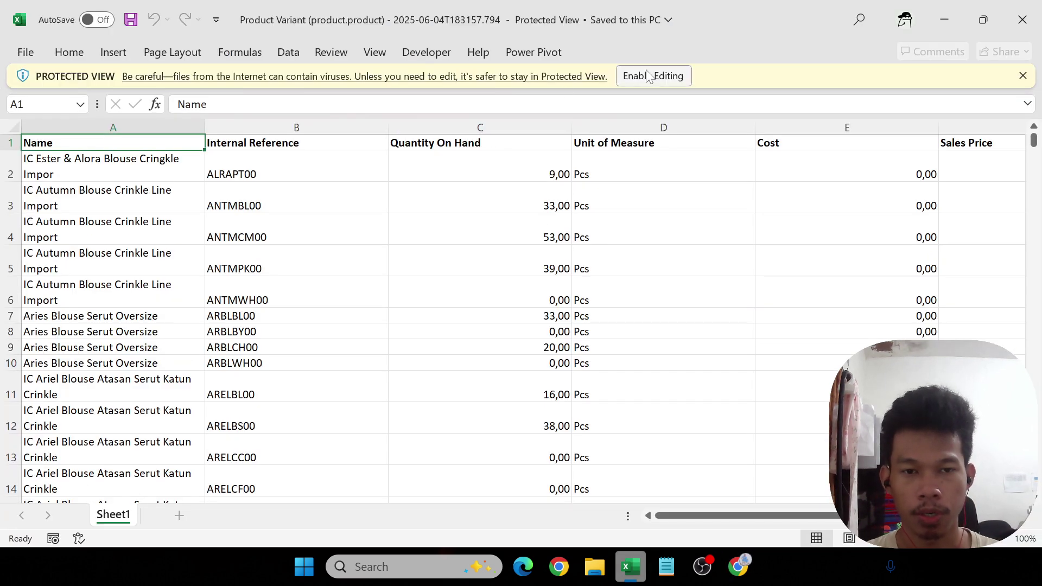
{"action": "left_click", "coordinate": [645, 74]}
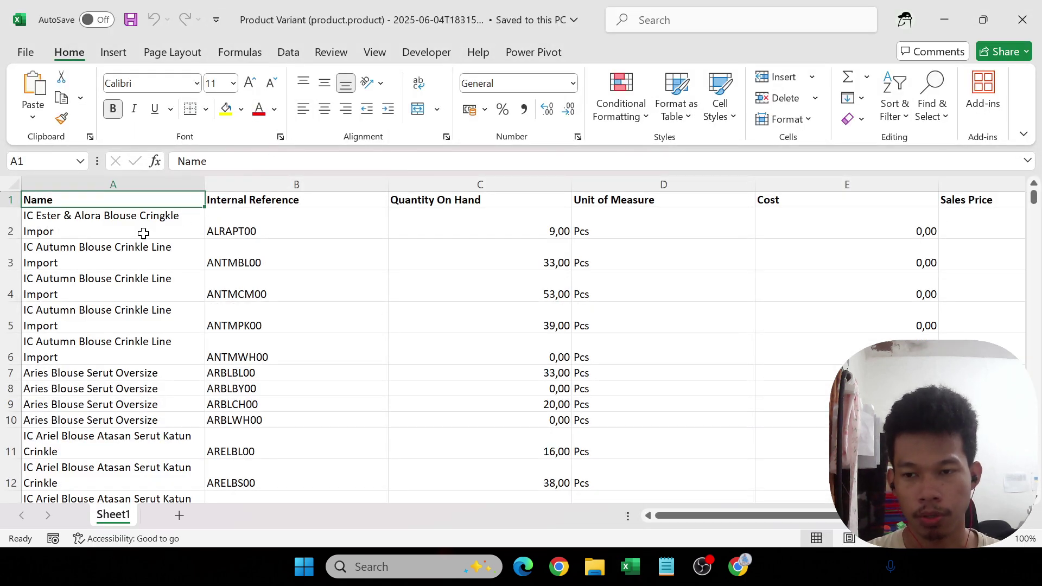
{"action": "key", "text": "ctrl+shift+End"}
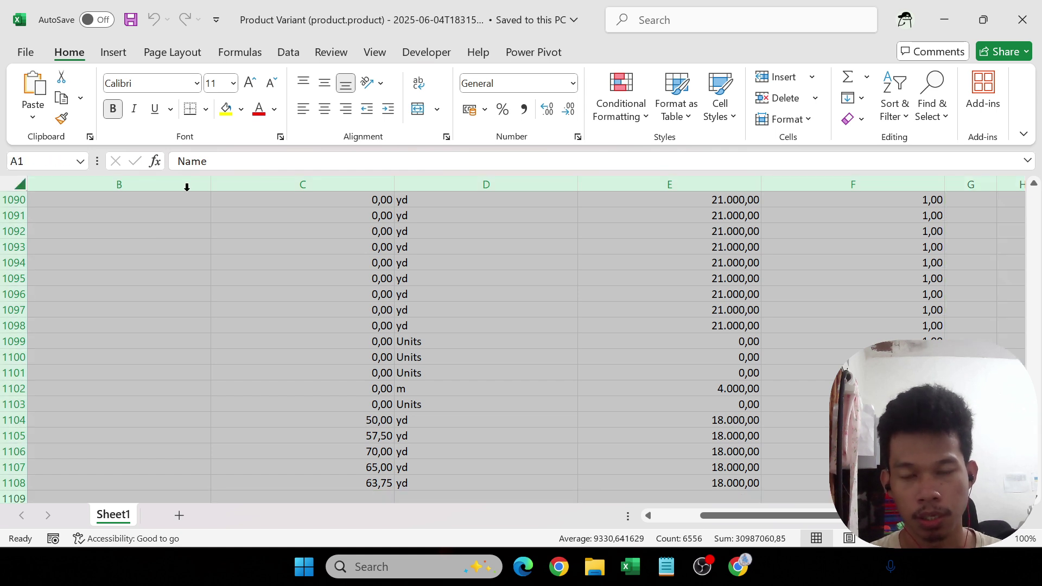
{"action": "left_click", "coordinate": [419, 86]}
{"action": "key", "text": "ctrl+Home"}
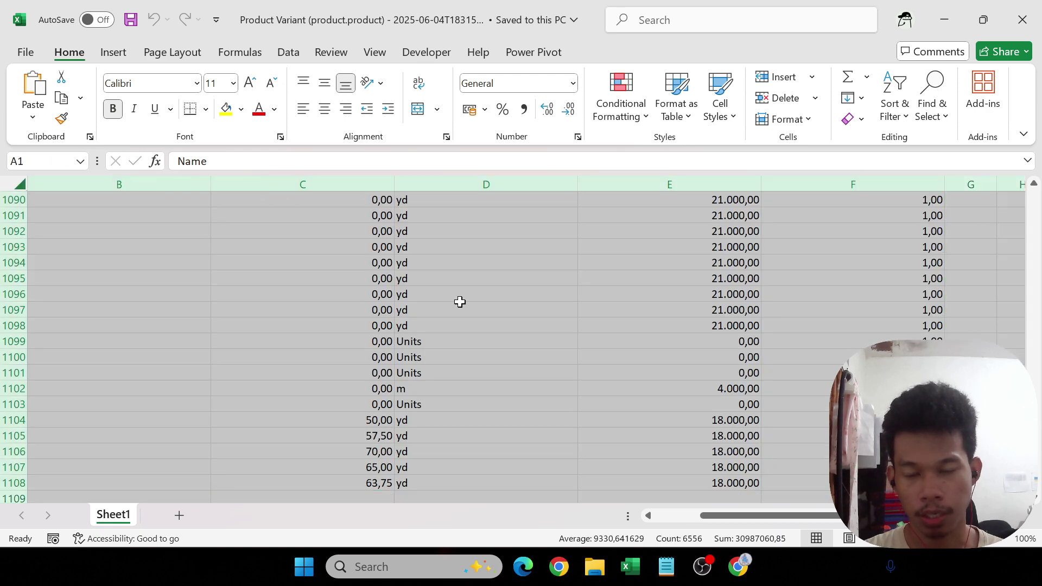
{"action": "key", "text": "Right"}
{"action": "key", "text": "Right"}
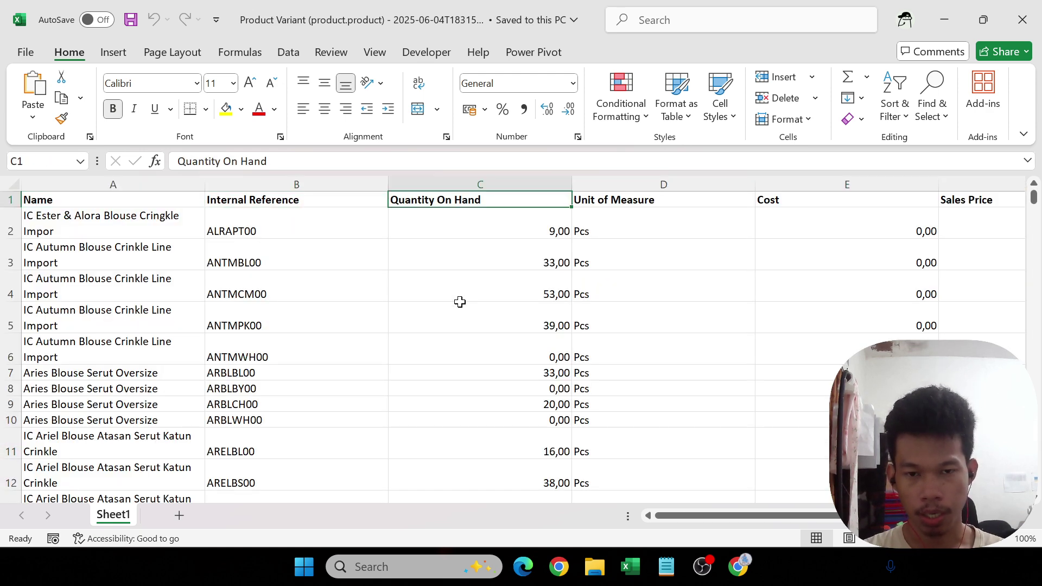
{"action": "key", "text": "Left"}
{"action": "key", "text": "Left"}
{"action": "key", "text": "Down"}
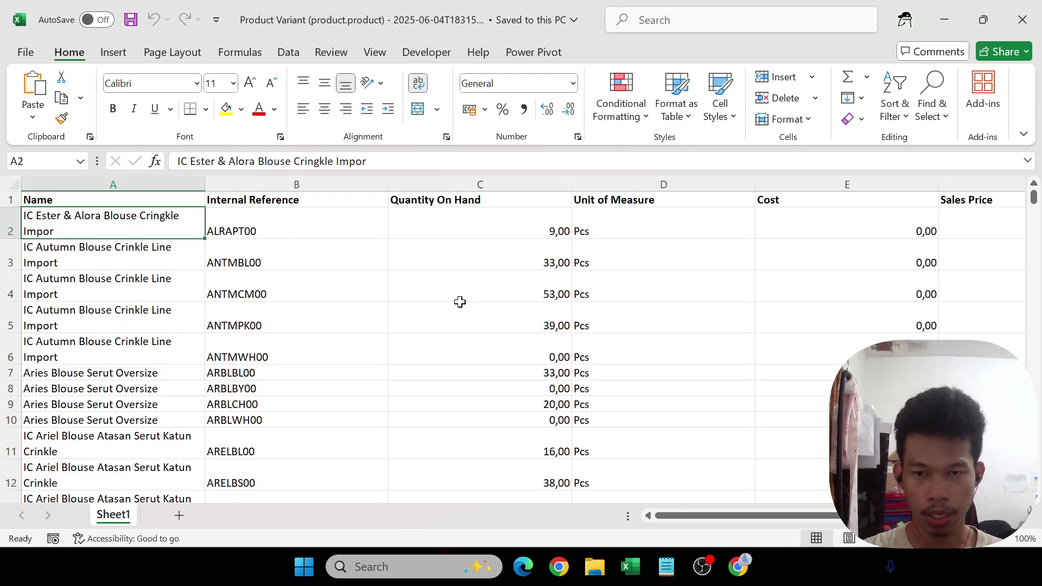
- Turn off text wrapping and center the contents across the whole variant data range
{"action": "key", "text": "ctrl+a"}
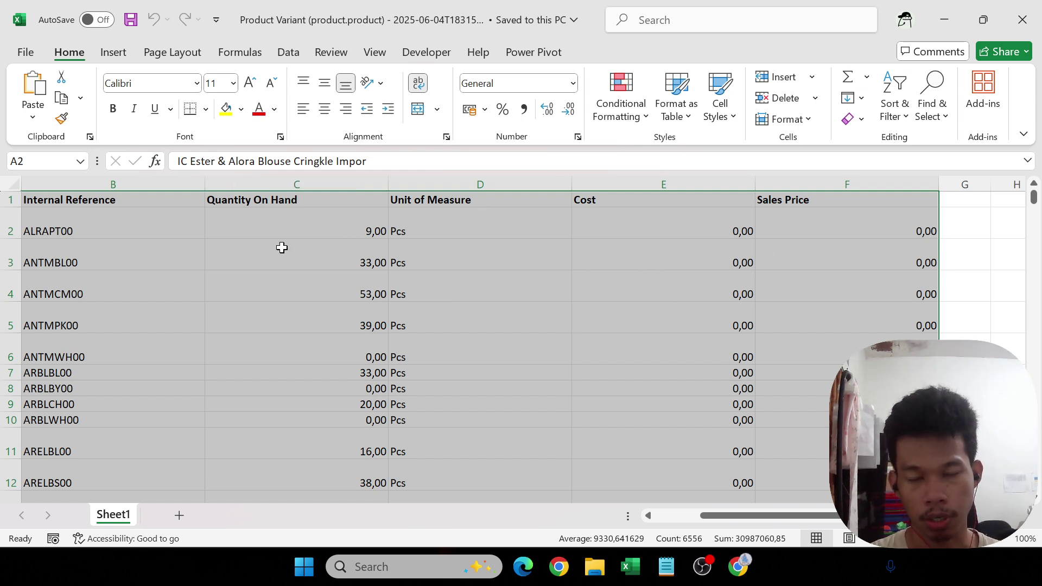
{"action": "left_click", "coordinate": [419, 88]}
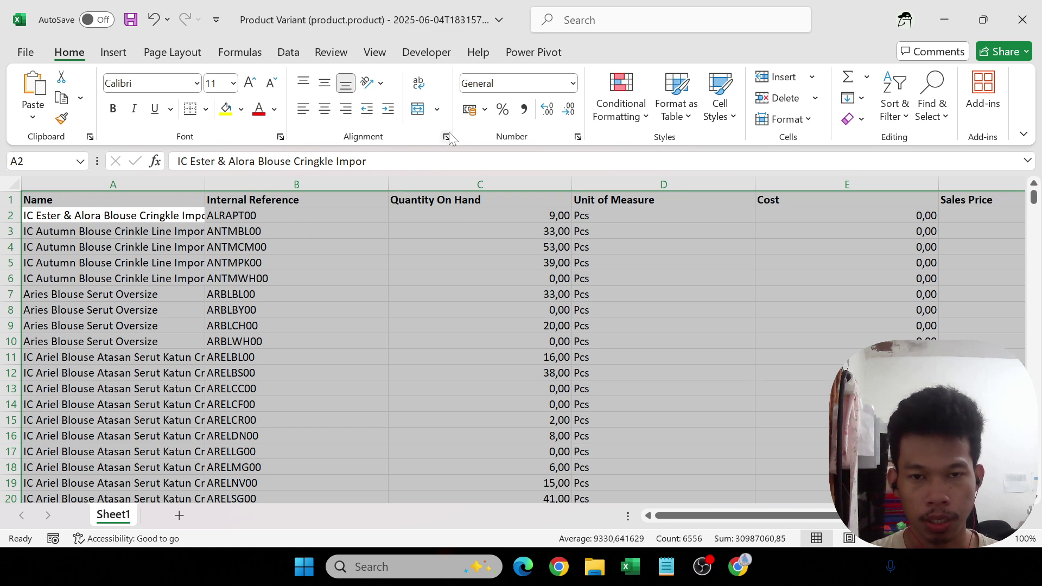
{"action": "left_click", "coordinate": [324, 109]}
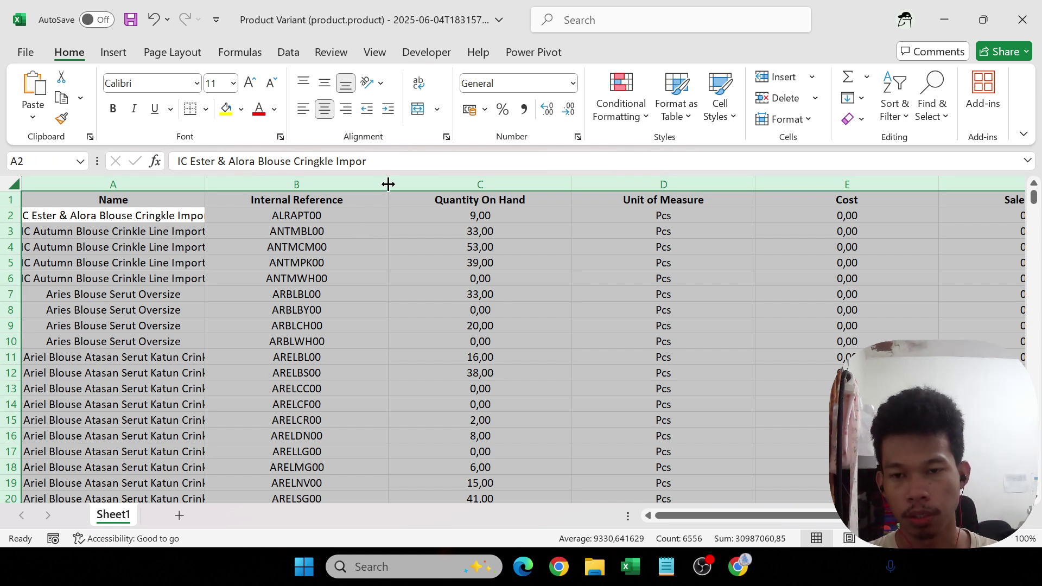
- Auto-fit the widths of all columns and convert the range A1:F1108 into a table with headers
{"action": "double_click", "coordinate": [388, 185]}
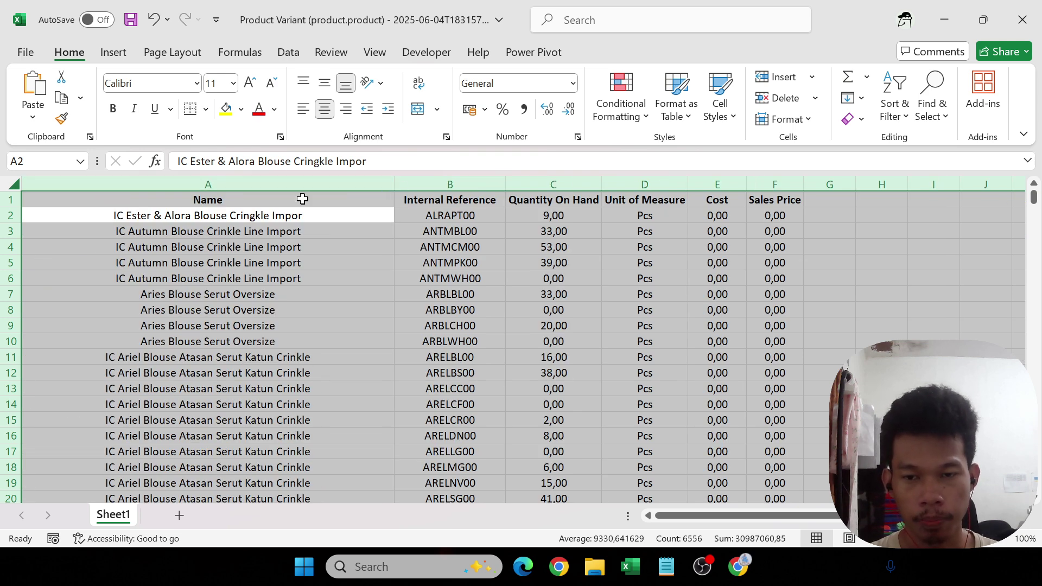
{"action": "left_click", "coordinate": [276, 234]}
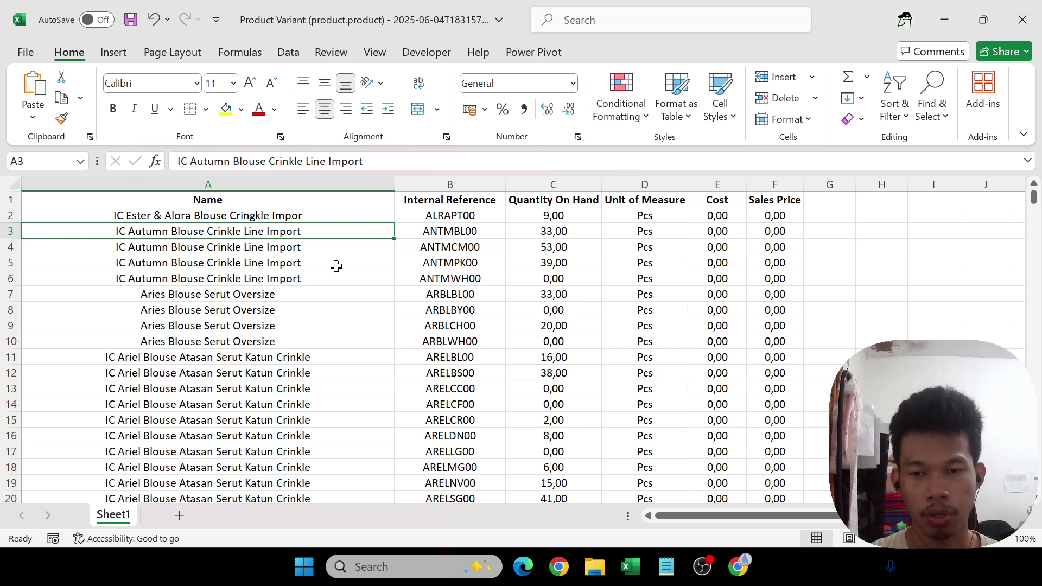
{"action": "key", "text": "ctrl+a"}
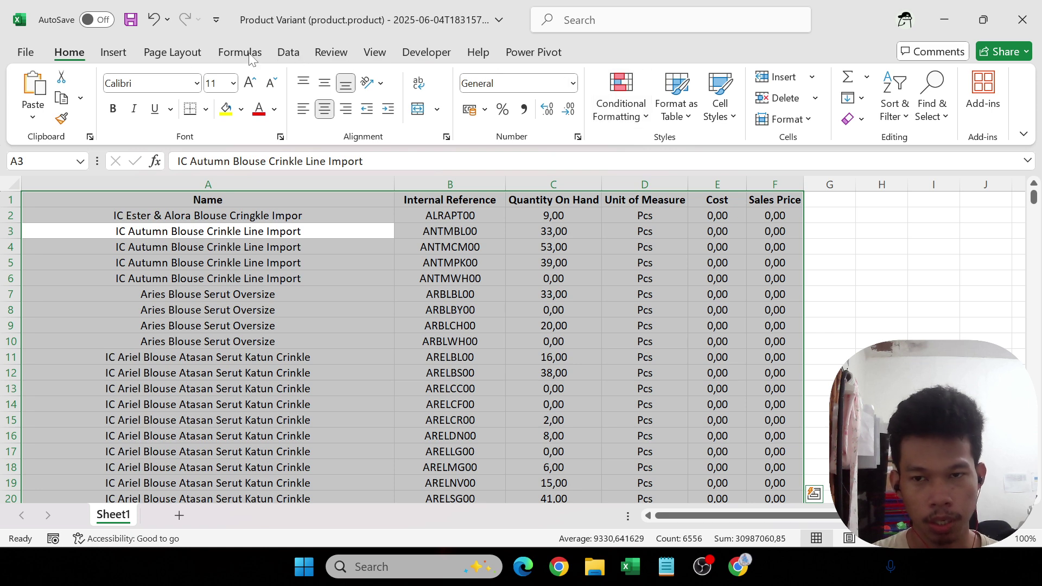
{"action": "left_click", "coordinate": [112, 53]}
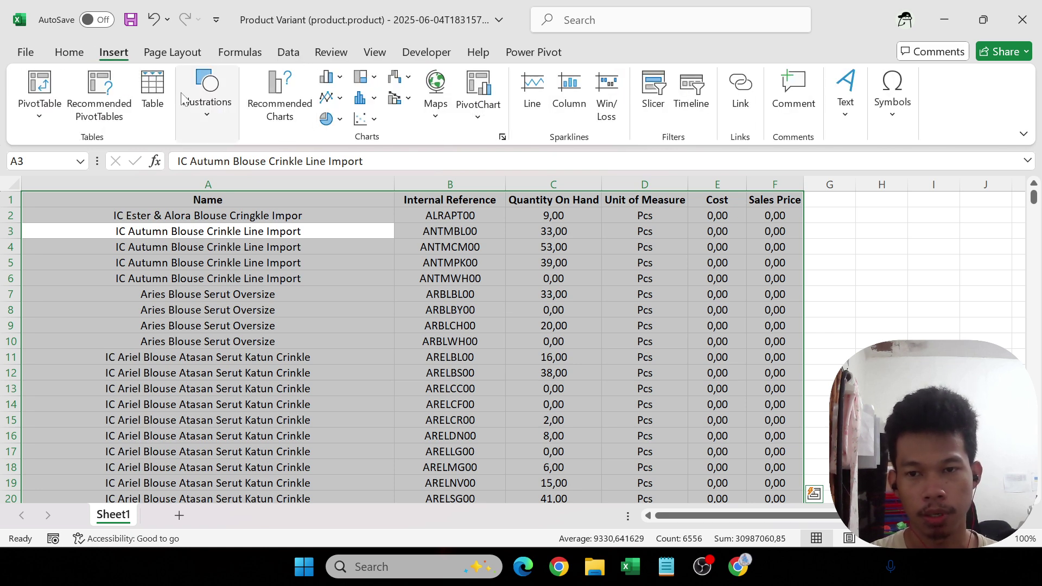
{"action": "left_click", "coordinate": [152, 89]}
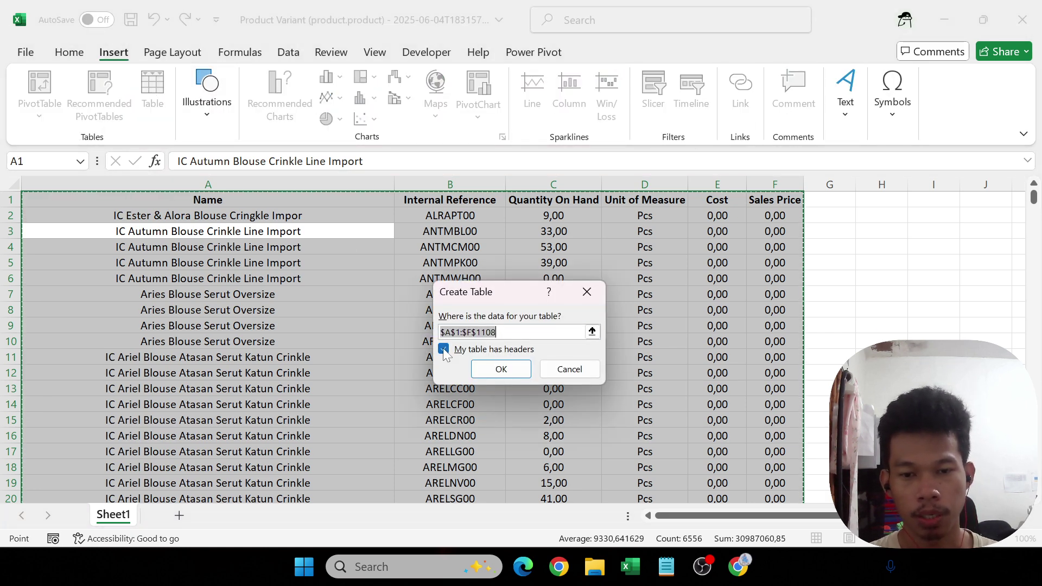
{"action": "left_click", "coordinate": [488, 370]}
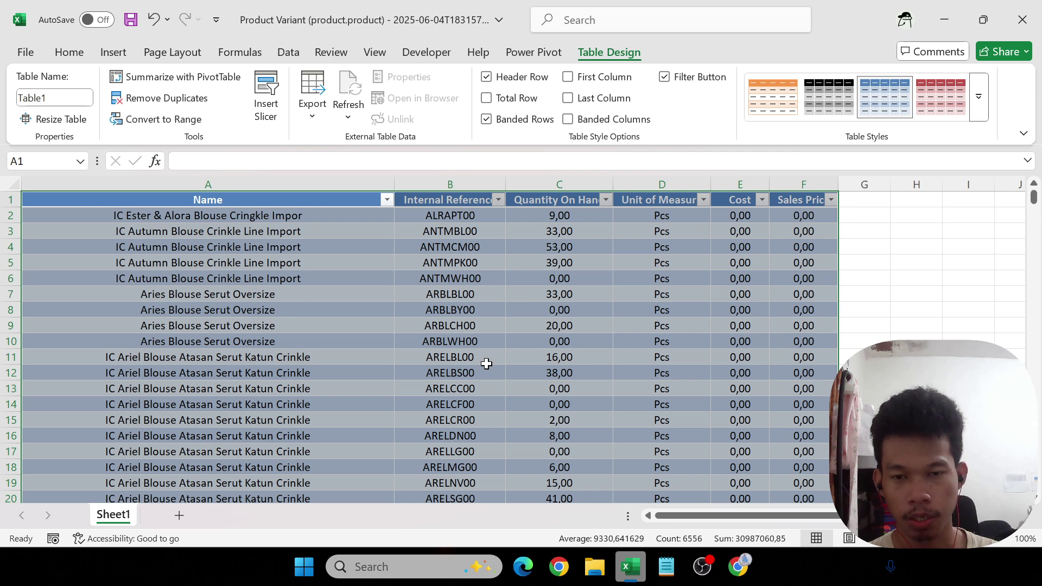
{"action": "key", "text": "Right"}
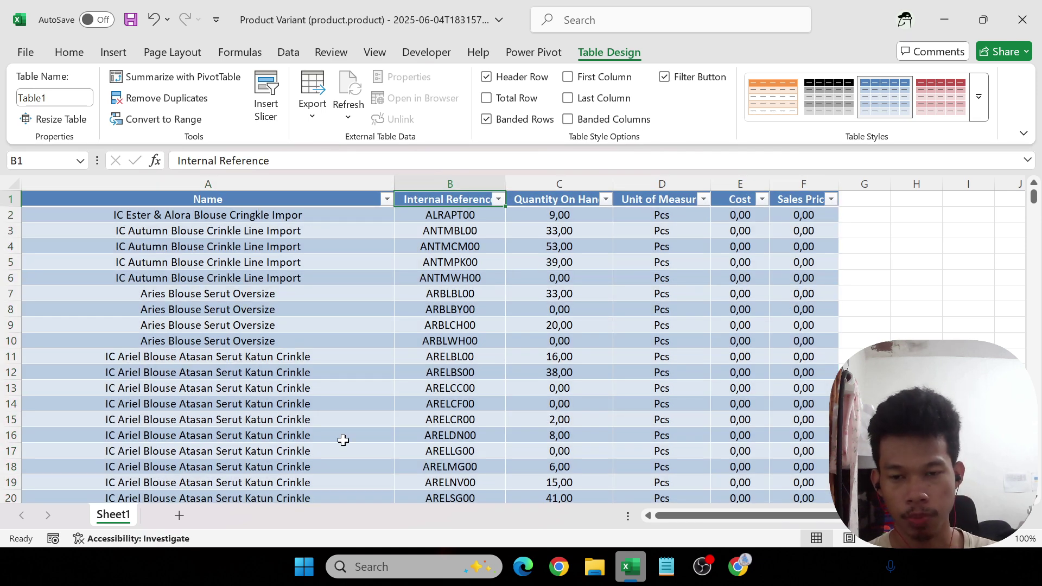
- Filter the Name column to the products matching "ic "
{"action": "left_click", "coordinate": [387, 200]}
{"action": "left_click", "coordinate": [259, 352]}
{"action": "type", "text": "i"}
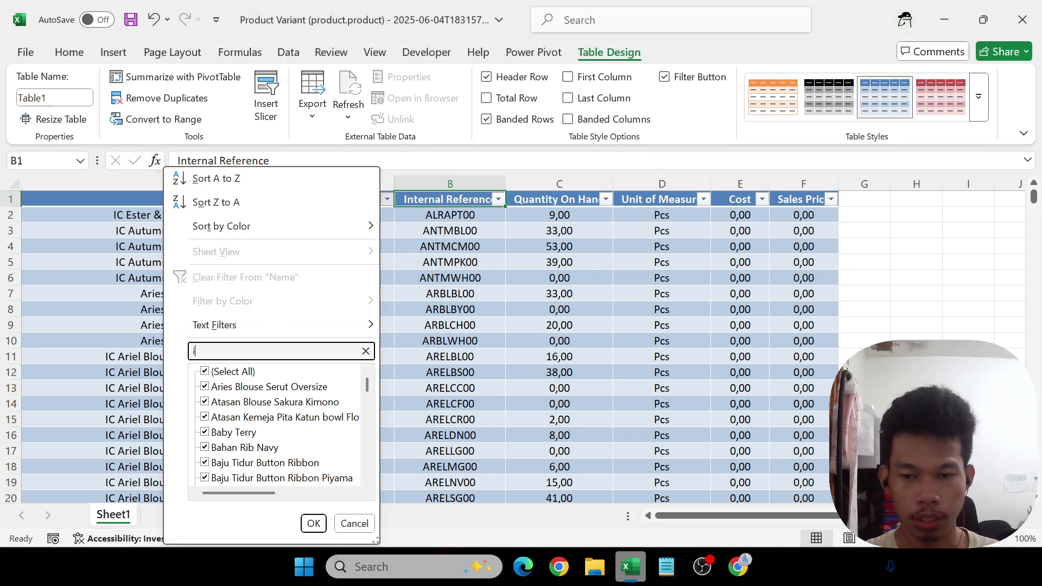
{"action": "type", "text": "c"}
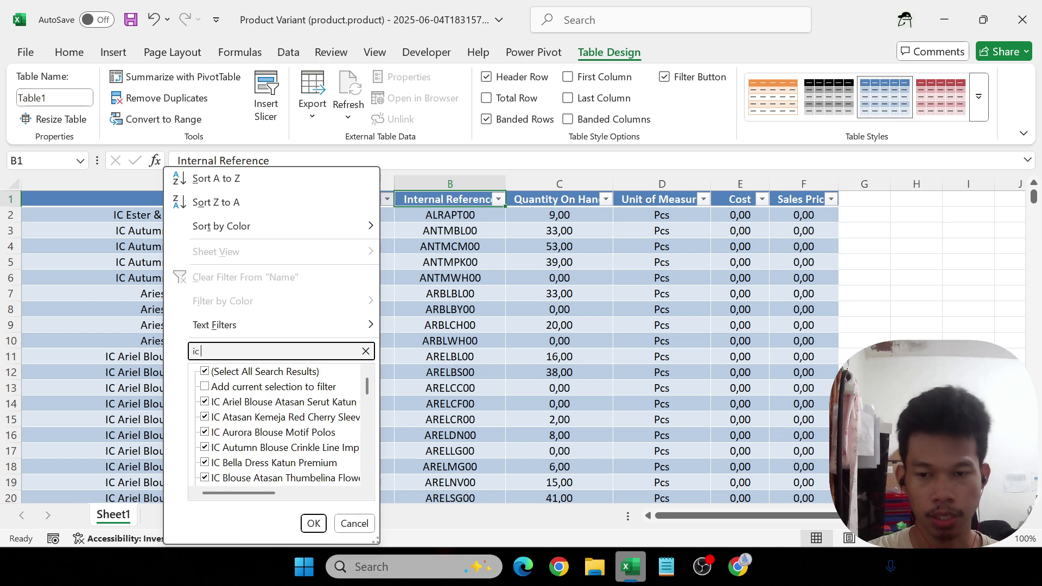
{"action": "left_click", "coordinate": [314, 524]}
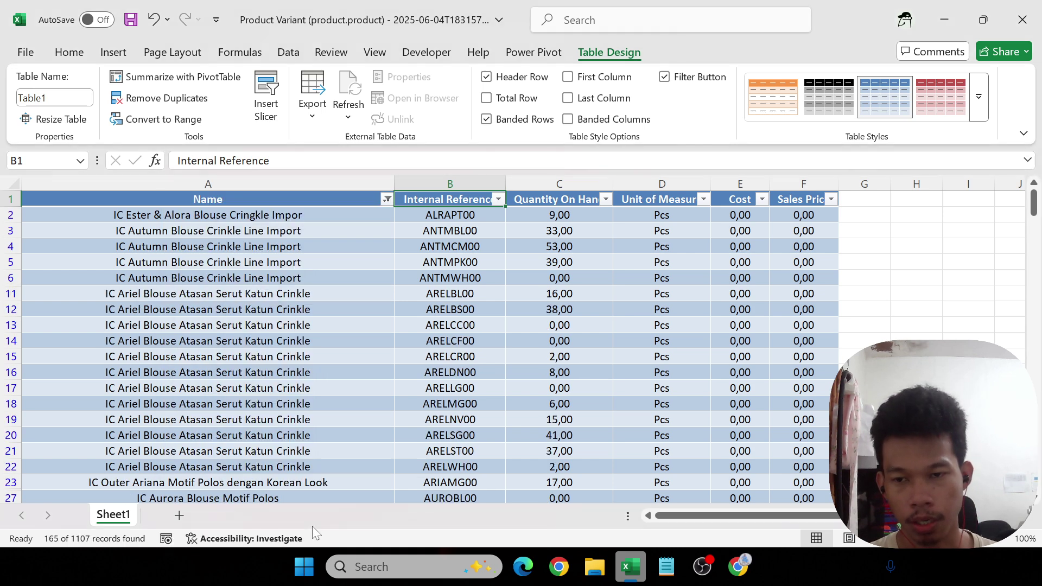
- Delete all the filtered rows of IC products from the variant table
{"action": "left_click_drag", "start_coordinate": [10, 214], "coordinate": [6, 342]}
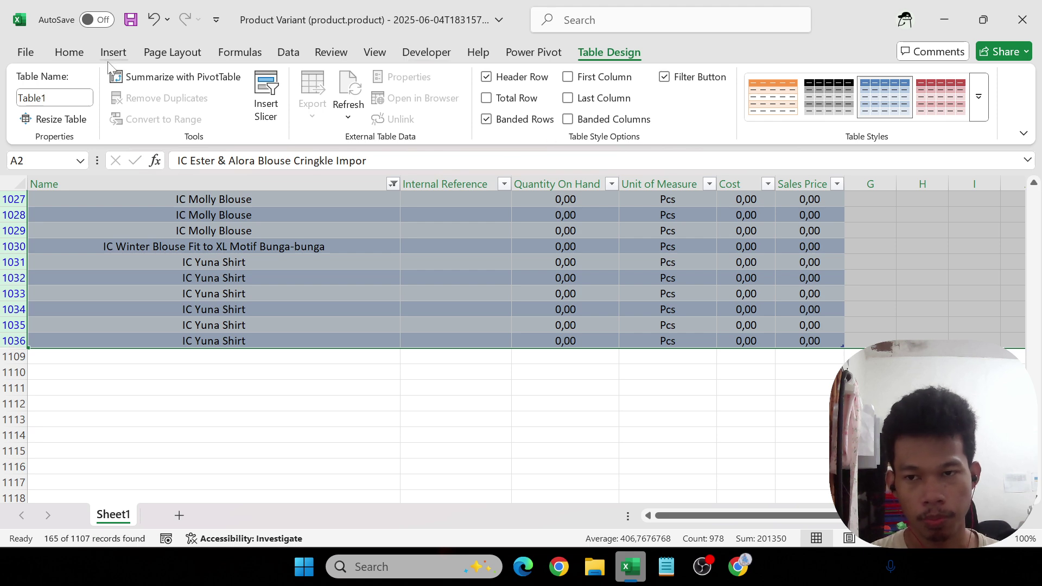
{"action": "left_click", "coordinate": [70, 54]}
{"action": "left_click", "coordinate": [777, 105]}
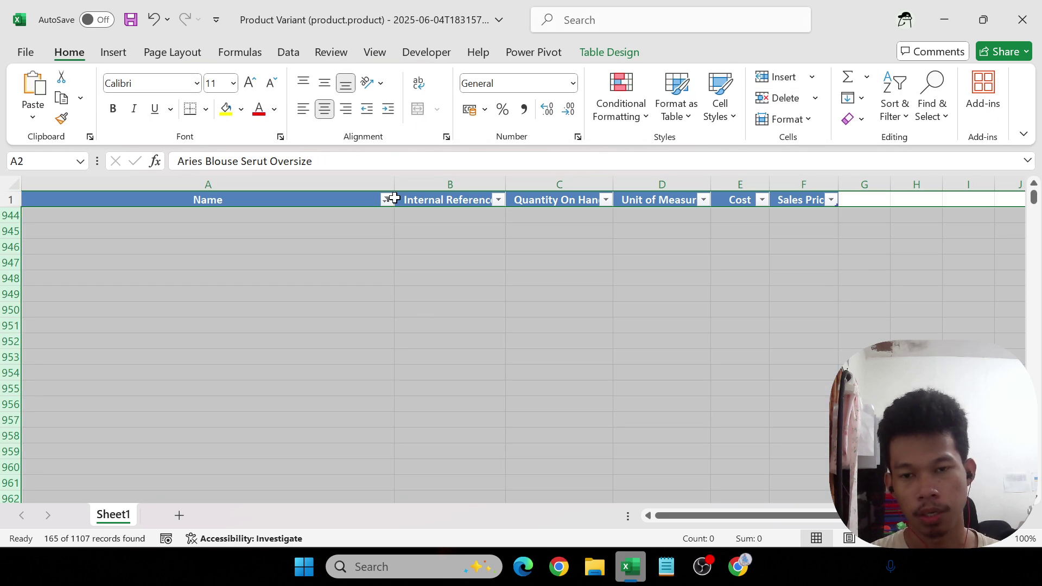
- Clear the Name column filter so all remaining variant rows are shown
{"action": "left_click", "coordinate": [388, 200]}
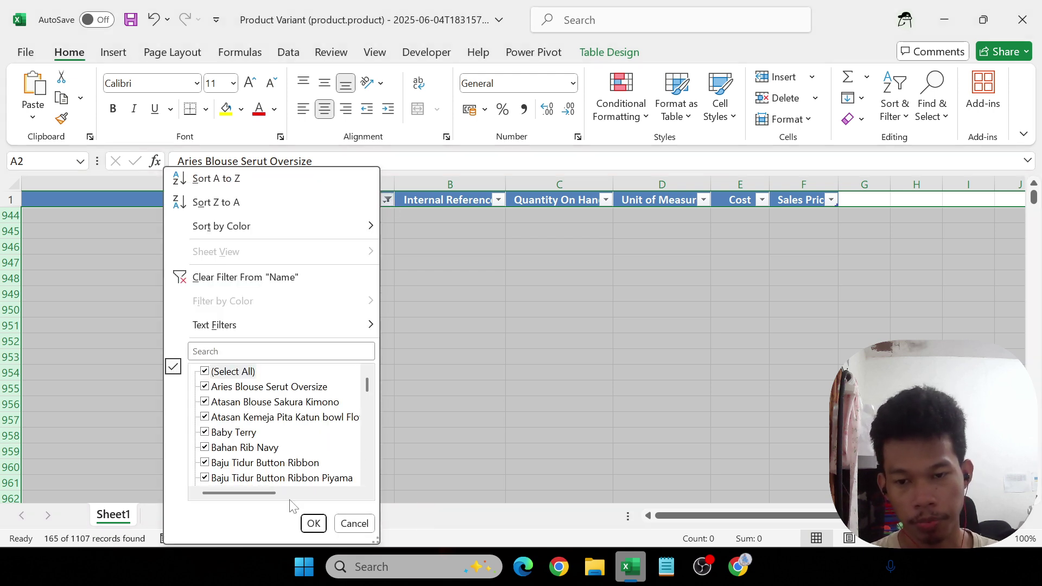
{"action": "left_click", "coordinate": [917, 85]}
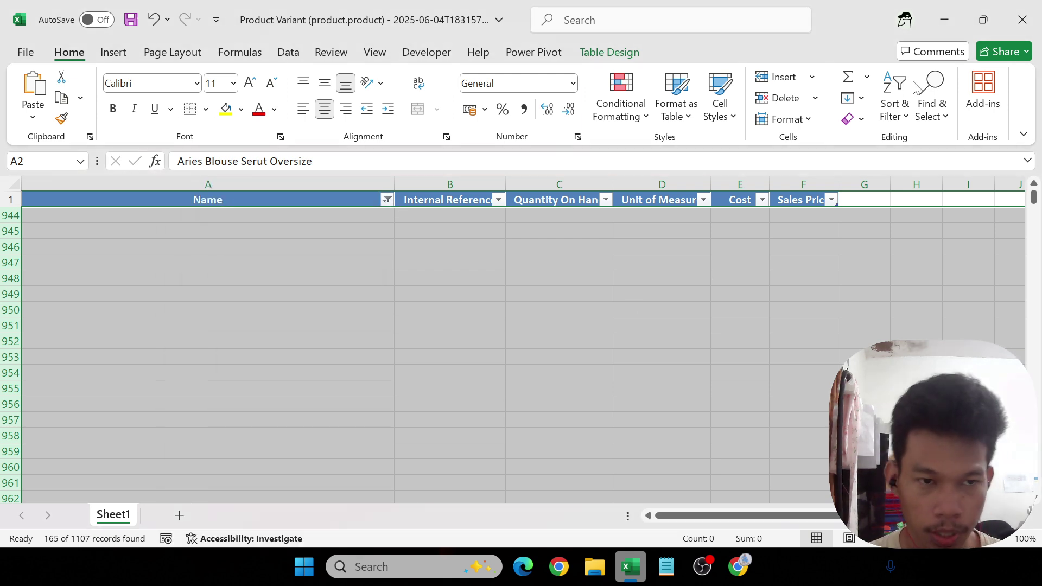
{"action": "left_click", "coordinate": [894, 106]}
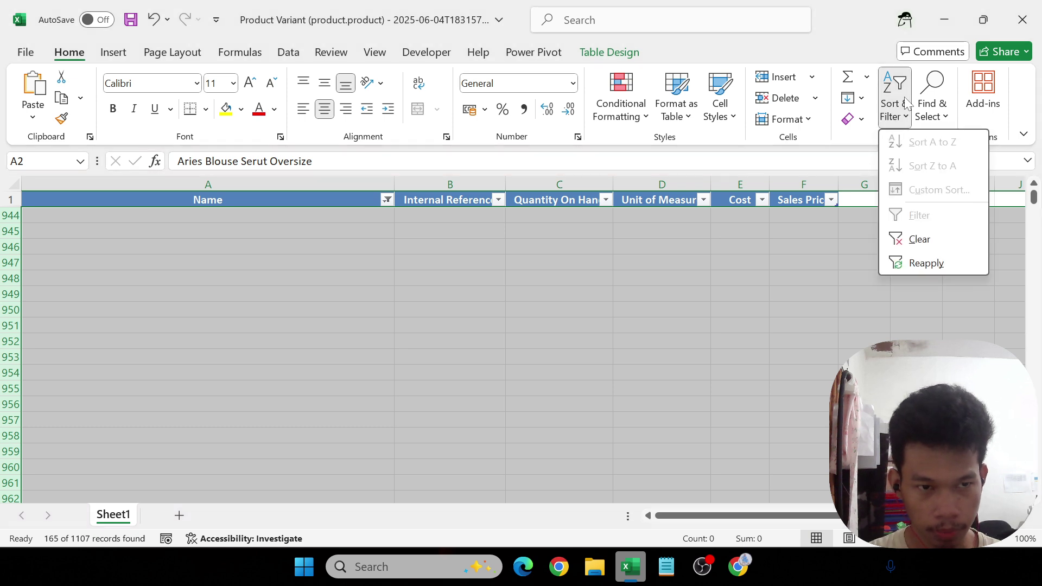
{"action": "left_click", "coordinate": [918, 239]}
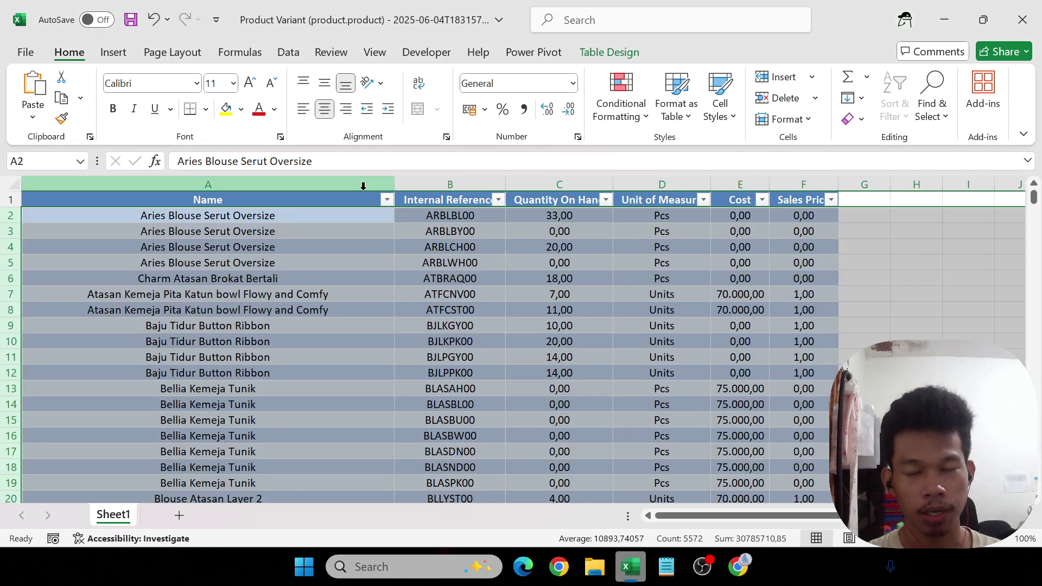
{"action": "left_click", "coordinate": [267, 245]}
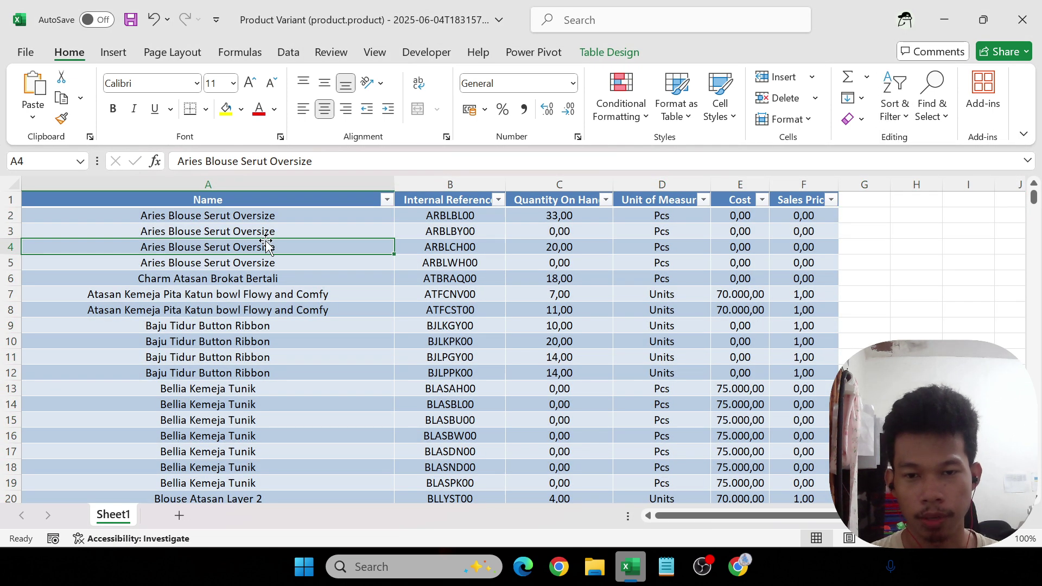
- Sort the table by Quantity On Hand from largest to smallest and format that column as Number without decimals
{"action": "left_click", "coordinate": [605, 200]}
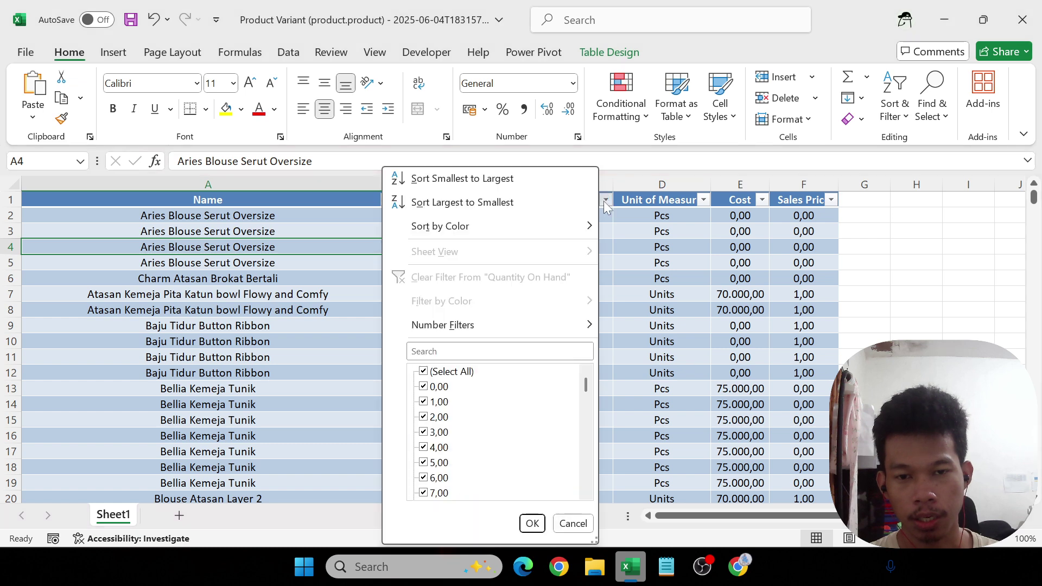
{"action": "left_click", "coordinate": [534, 204]}
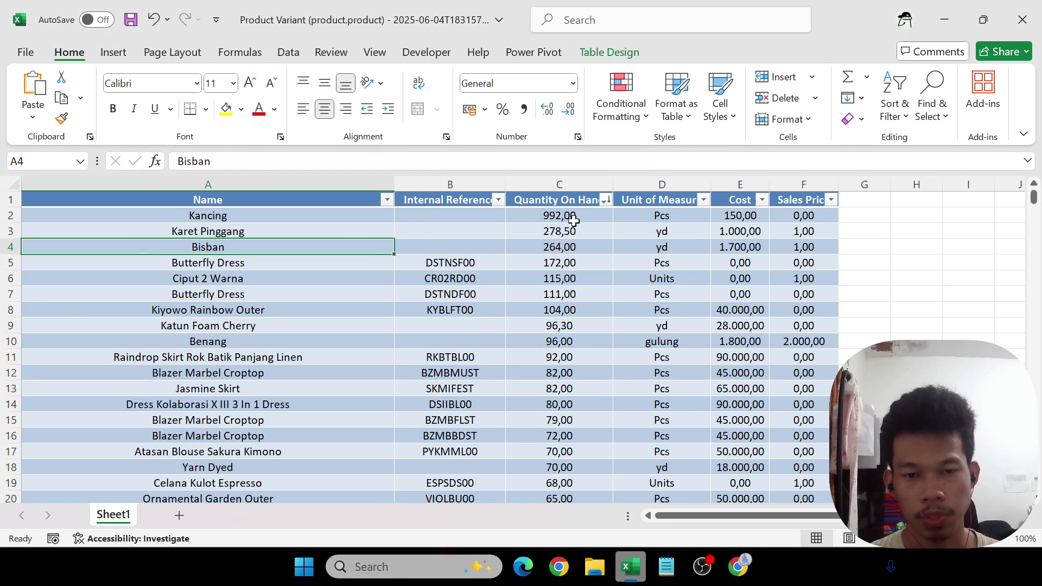
{"action": "left_click", "coordinate": [587, 184]}
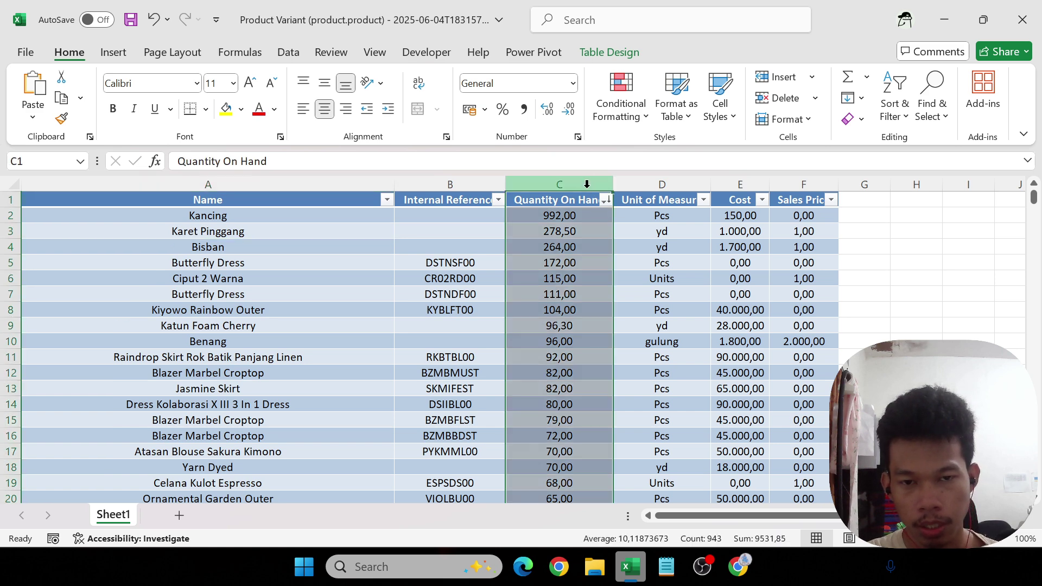
{"action": "left_click", "coordinate": [573, 83]}
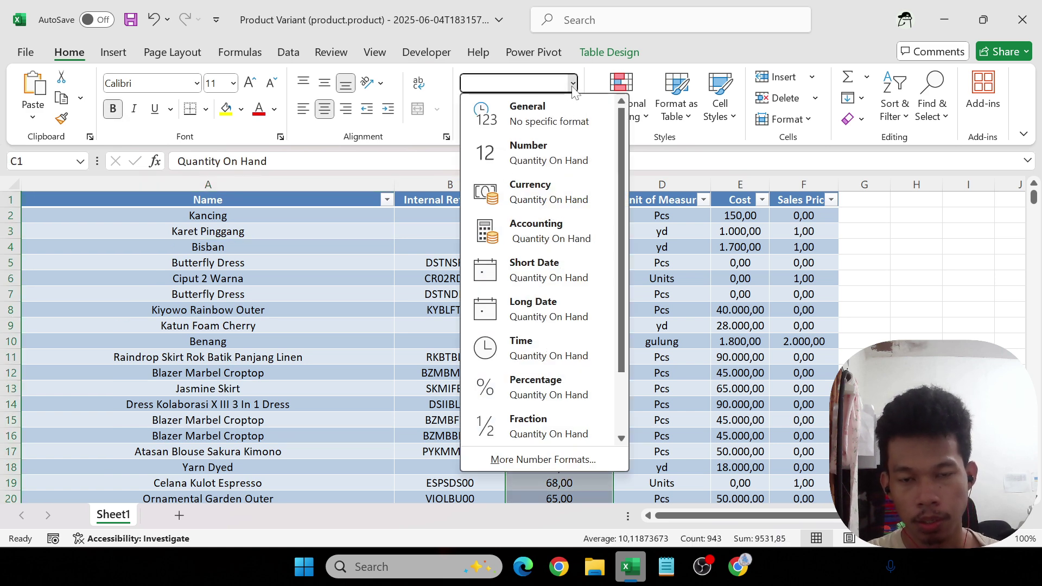
{"action": "left_click", "coordinate": [541, 154]}
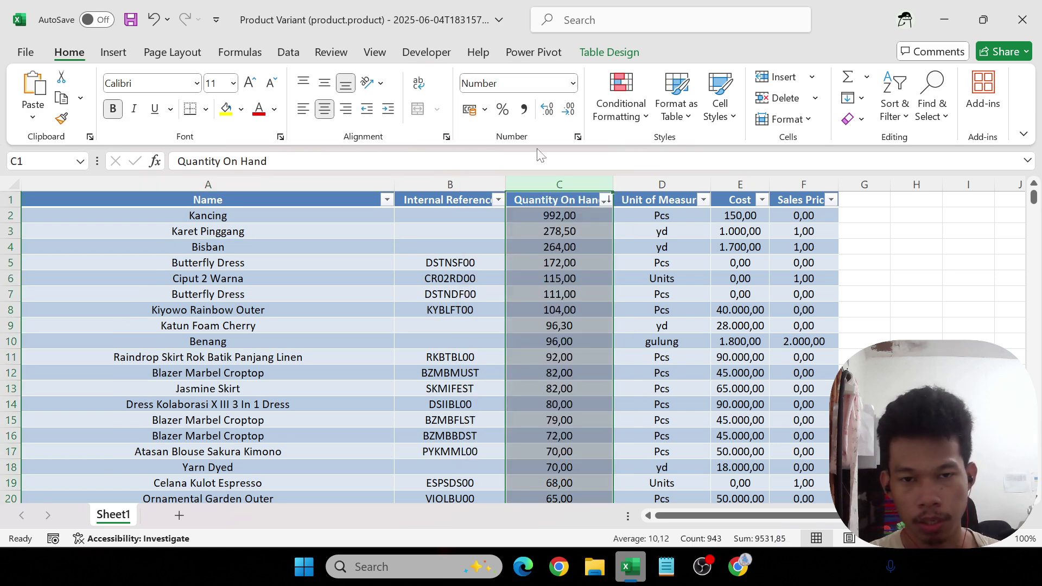
{"action": "left_click", "coordinate": [568, 110]}
{"action": "left_click", "coordinate": [568, 111]}
- Format the Cost and Sales Price columns as Currency without decimals
{"action": "left_click_drag", "start_coordinate": [748, 178], "coordinate": [781, 181]}
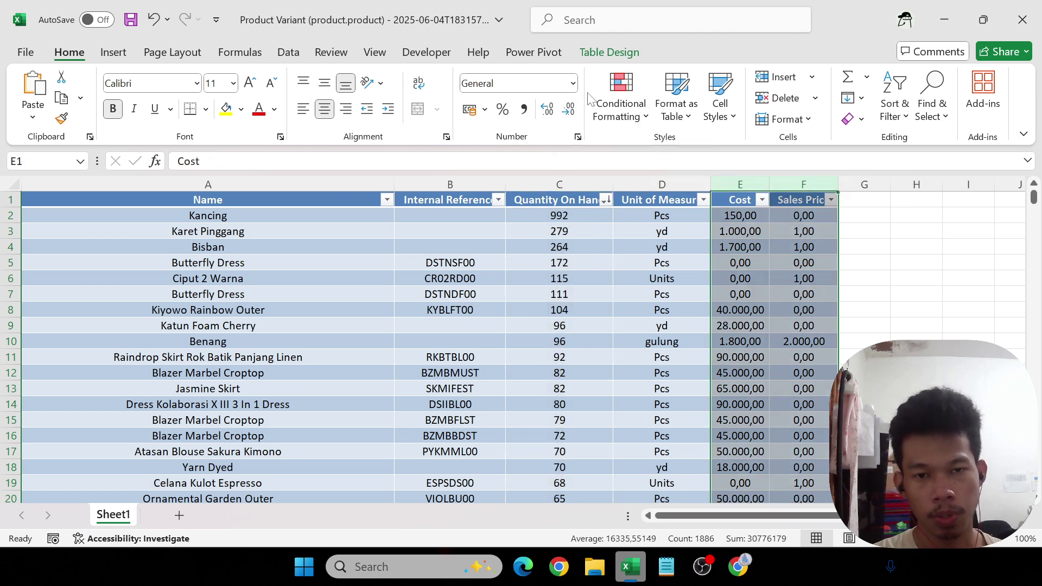
{"action": "left_click", "coordinate": [572, 83]}
{"action": "left_click", "coordinate": [542, 186]}
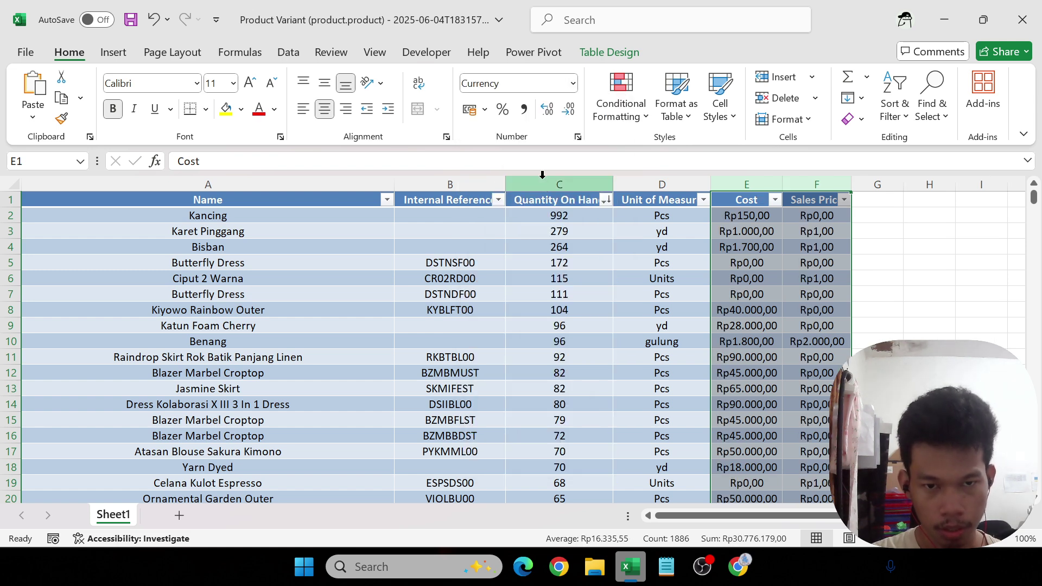
{"action": "left_click", "coordinate": [567, 114]}
{"action": "left_click", "coordinate": [568, 114]}
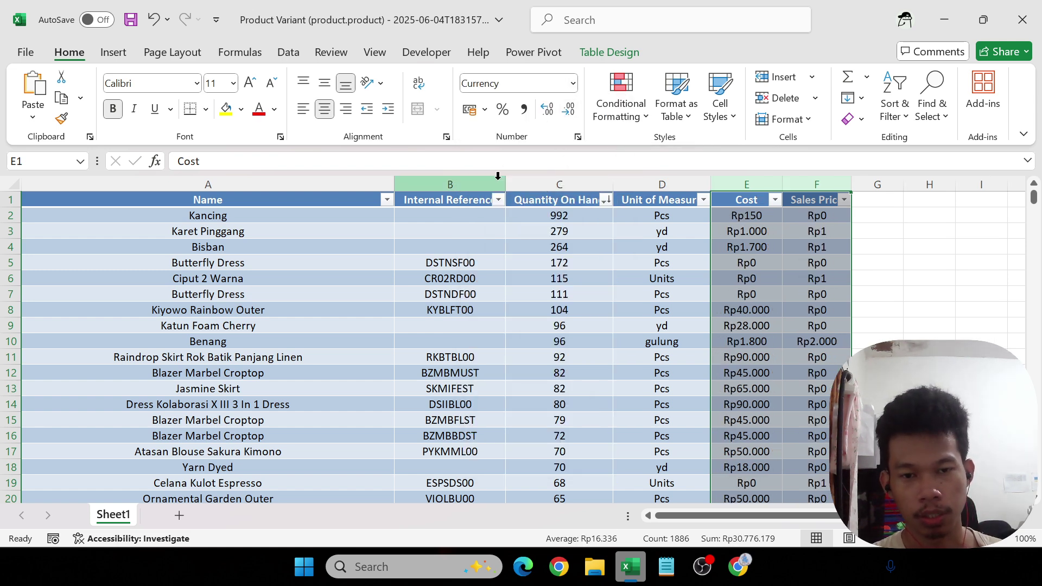
- Move the selection back to the first product name in cell A2
{"action": "key", "text": "Down"}
{"action": "key", "text": "Left"}
{"action": "key", "text": "Left"}
{"action": "key", "text": "Down"}
{"action": "key", "text": "Left"}
{"action": "key", "text": "Left"}
{"action": "key", "text": "Up"}
{"action": "key", "text": "Up"}
{"action": "key", "text": "Down"}
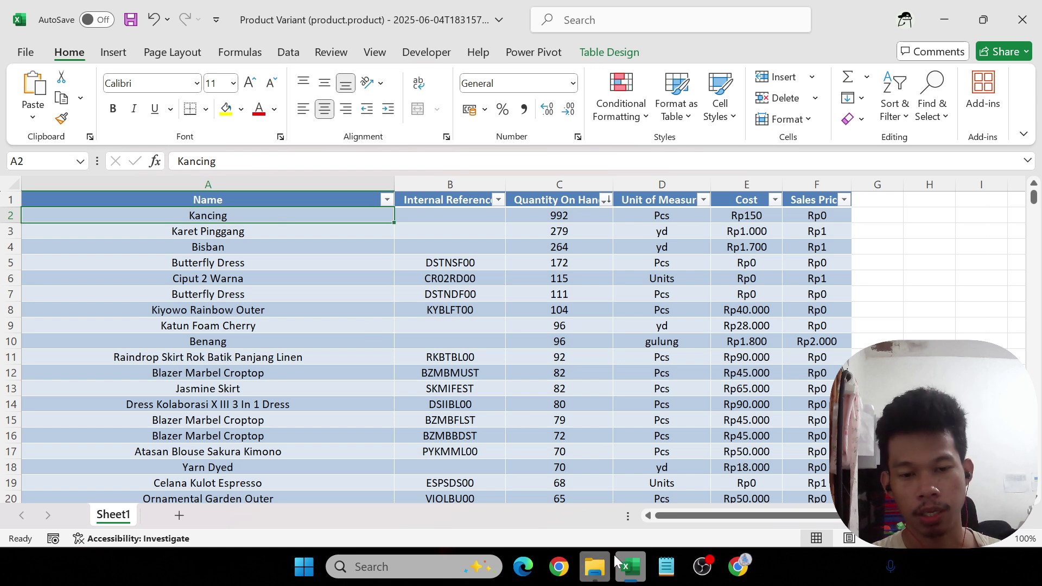
- Check the Data Zelo folder path in the Notepad script and return to the Excel workbook
{"action": "left_click", "coordinate": [667, 567]}
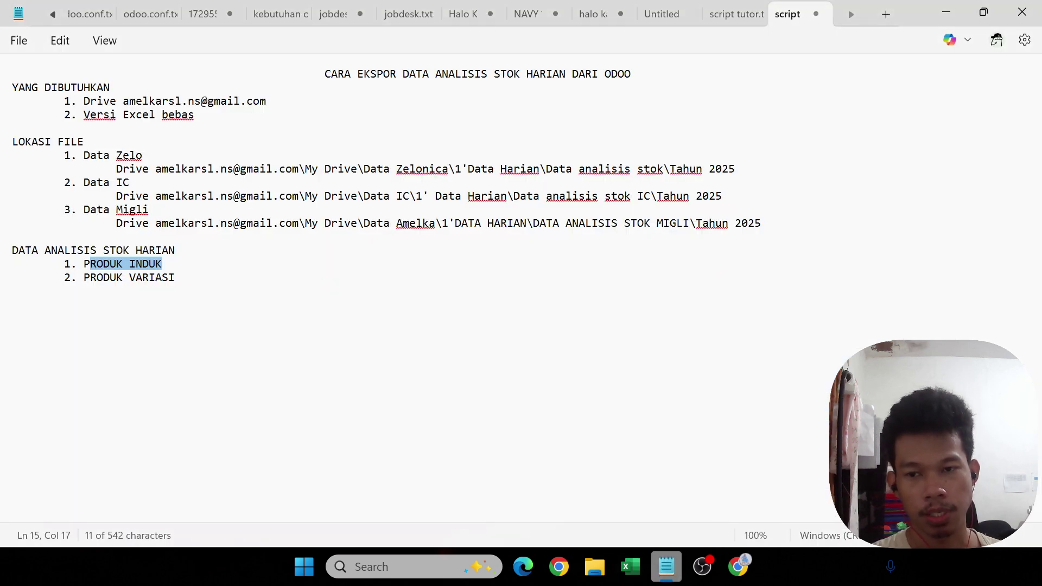
{"action": "left_click_drag", "start_coordinate": [112, 156], "coordinate": [535, 165]}
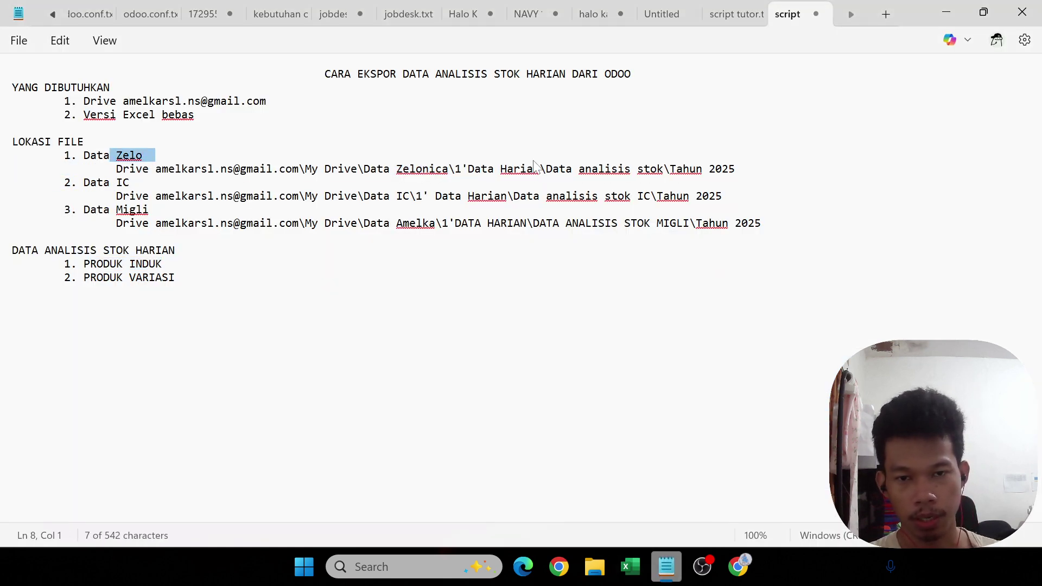
{"action": "left_click", "coordinate": [630, 567]}
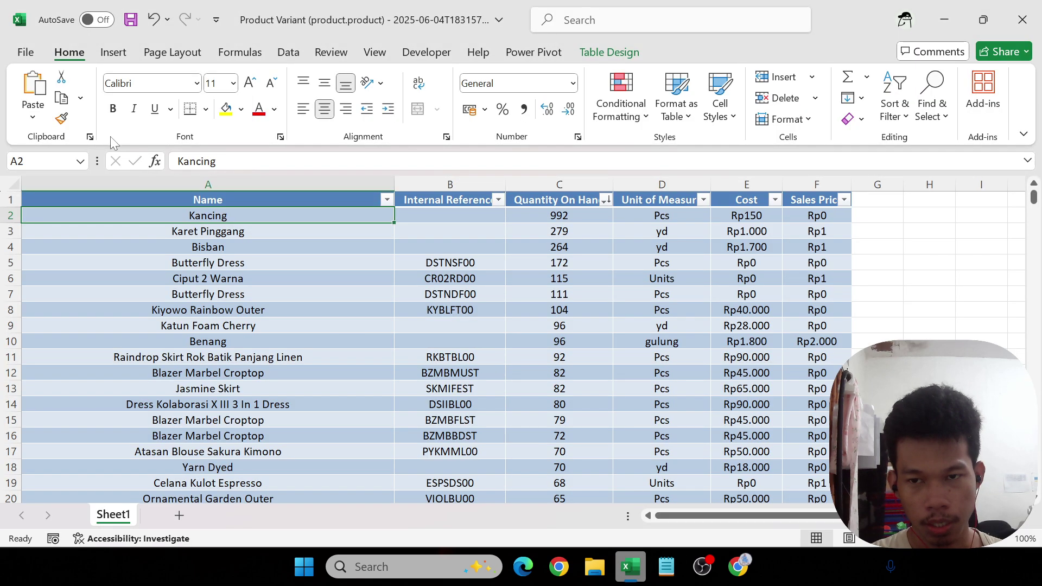
- Start saving the workbook as a new file and browse to My Drive on the Google Drive G:
{"action": "left_click", "coordinate": [25, 52]}
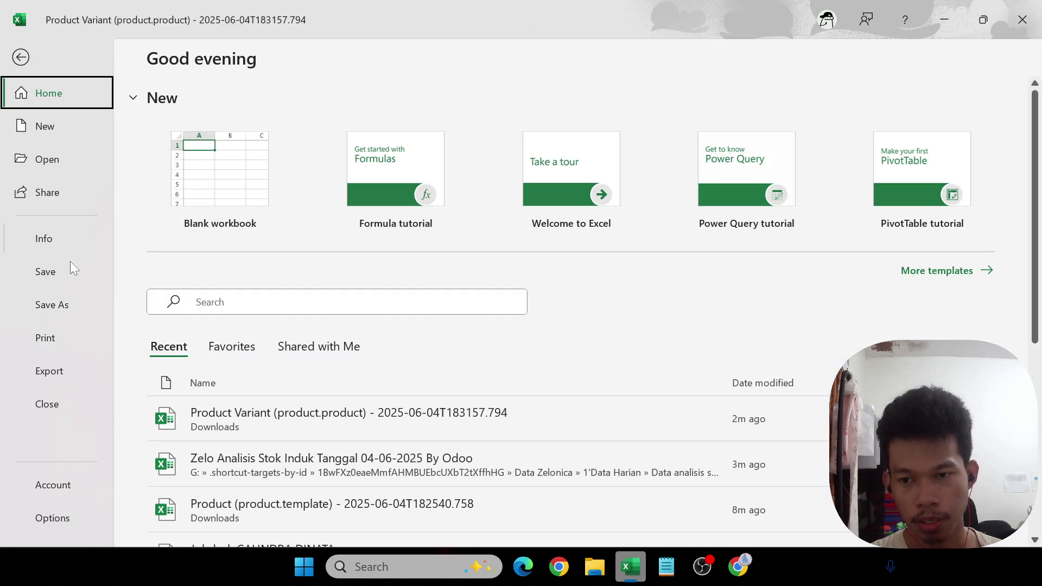
{"action": "left_click", "coordinate": [60, 305]}
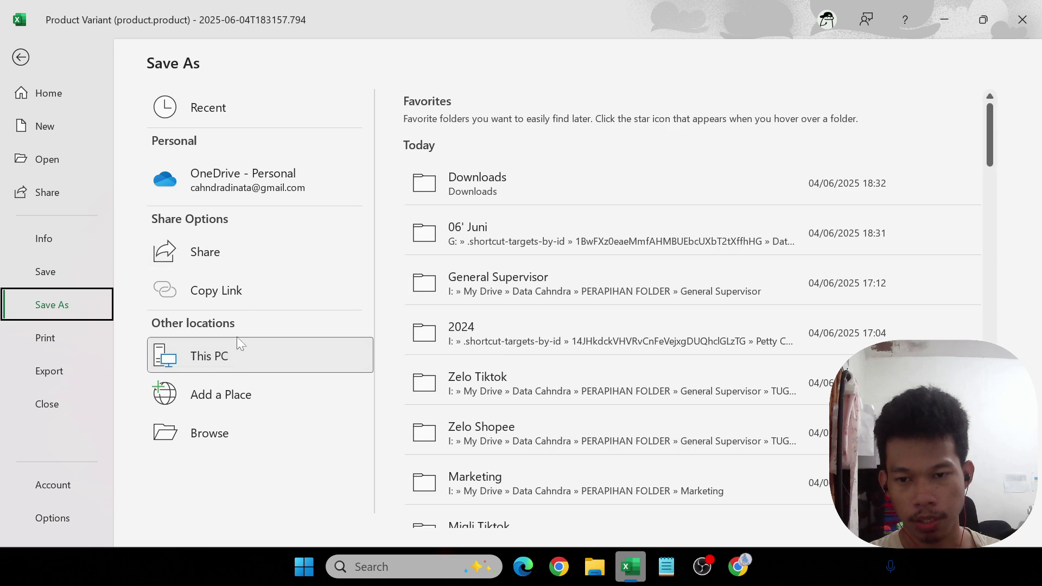
{"action": "left_click", "coordinate": [236, 369]}
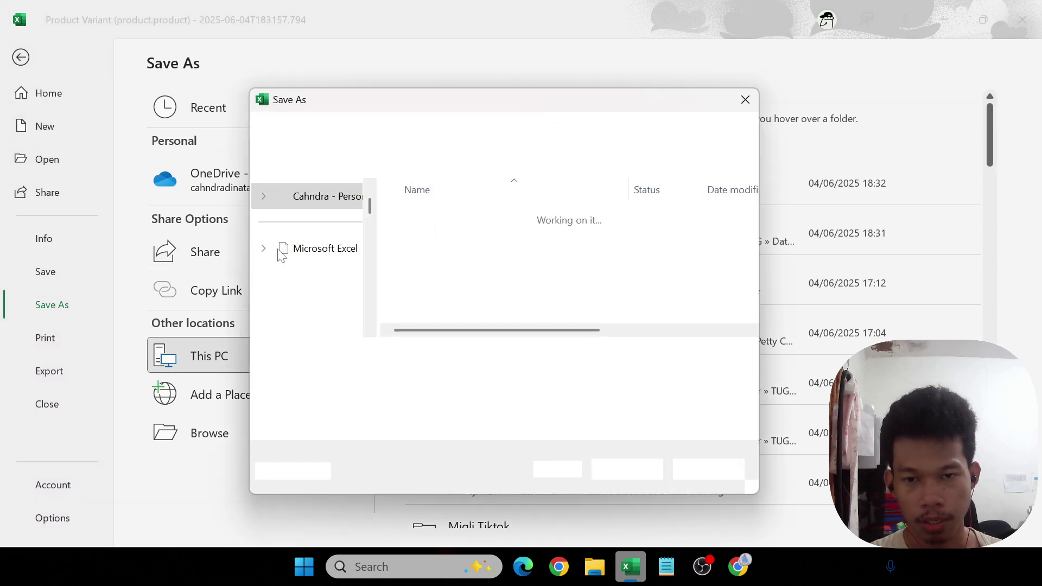
{"action": "scroll", "coordinate": [326, 291], "scroll_direction": "down", "scroll_amount": 10}
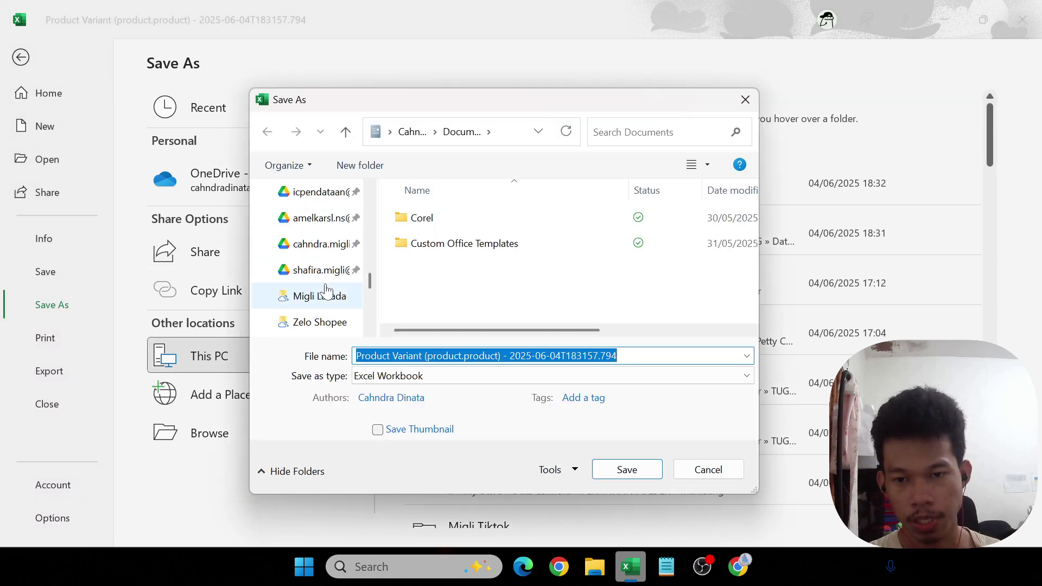
{"action": "scroll", "coordinate": [307, 264], "scroll_direction": "down", "scroll_amount": 5}
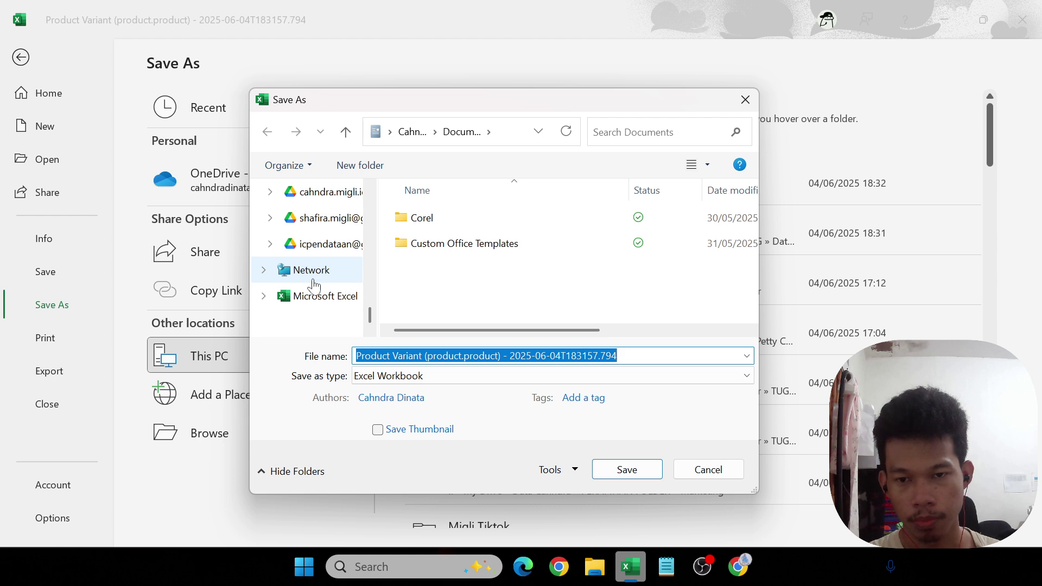
{"action": "left_click", "coordinate": [305, 297]}
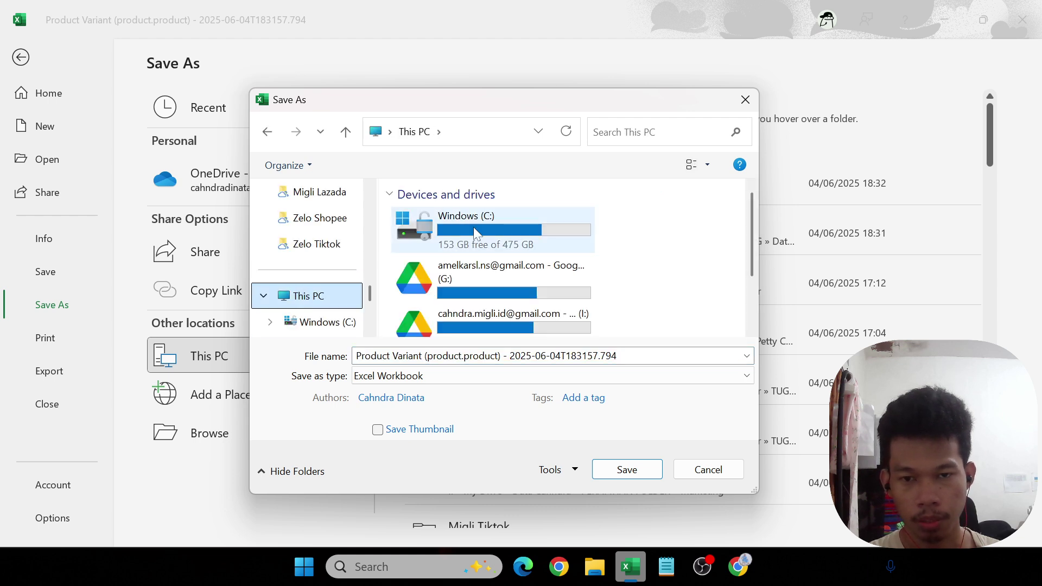
{"action": "double_click", "coordinate": [519, 272]}
{"action": "double_click", "coordinate": [434, 217]}
- Set the save location to Data Zelonica\1'Data Harian\Data analisis stok\Tahun 2025\06' Juni
{"action": "scroll", "coordinate": [441, 304], "scroll_direction": "down", "scroll_amount": 2}
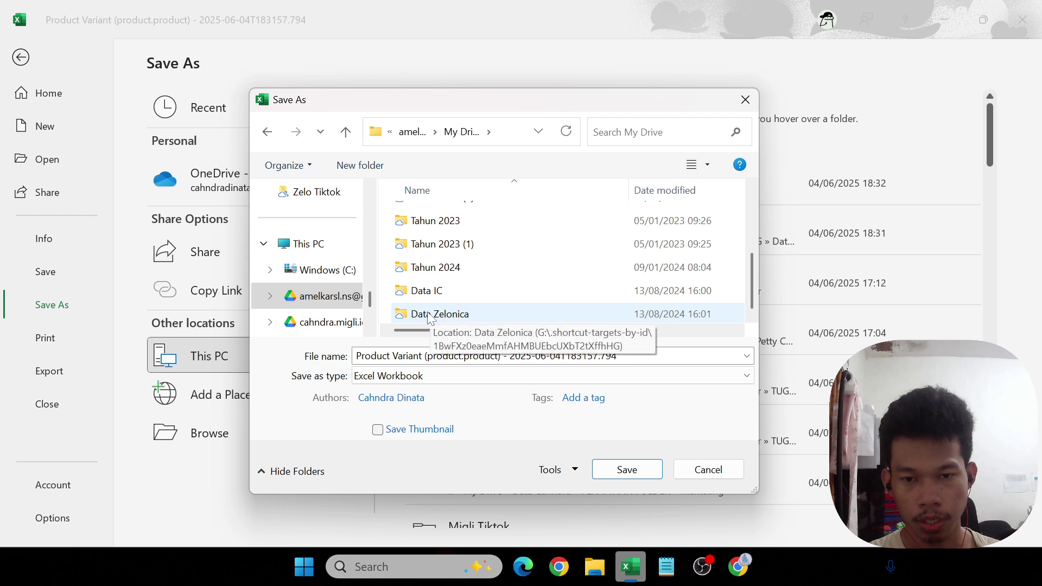
{"action": "double_click", "coordinate": [441, 310]}
{"action": "double_click", "coordinate": [458, 217]}
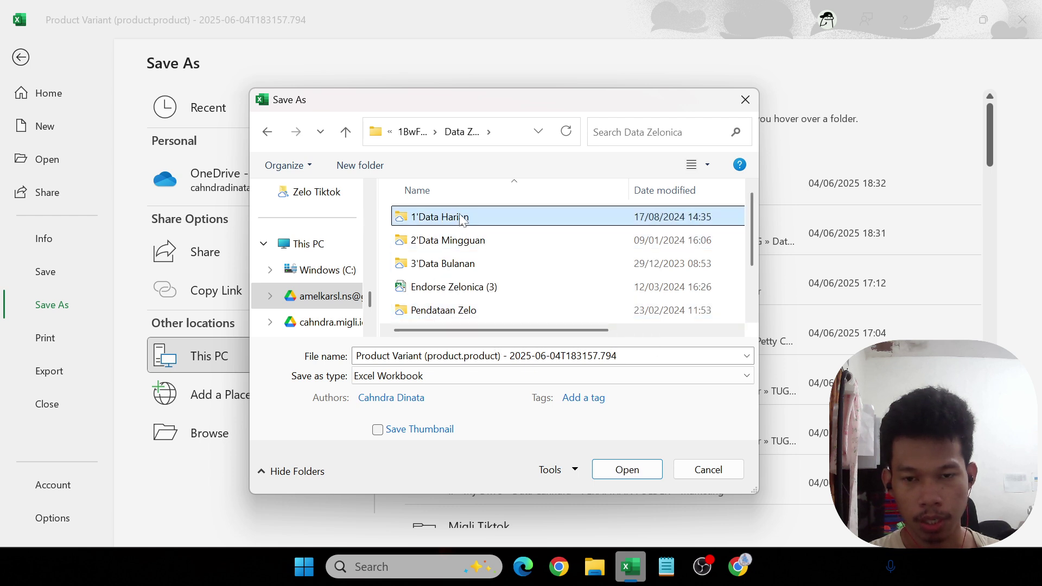
{"action": "double_click", "coordinate": [459, 293]}
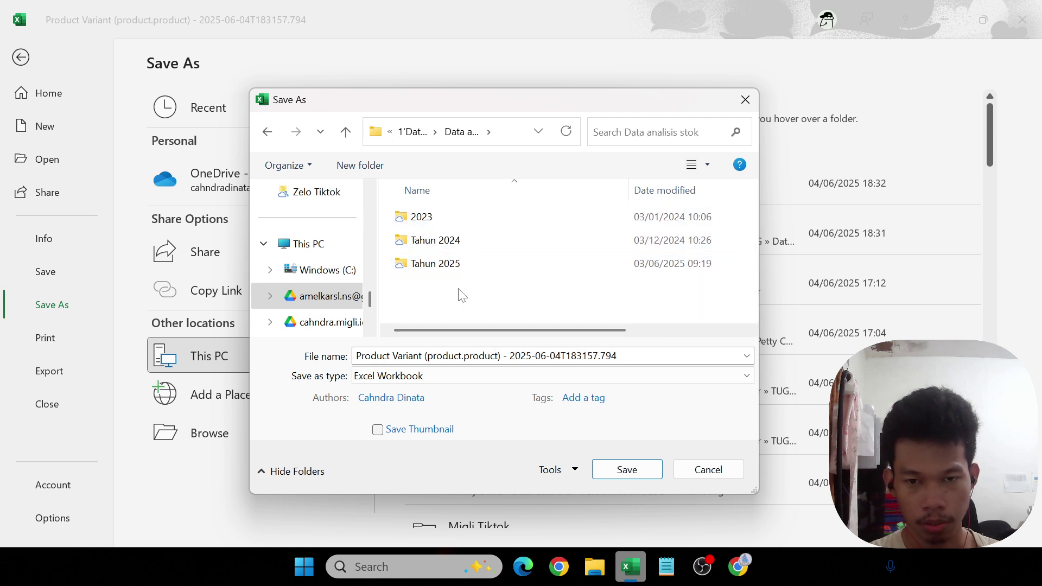
{"action": "double_click", "coordinate": [454, 263]}
{"action": "scroll", "coordinate": [451, 254], "scroll_direction": "down", "scroll_amount": 1}
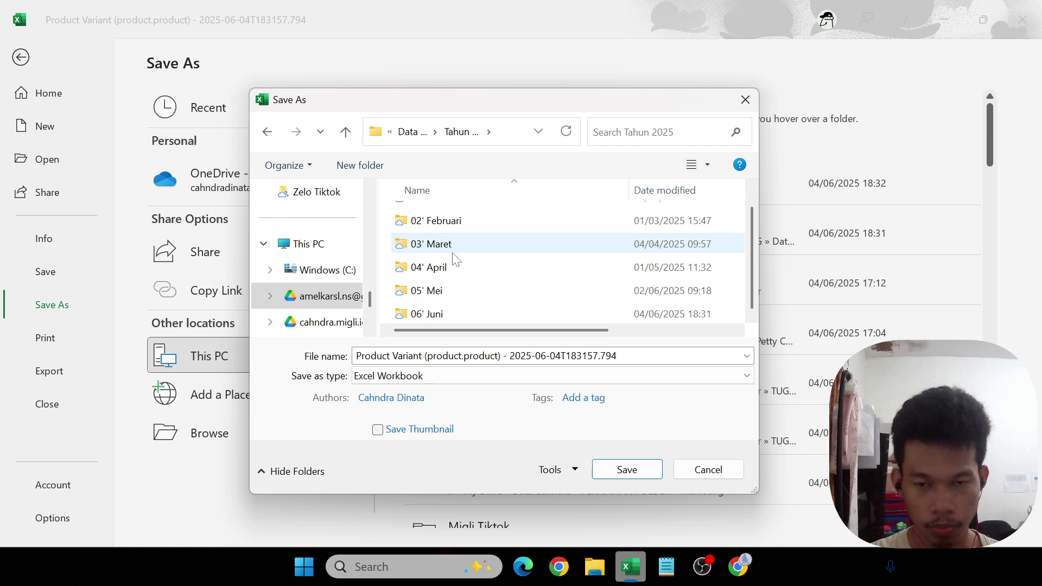
{"action": "double_click", "coordinate": [429, 314]}
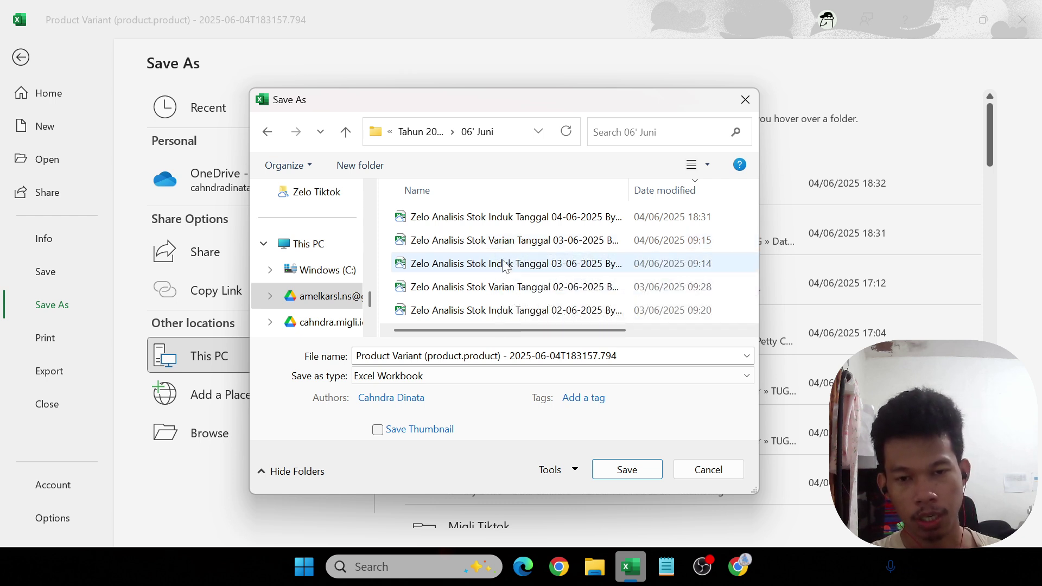
- Save the workbook as "Zelo Analisis Stok Varian Tanggal 04-06-2025 By Odoo", based on the previous variant file's name, and close it
{"action": "left_click", "coordinate": [513, 244]}
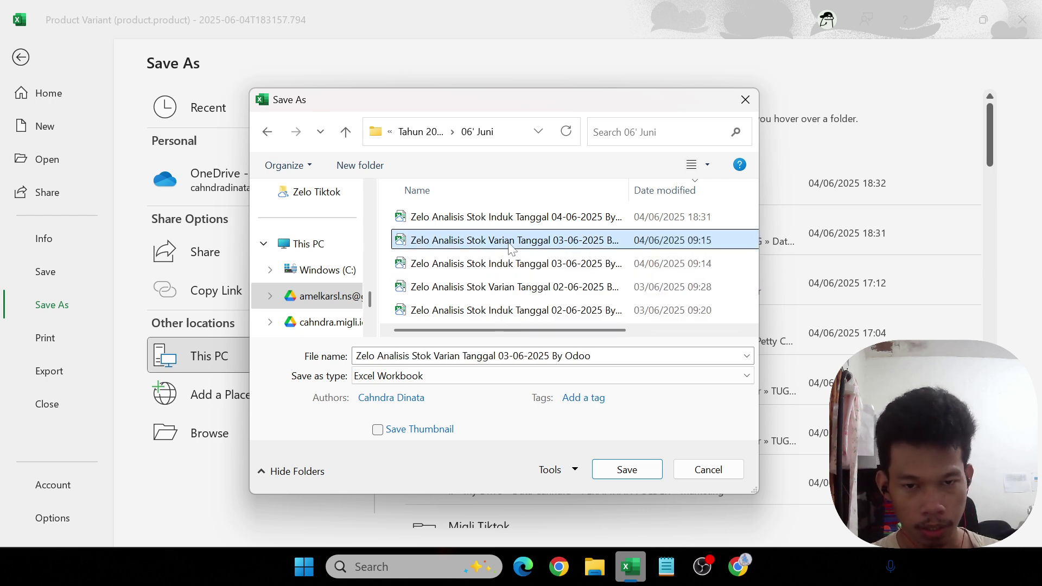
{"action": "double_click", "coordinate": [504, 356]}
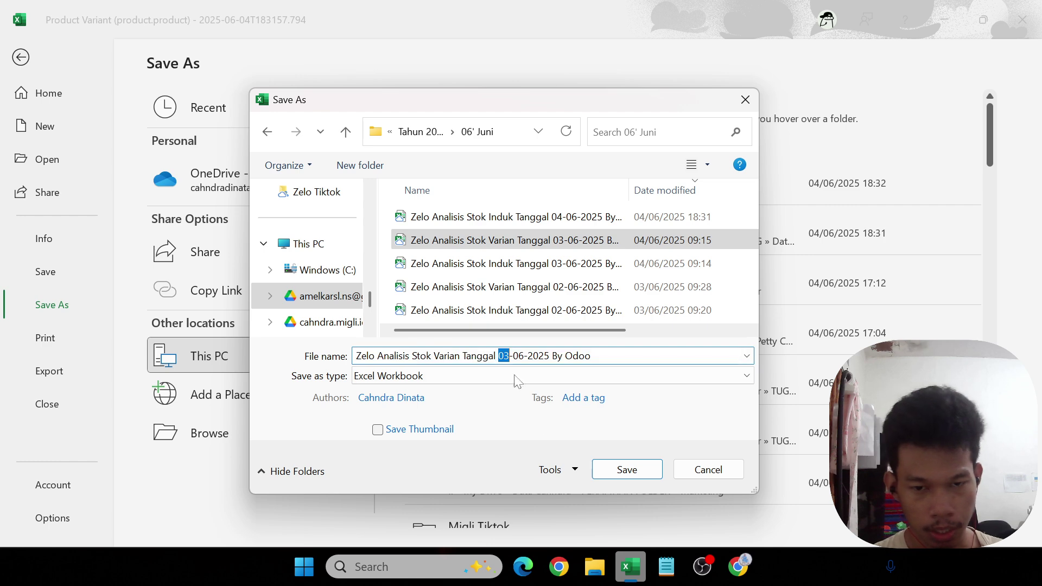
{"action": "type", "text": "04"}
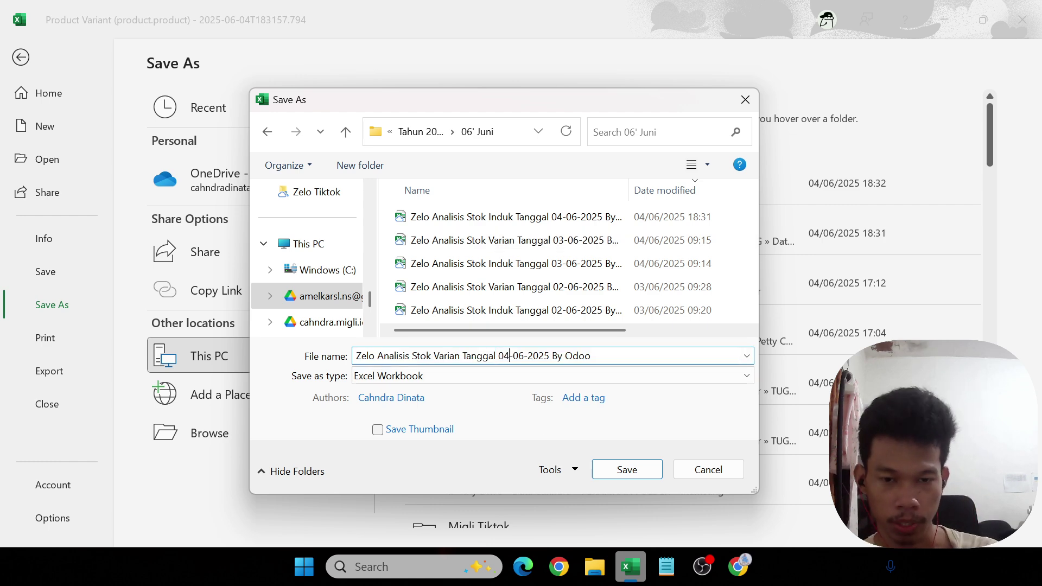
{"action": "left_click", "coordinate": [625, 470]}
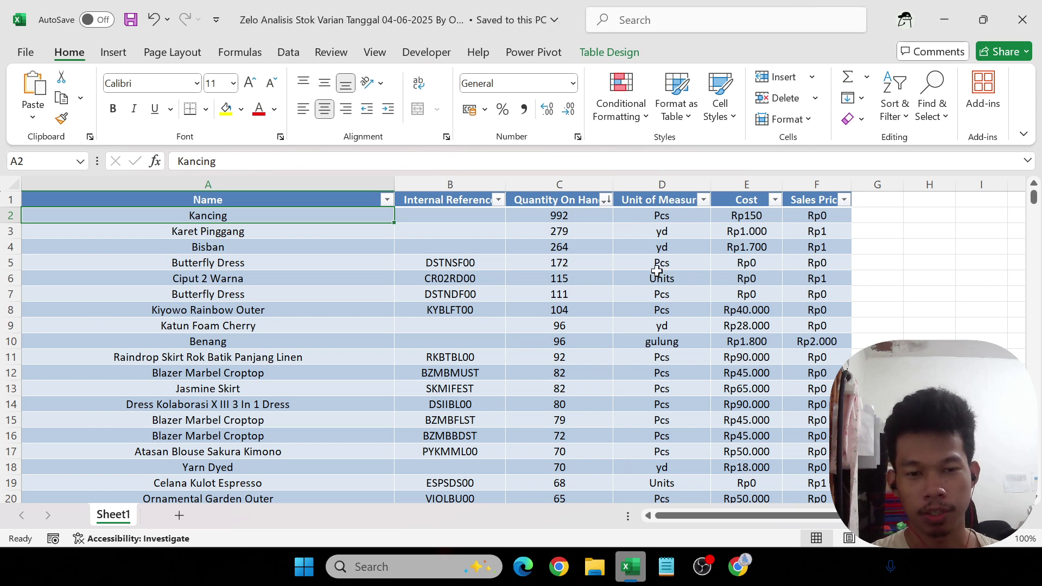
{"action": "left_click", "coordinate": [1020, 19]}
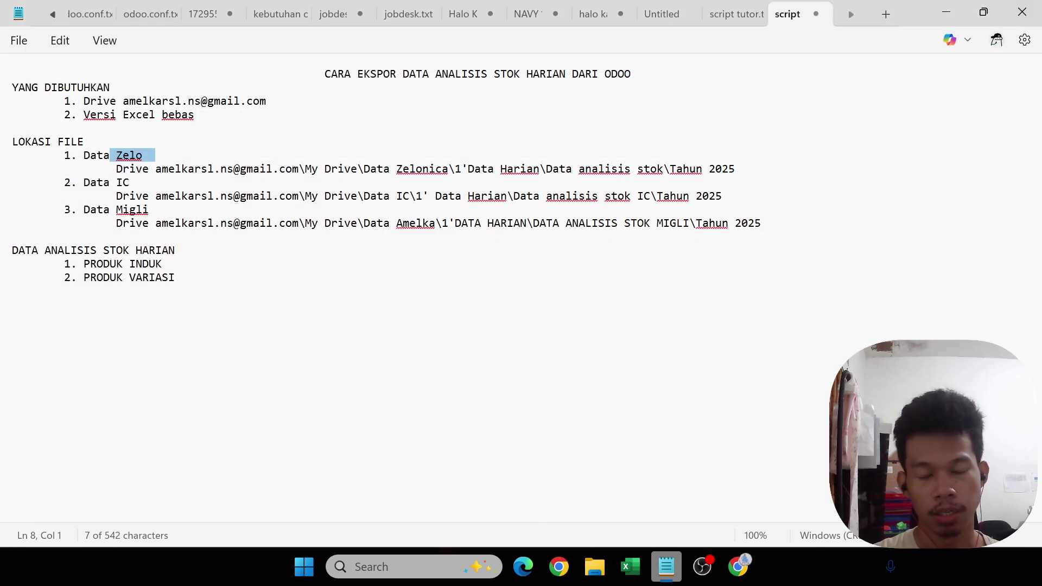
{"action": "left_click_drag", "start_coordinate": [156, 264], "coordinate": [96, 264]}
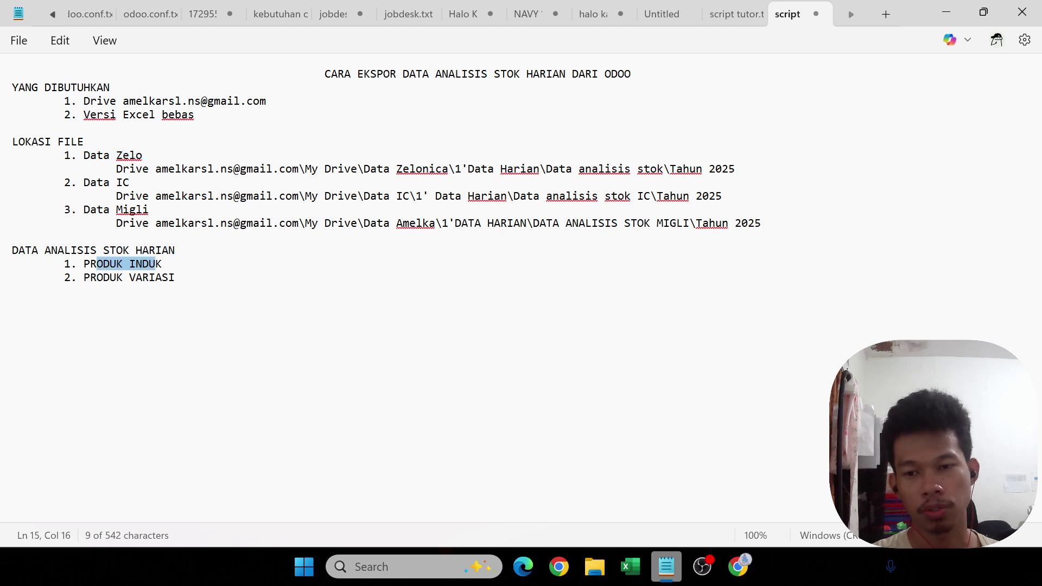
{"action": "left_click_drag", "start_coordinate": [175, 278], "coordinate": [91, 277]}
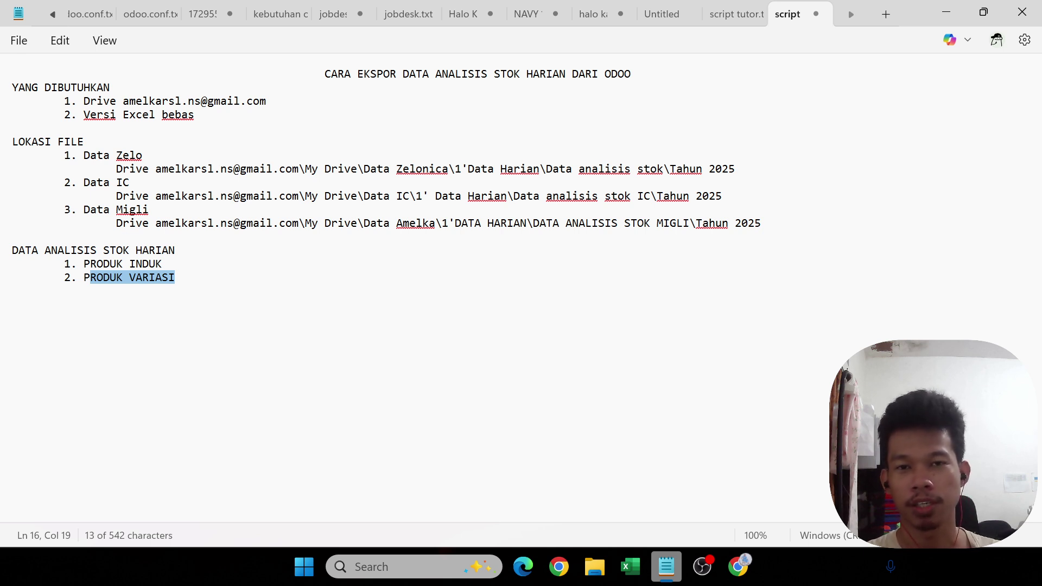
{"action": "left_click", "coordinate": [708, 571]}
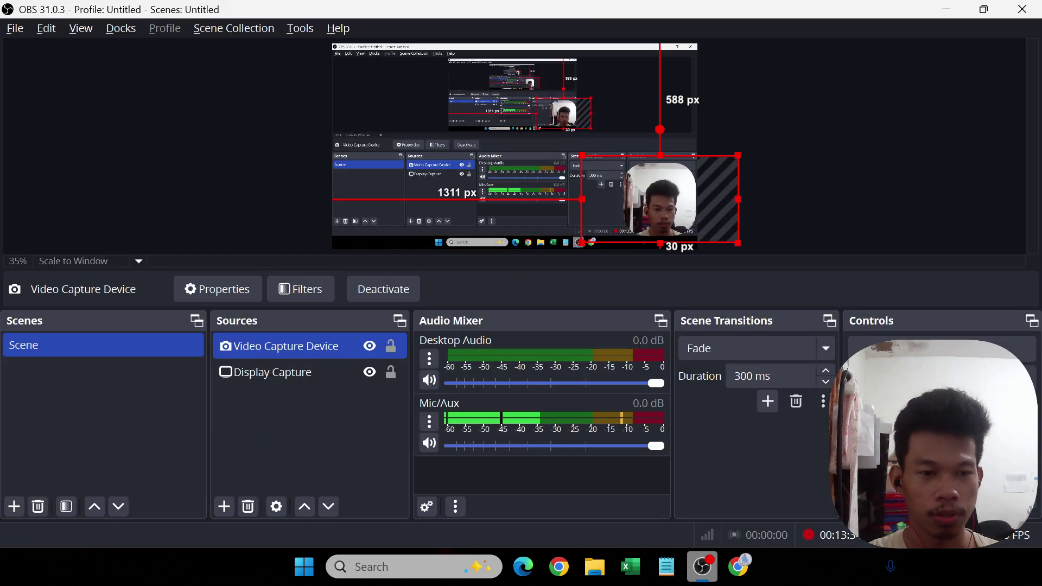